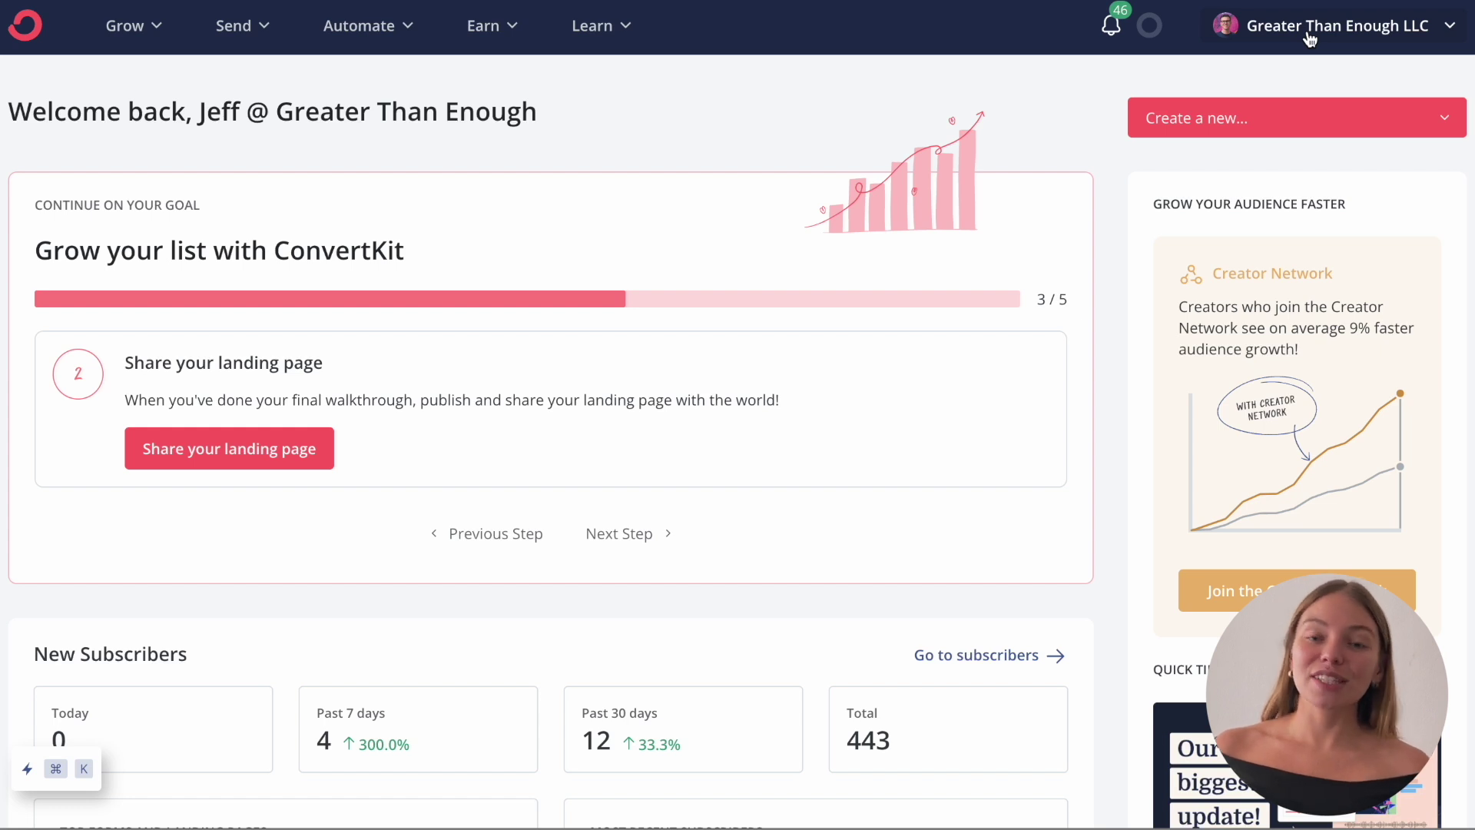
Create a new email broadcast
left_click(258, 29)
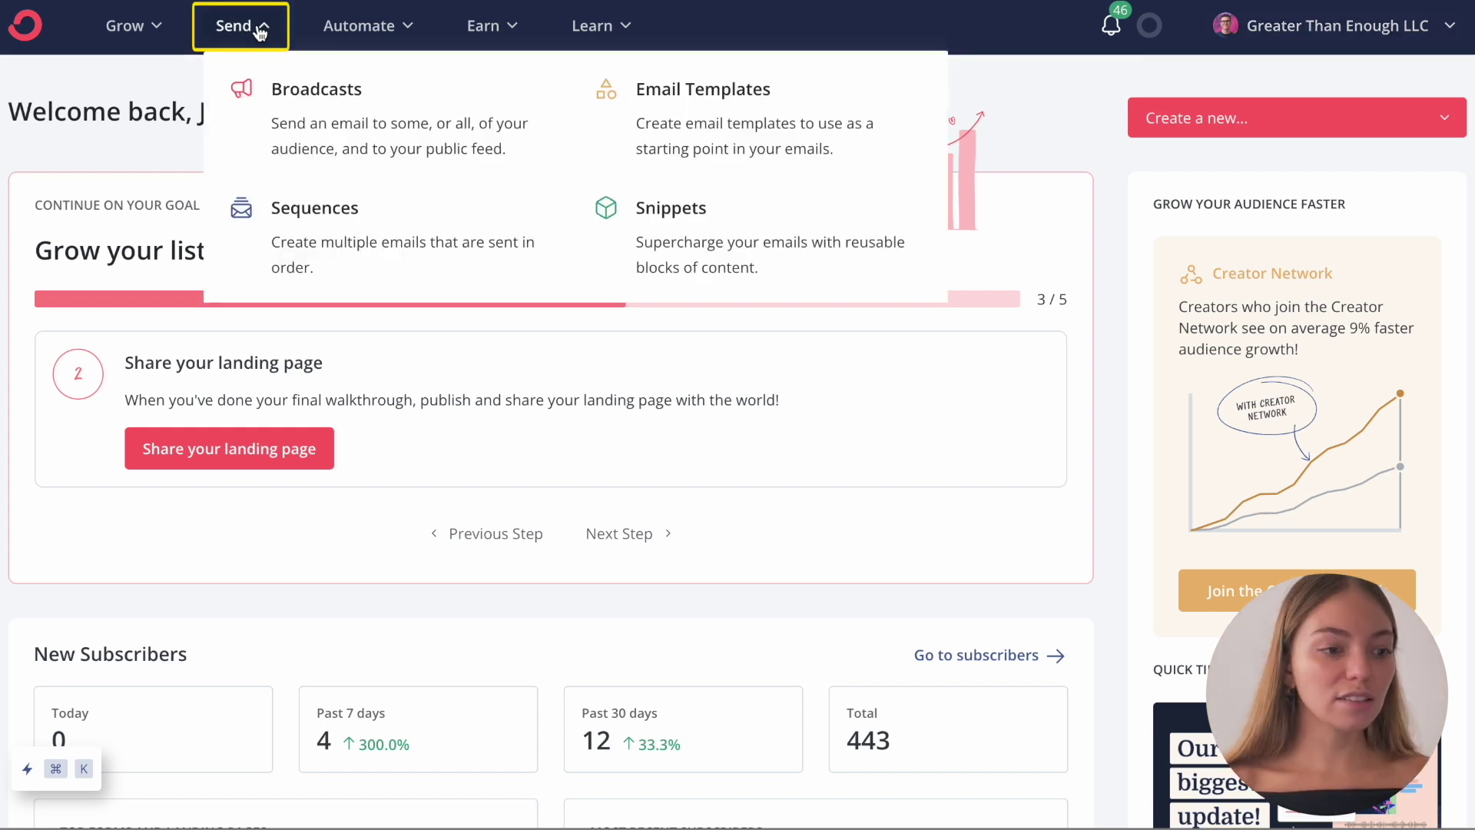
left_click(565, 141)
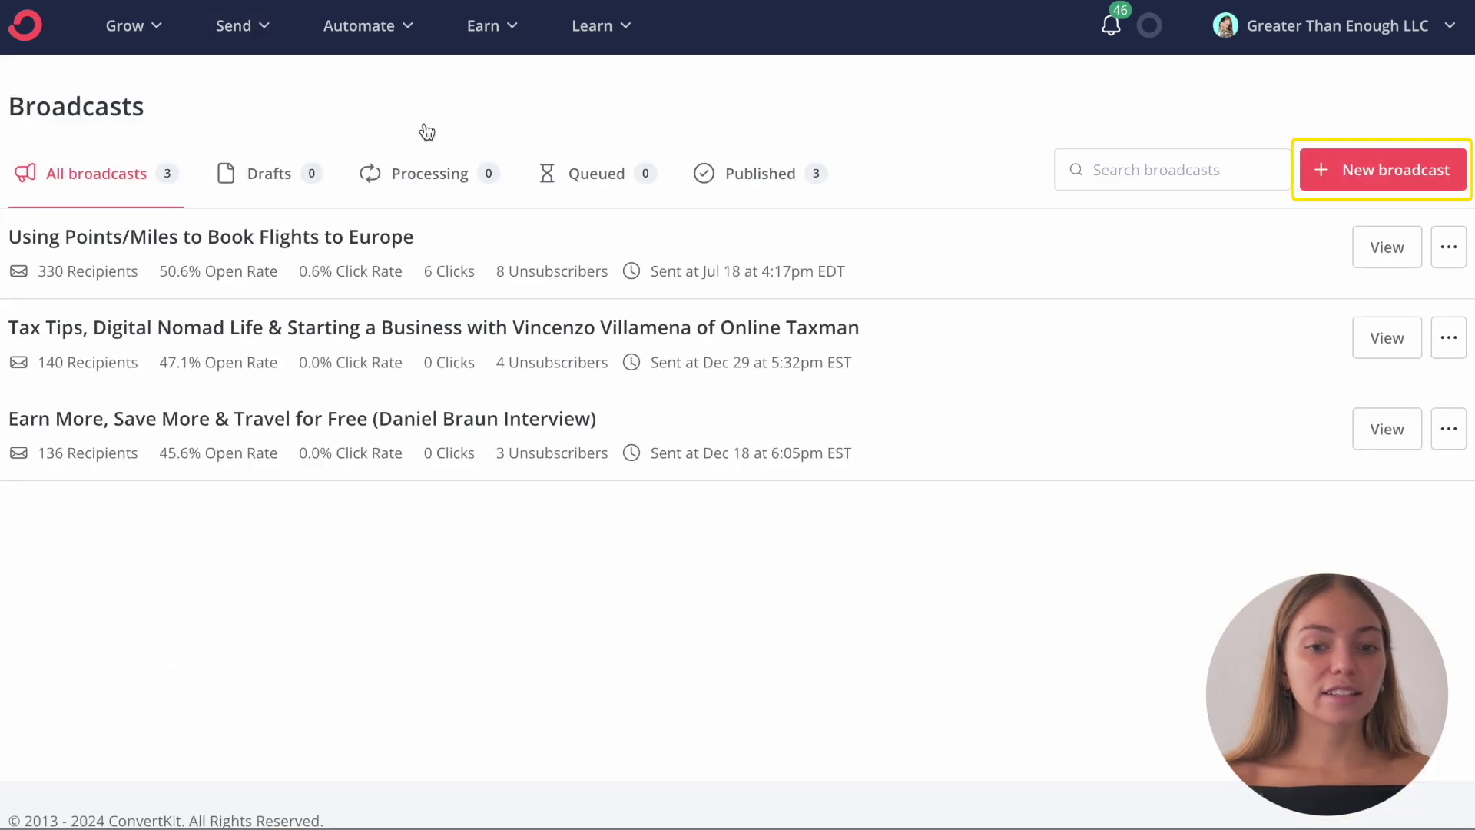
left_click(1358, 173)
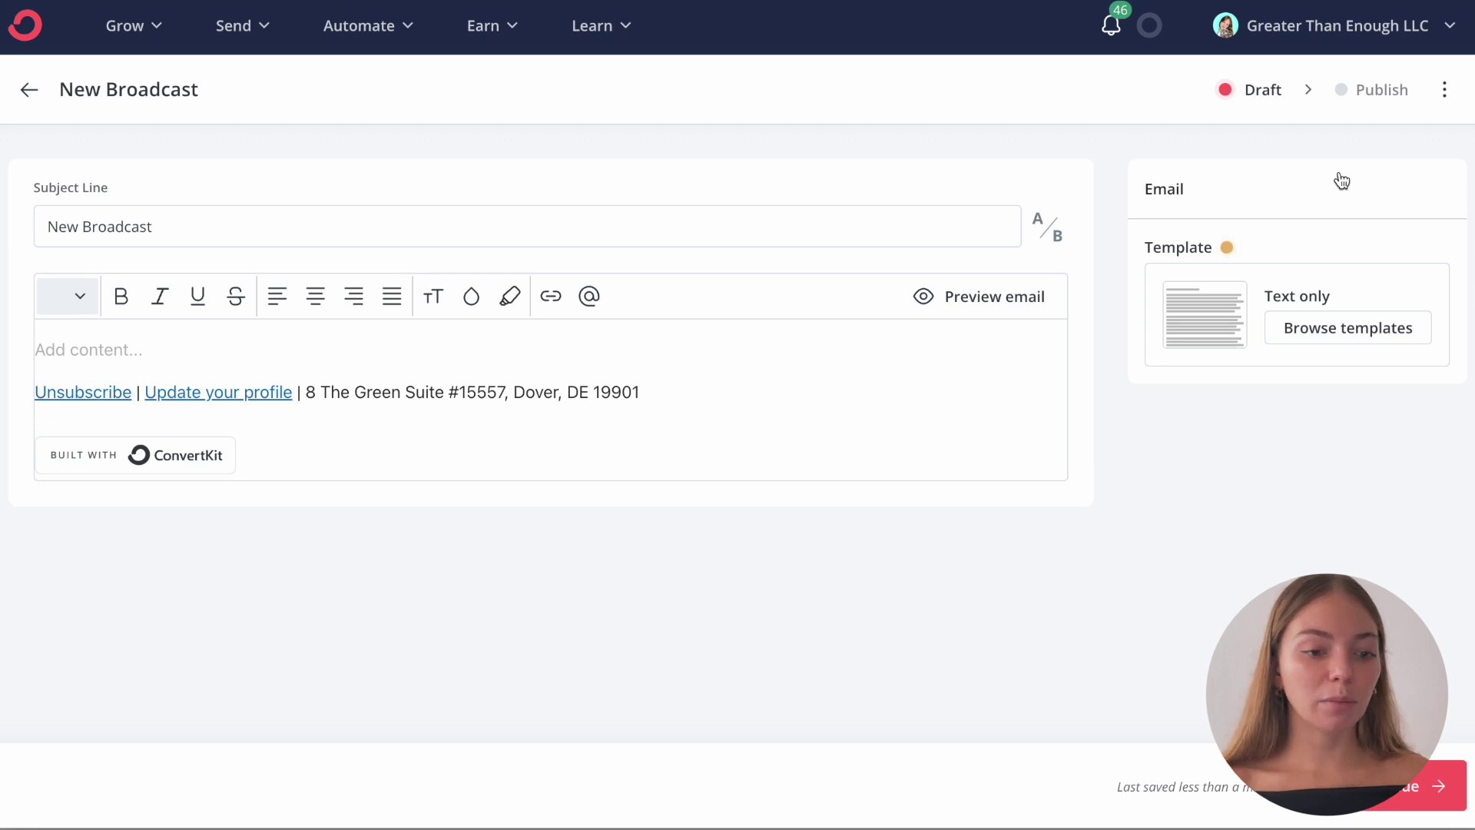
Browse the available email templates in the ConvertKit Library and return to the broadcast
left_click(1337, 337)
scroll(546, 497, "down", 8)
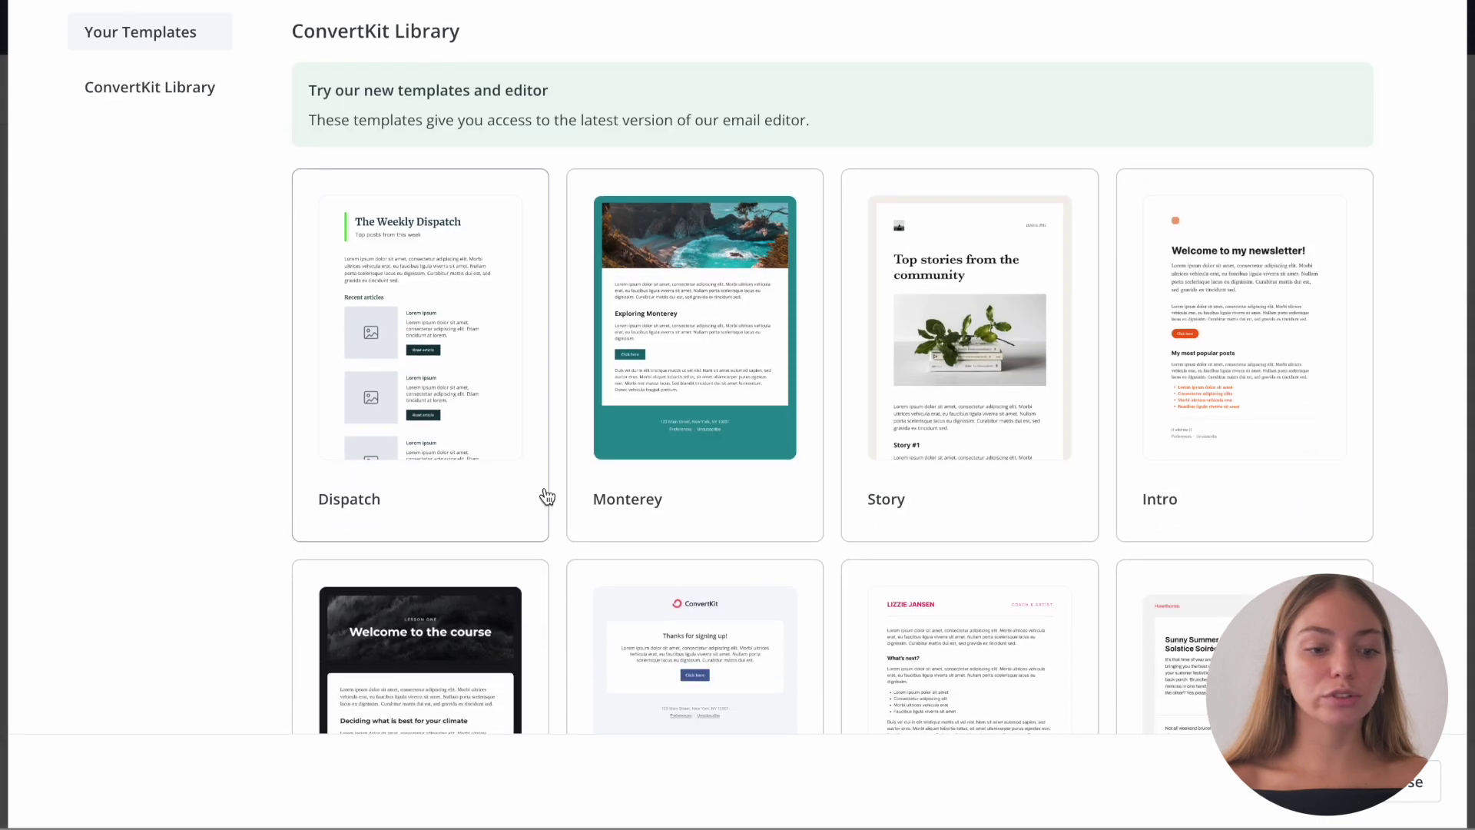
scroll(546, 497, "down", 10)
scroll(543, 497, "up", 15)
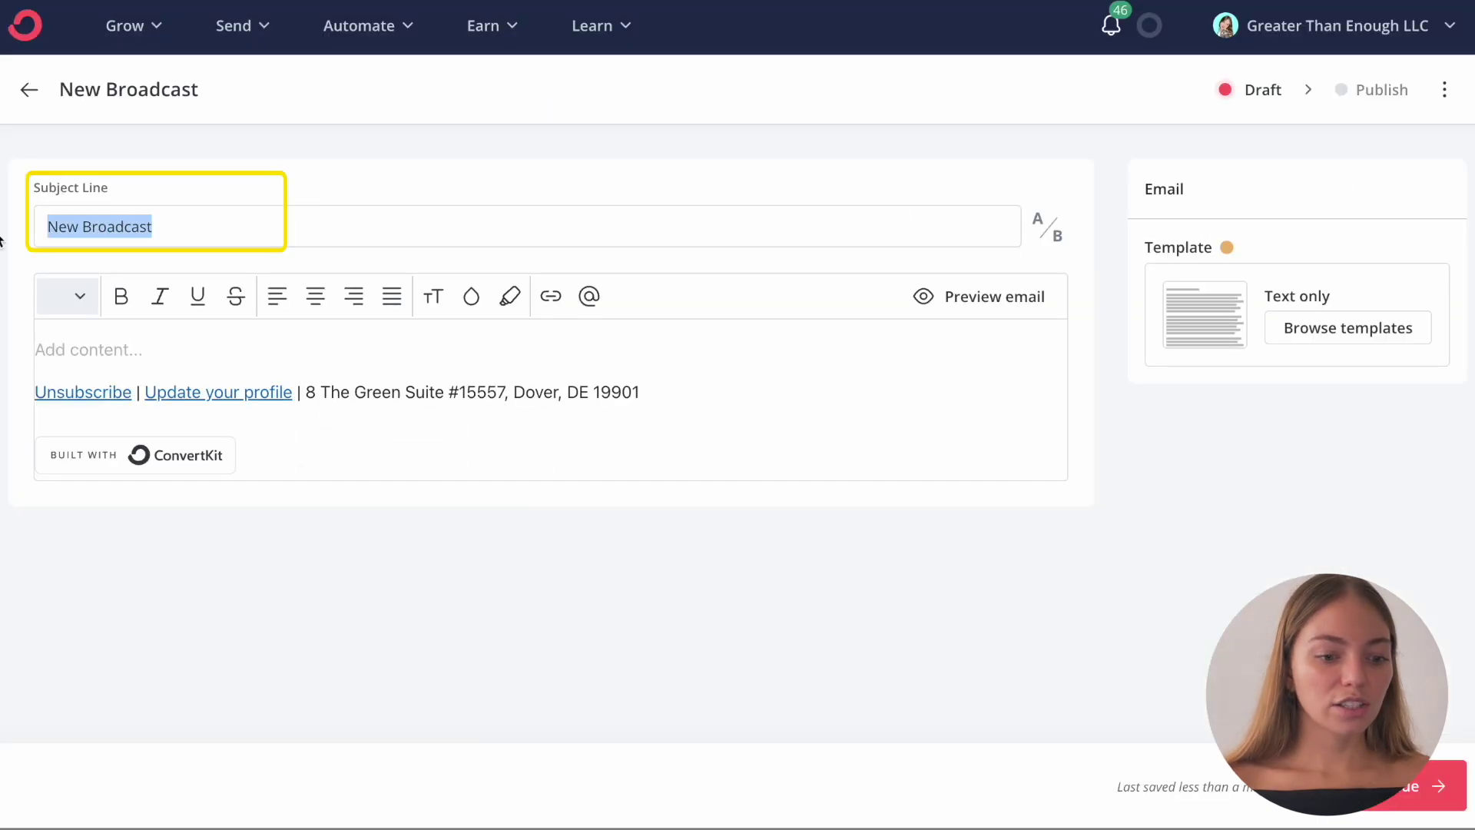
Set the subject line to "Start Your YouTube Channel" and add the A/B test variant "How To Start Your Youtube Channel"
type("Start Your YouTube Channel")
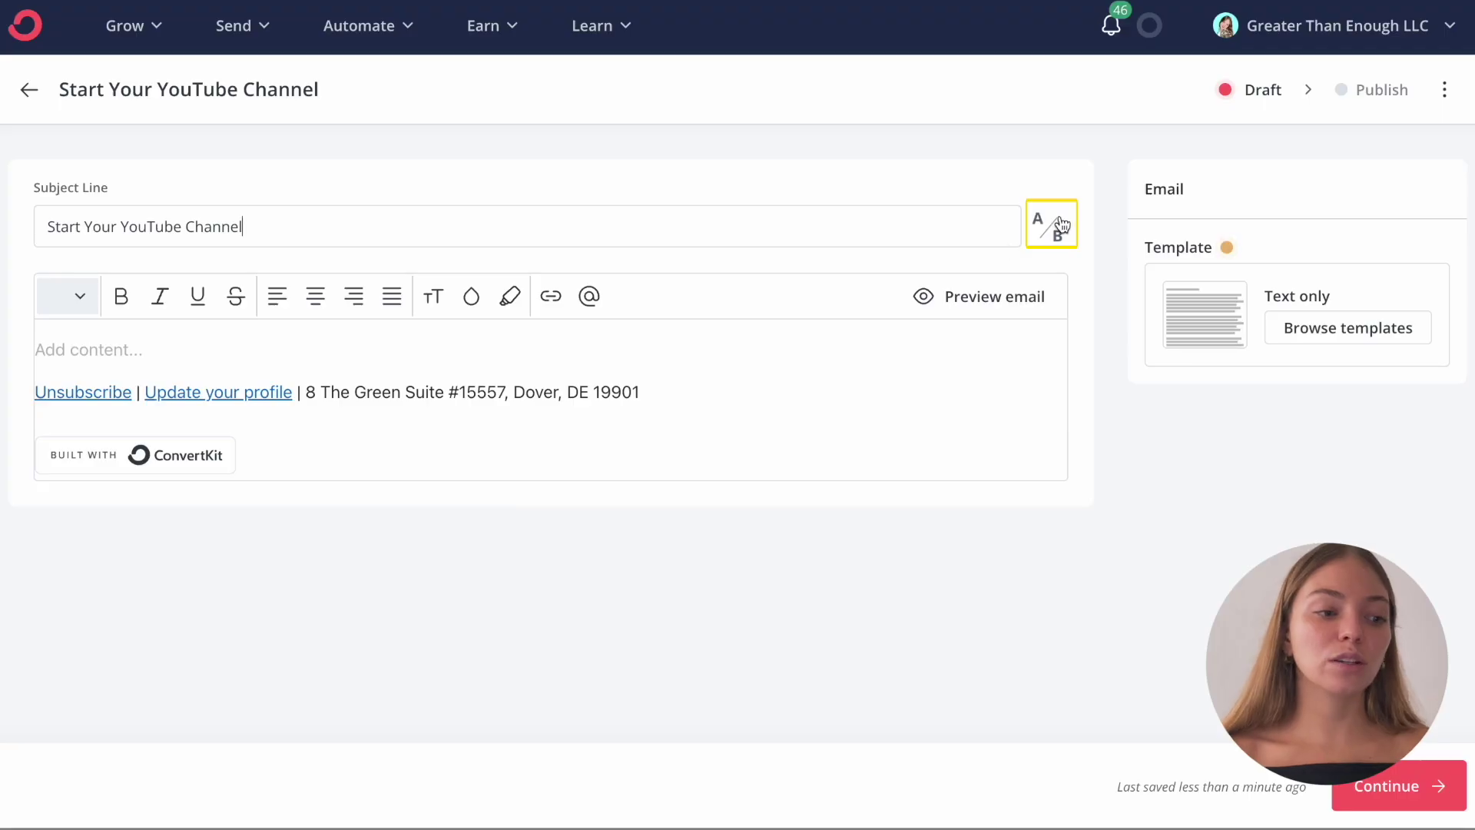
left_click(1060, 224)
type("How To Start Your Youtube Channel")
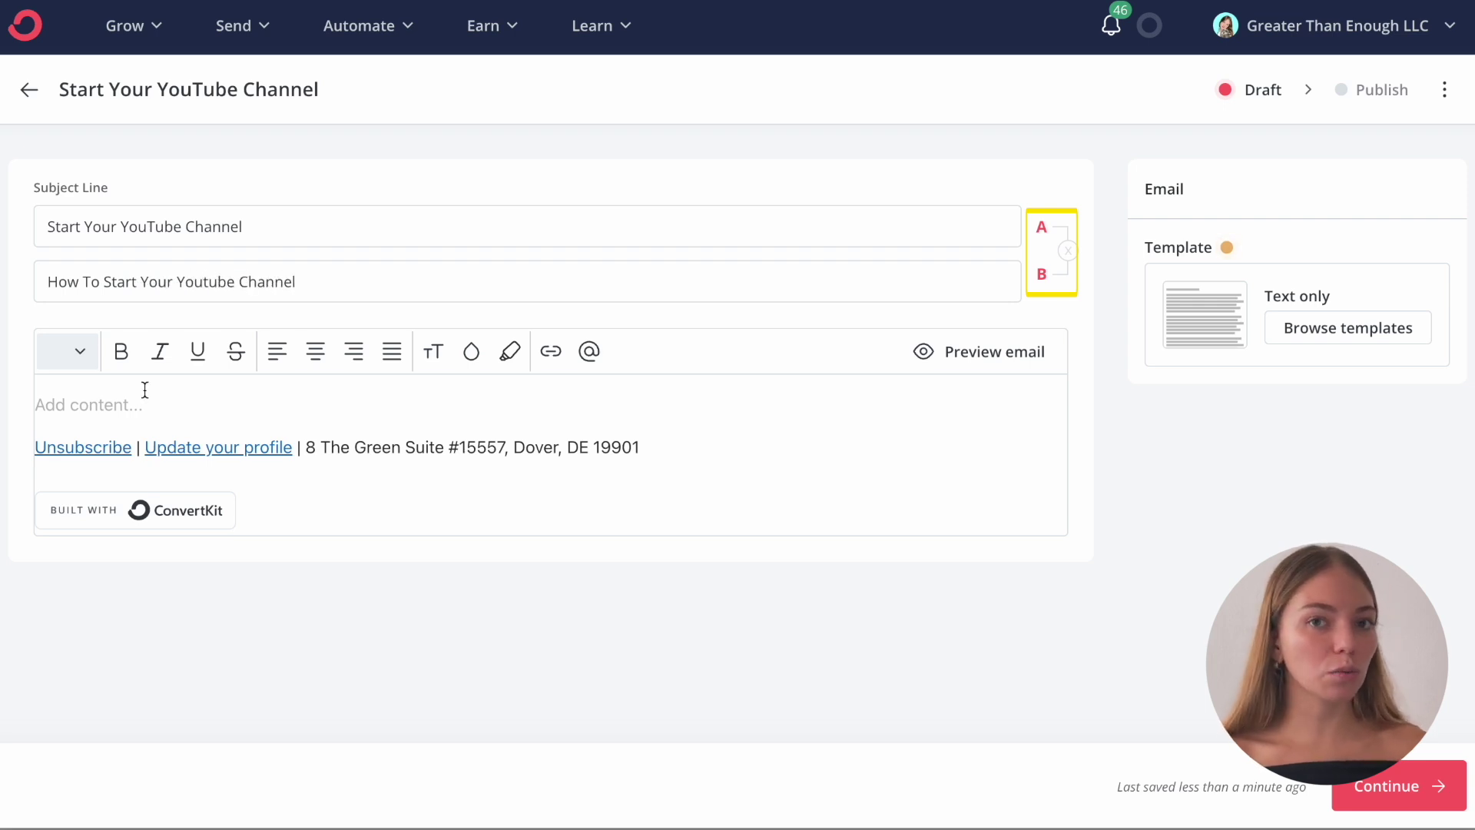
Write the greeting "Hello" with the subscriber first name personalization, followed by "Here's the free course video, hope you like it."
left_click(144, 392)
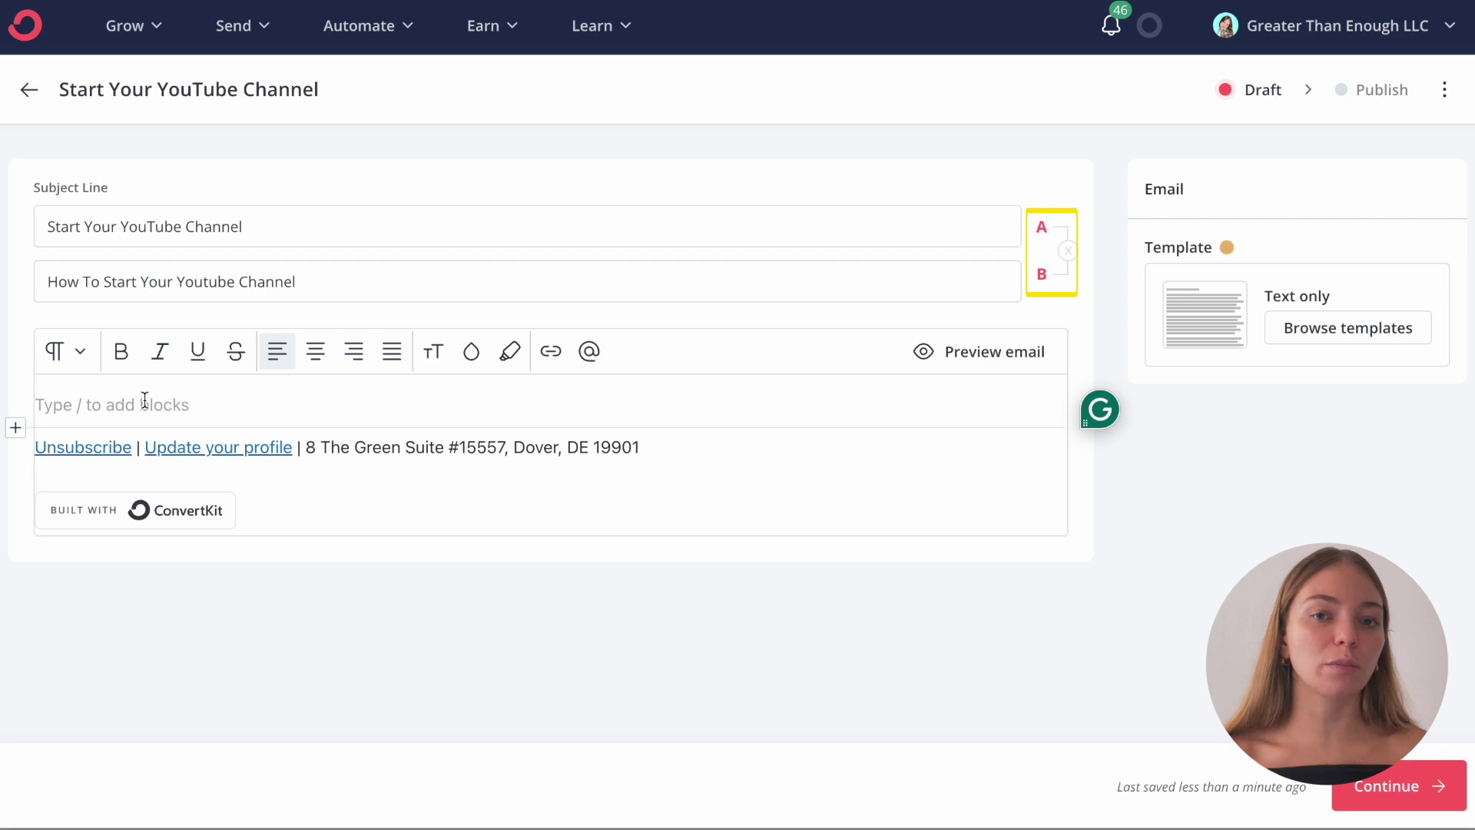
type("Hello")
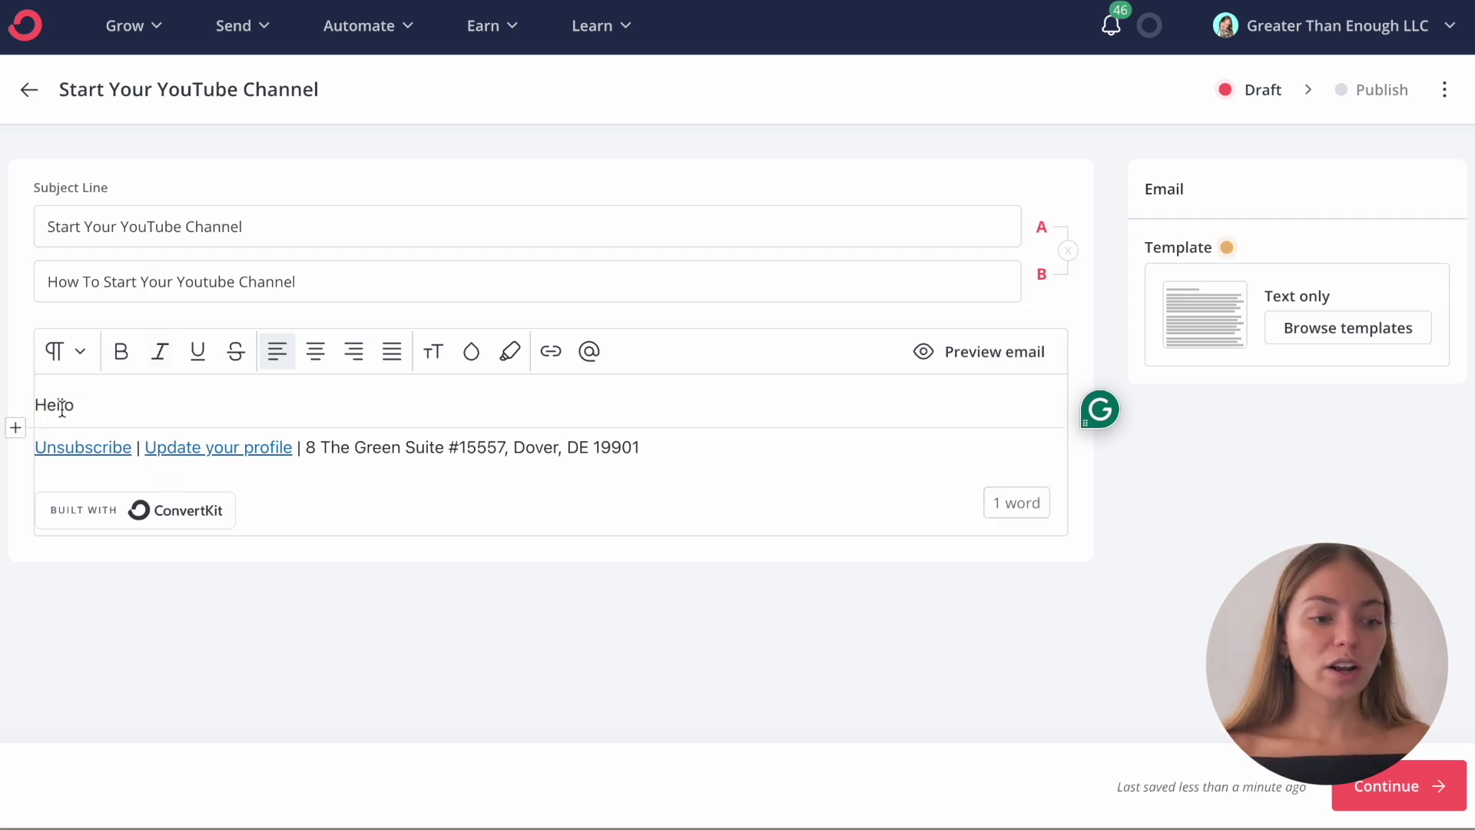
left_click(19, 432)
scroll(202, 575, "down", 5)
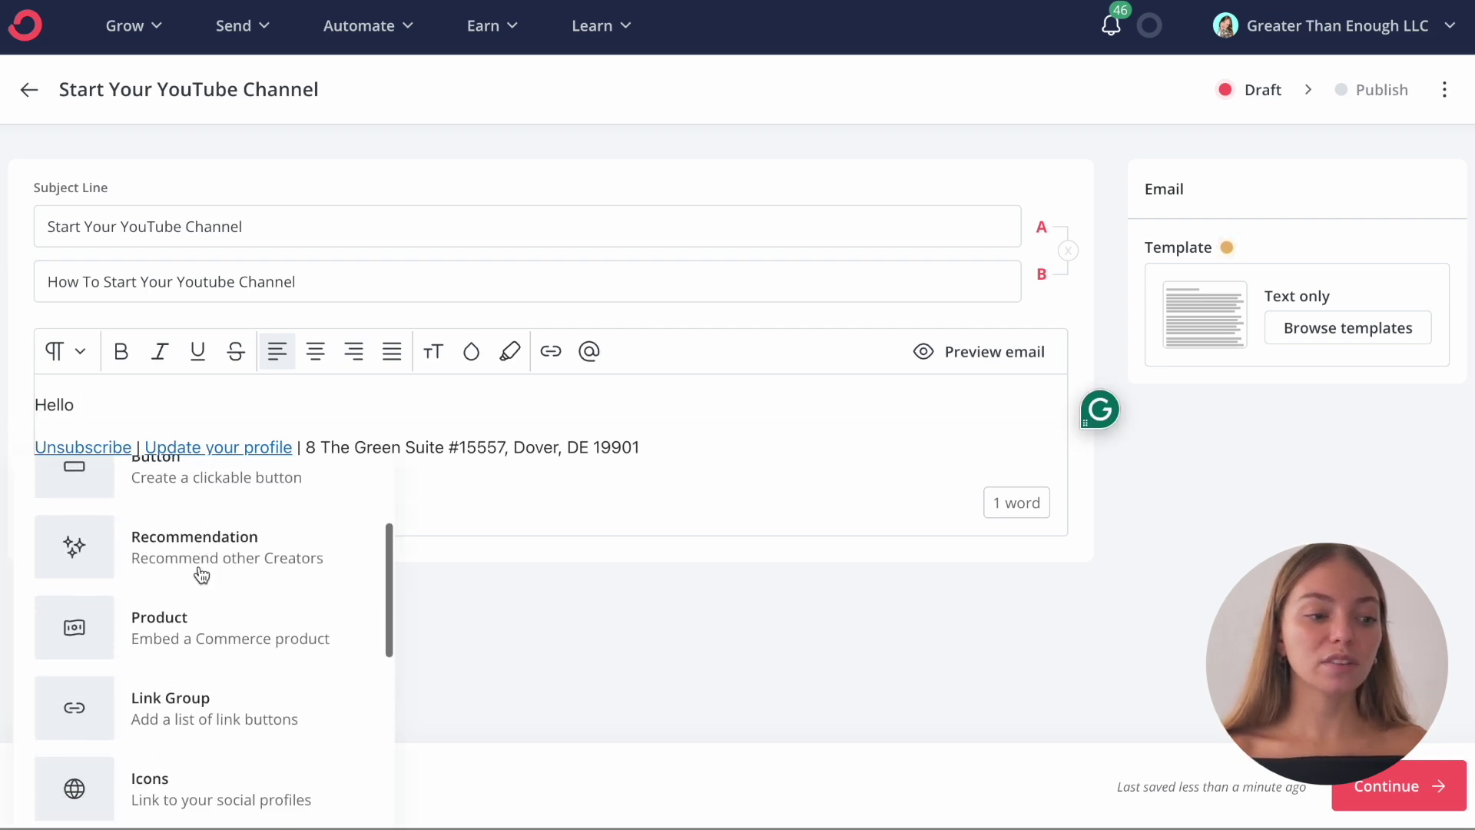
scroll(201, 574, "down", 10)
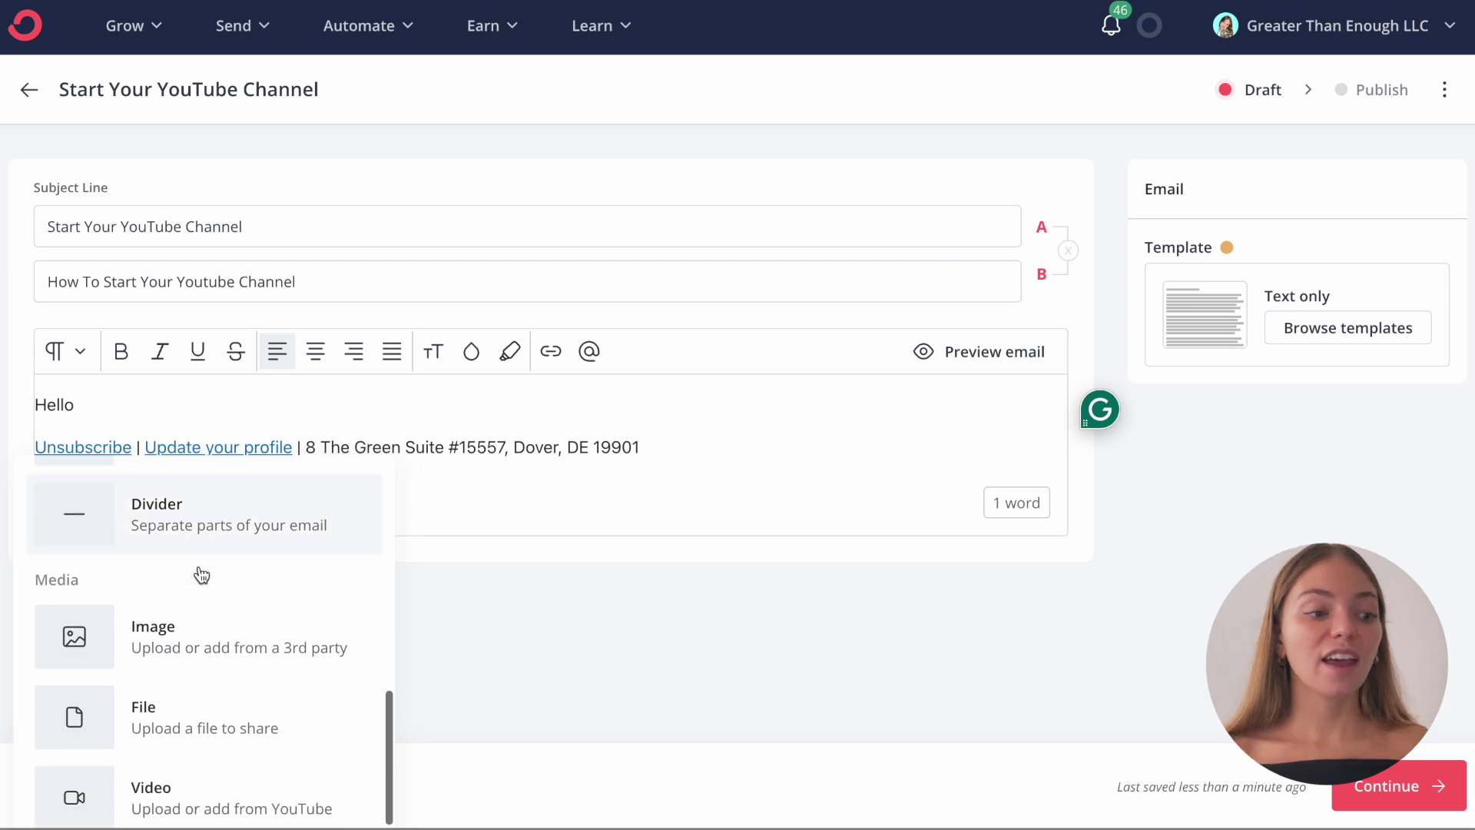
scroll(202, 574, "down", 3)
scroll(201, 574, "up", 5)
scroll(202, 575, "up", 8)
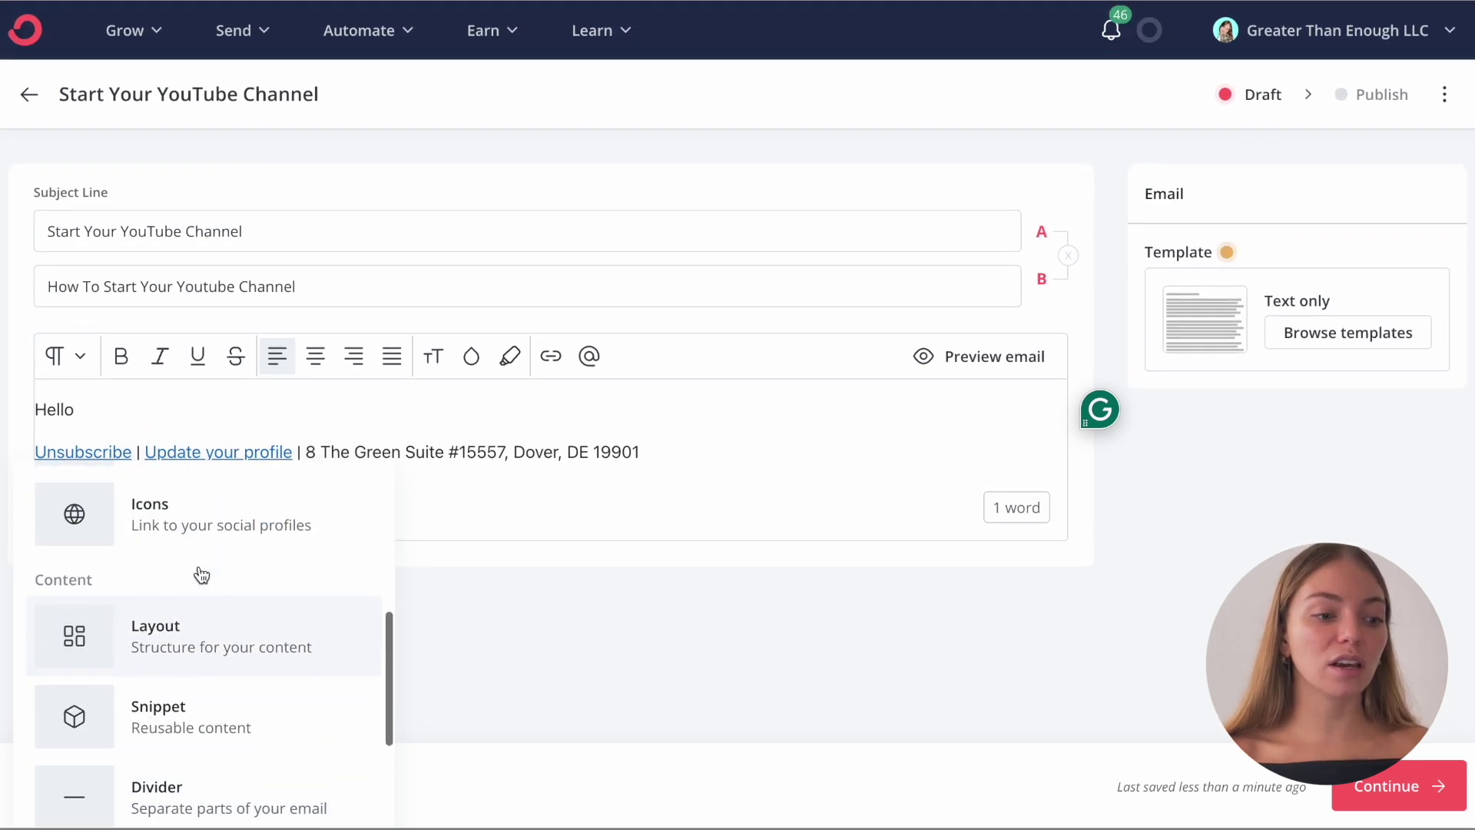
scroll(202, 575, "up", 3)
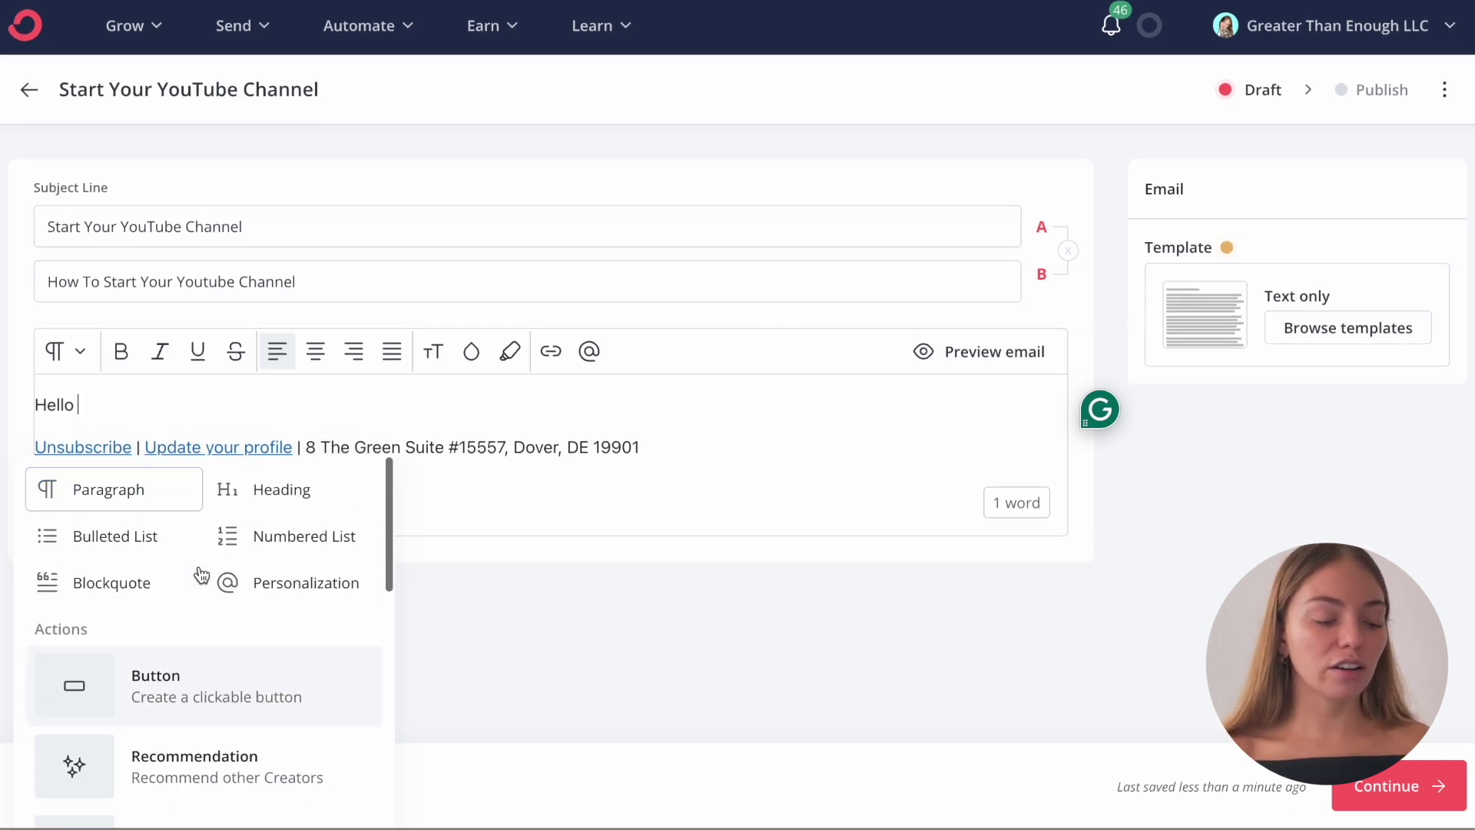
left_click(270, 586)
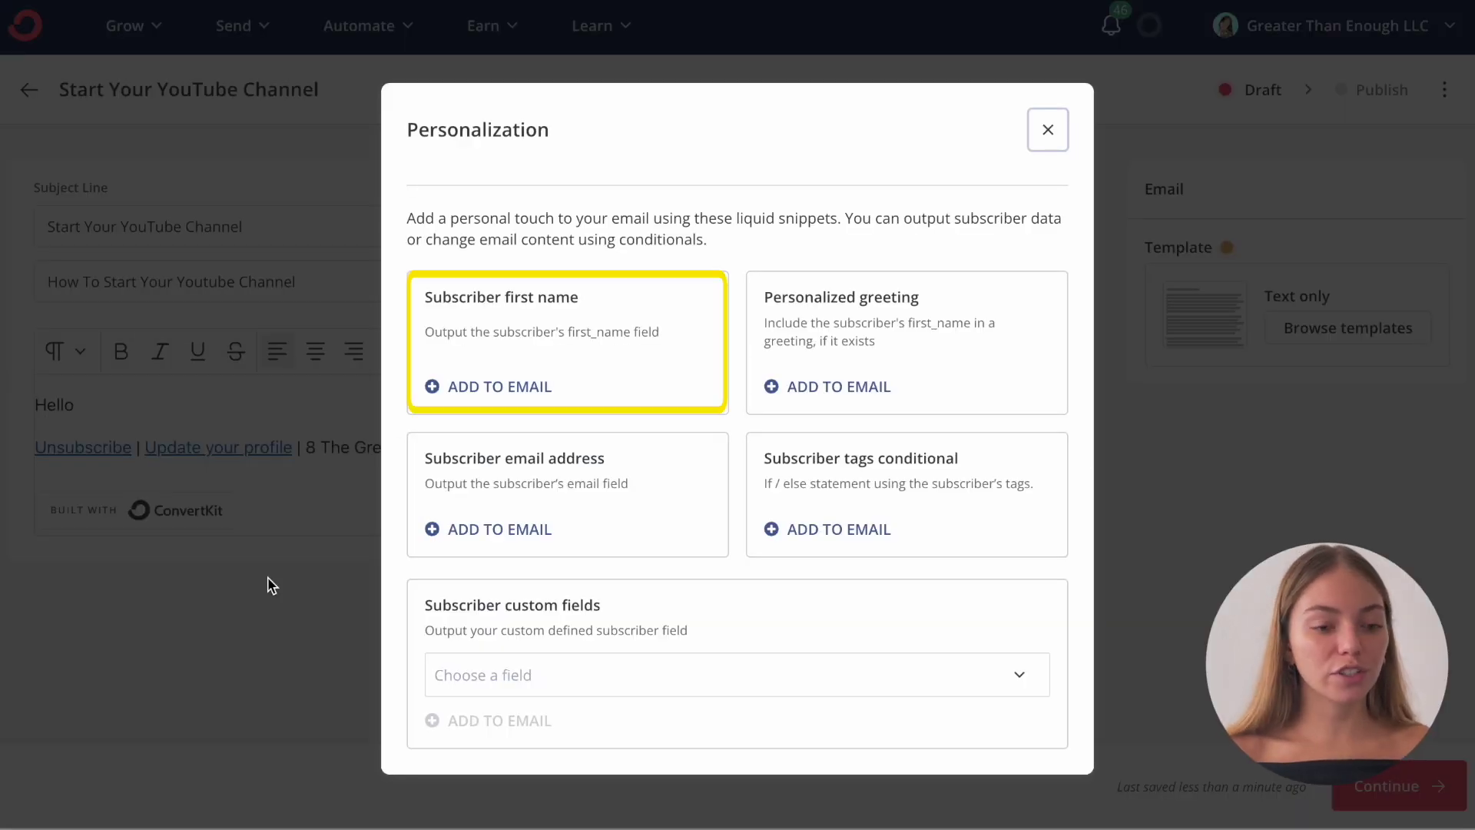
left_click(494, 386)
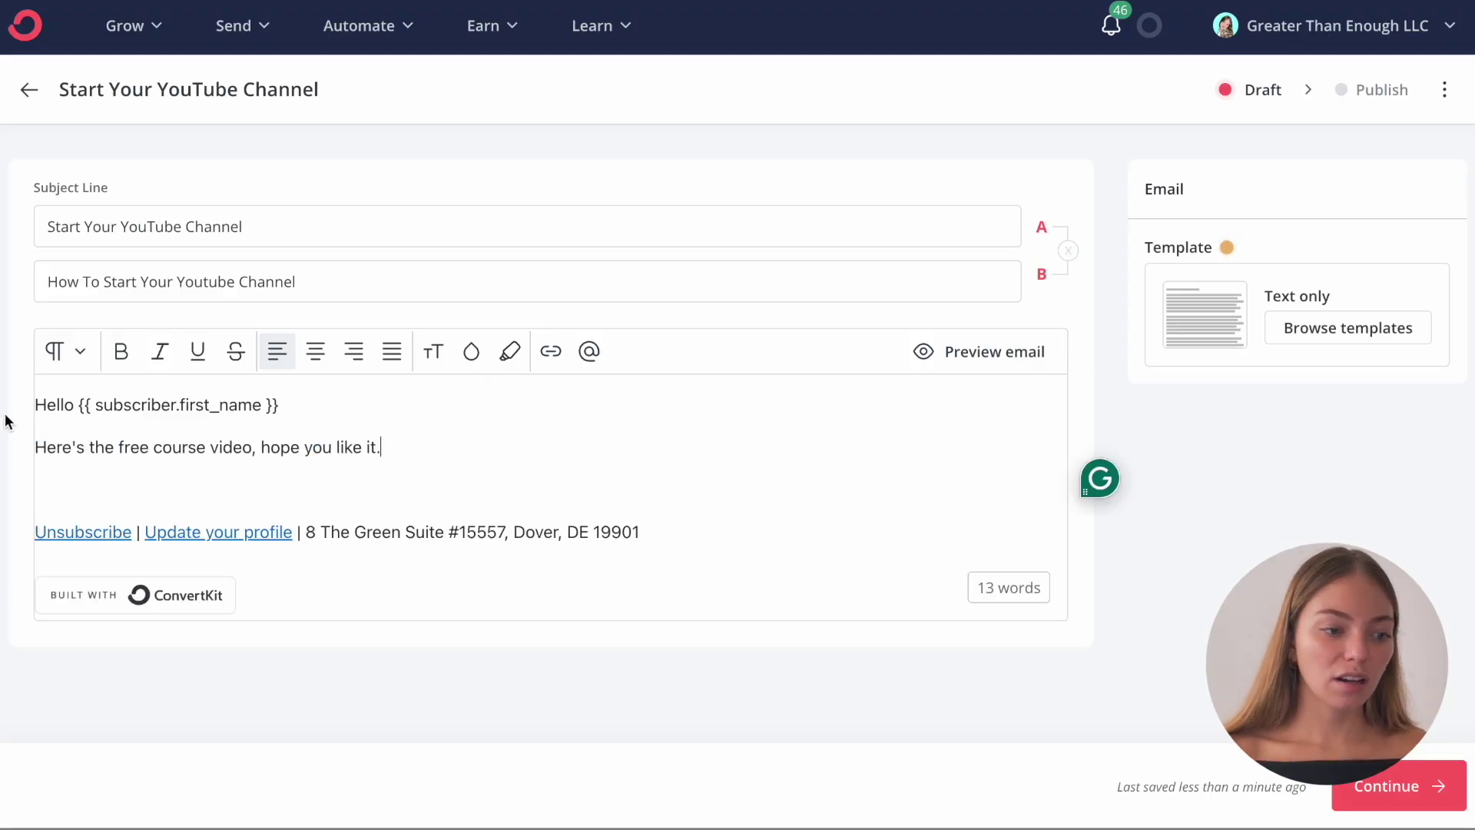
Link the word "video," in the email body to the youtu.be video URL, tagging subscribers who open it as YouTube
left_click_drag(254, 447, 220, 447)
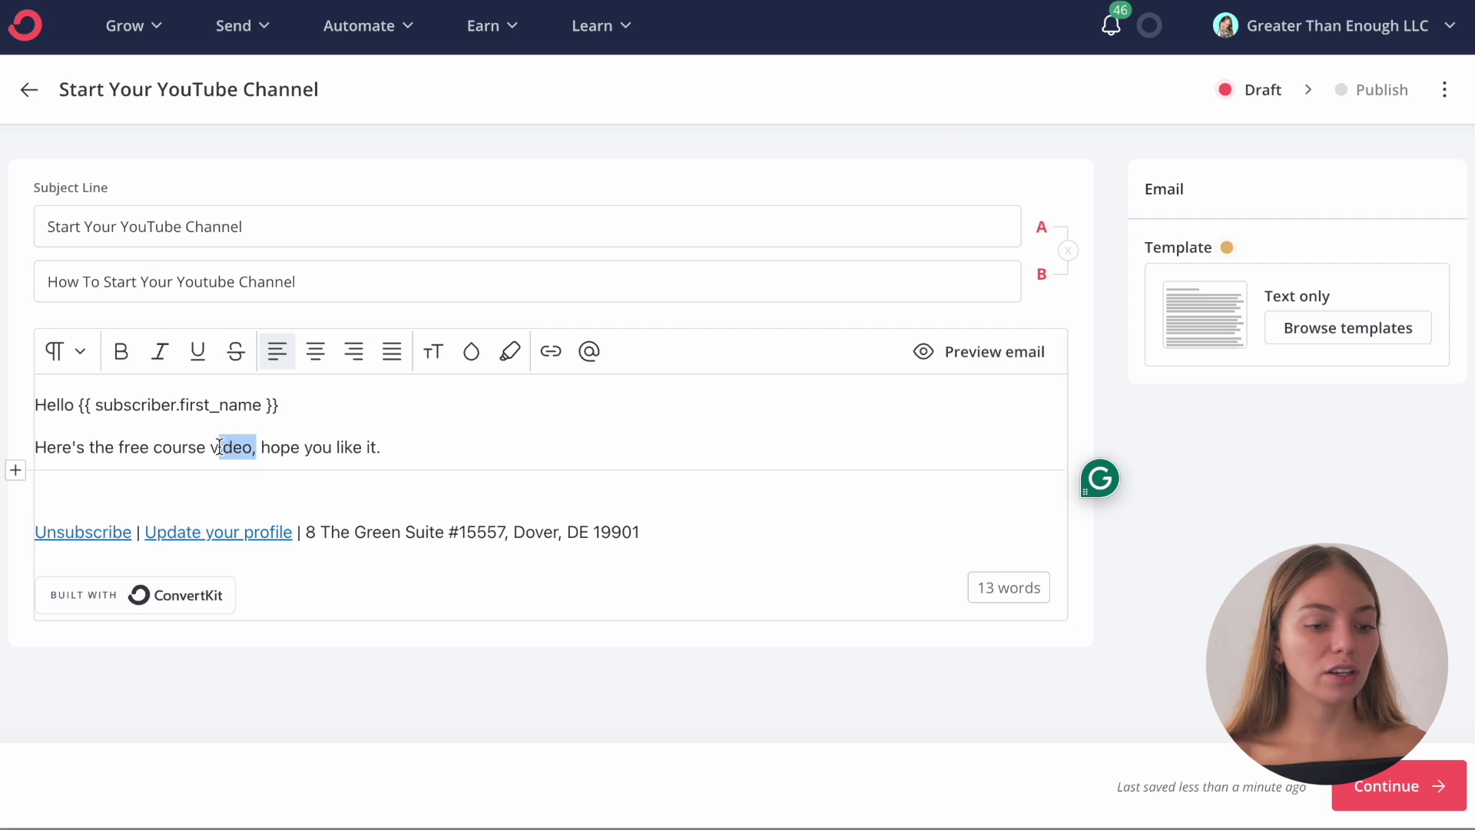
left_click(551, 351)
key("ctrl+v")
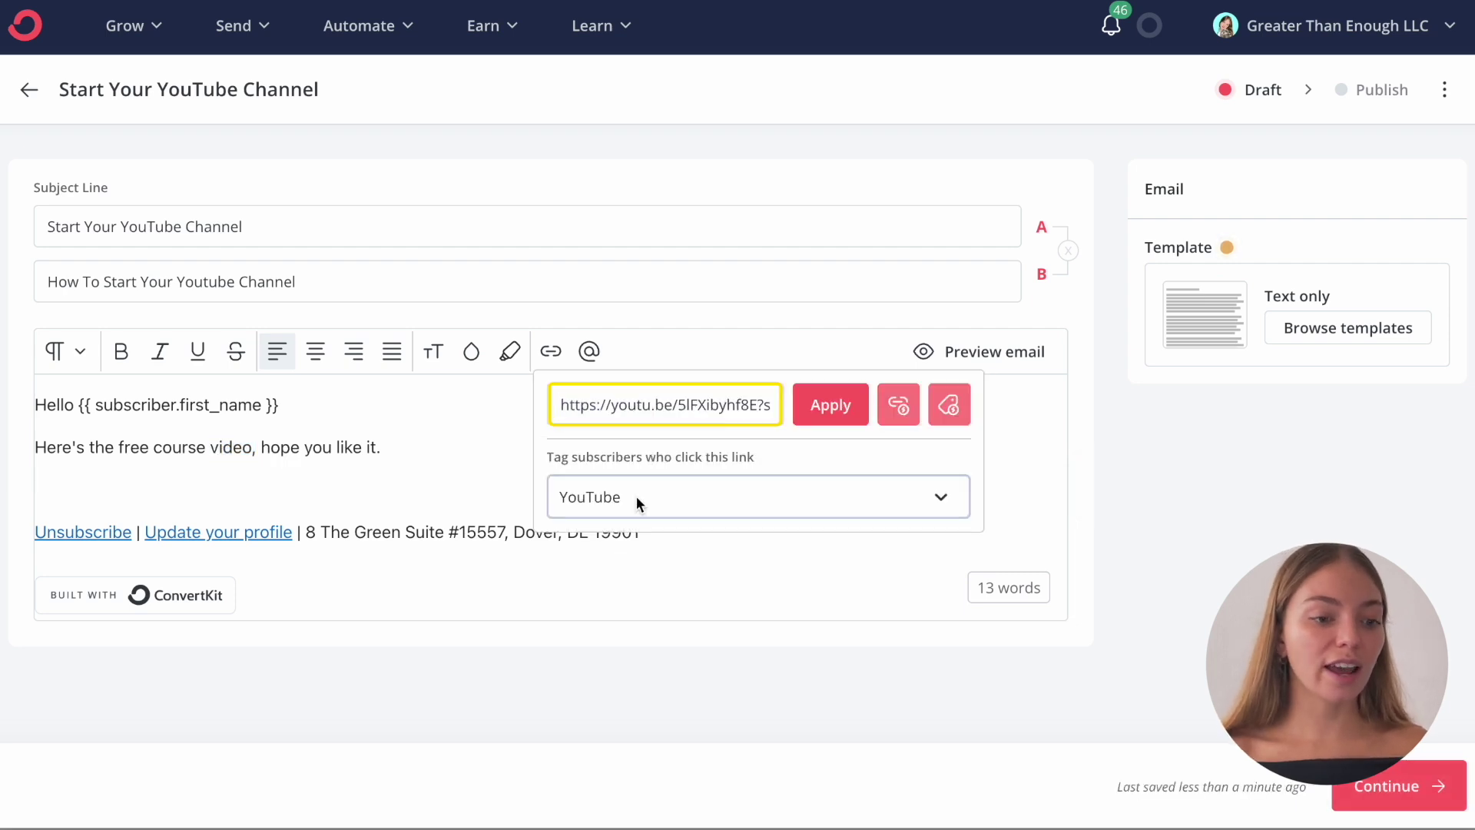
left_click(827, 420)
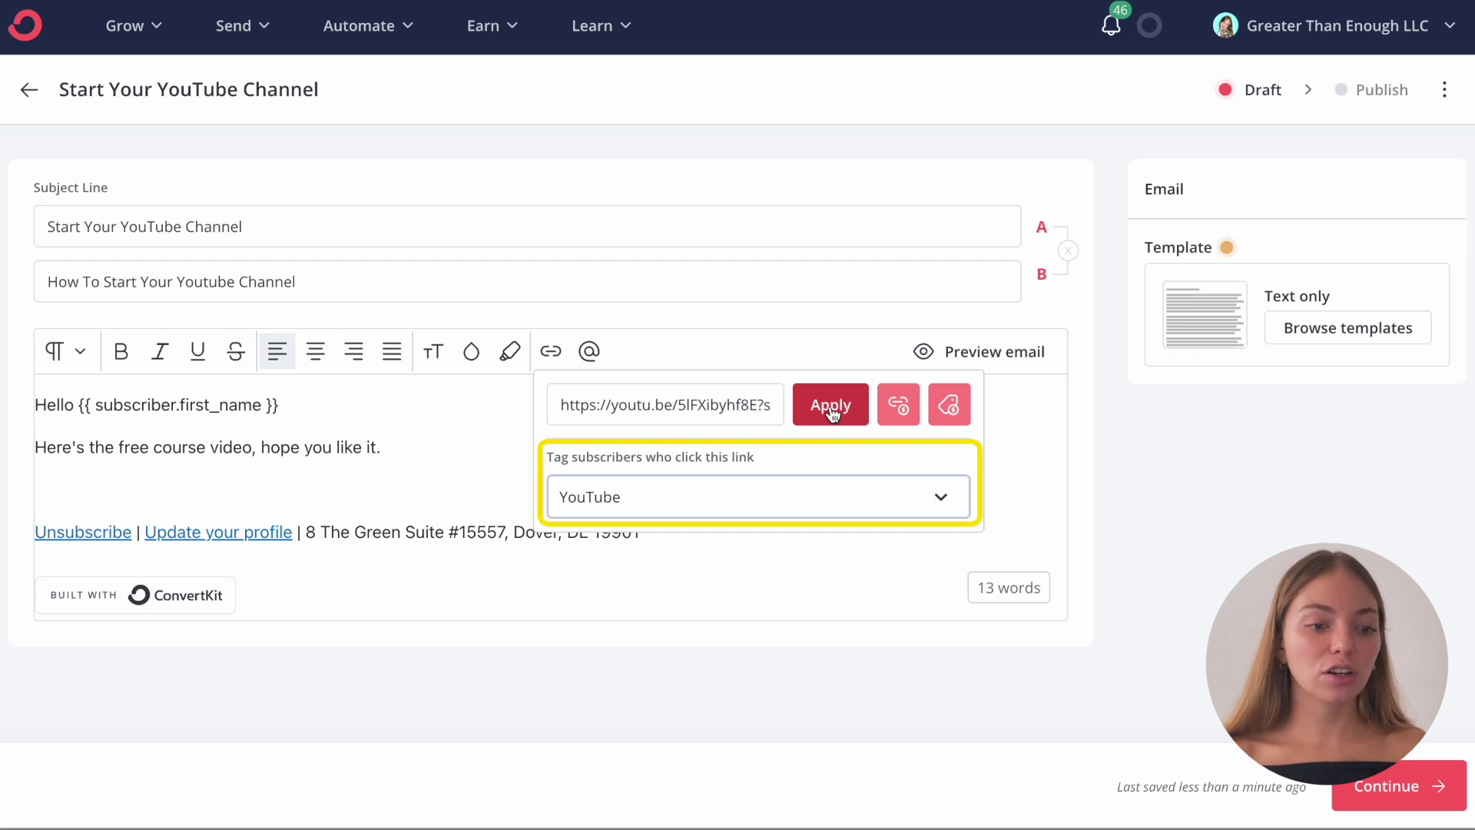
left_click(831, 408)
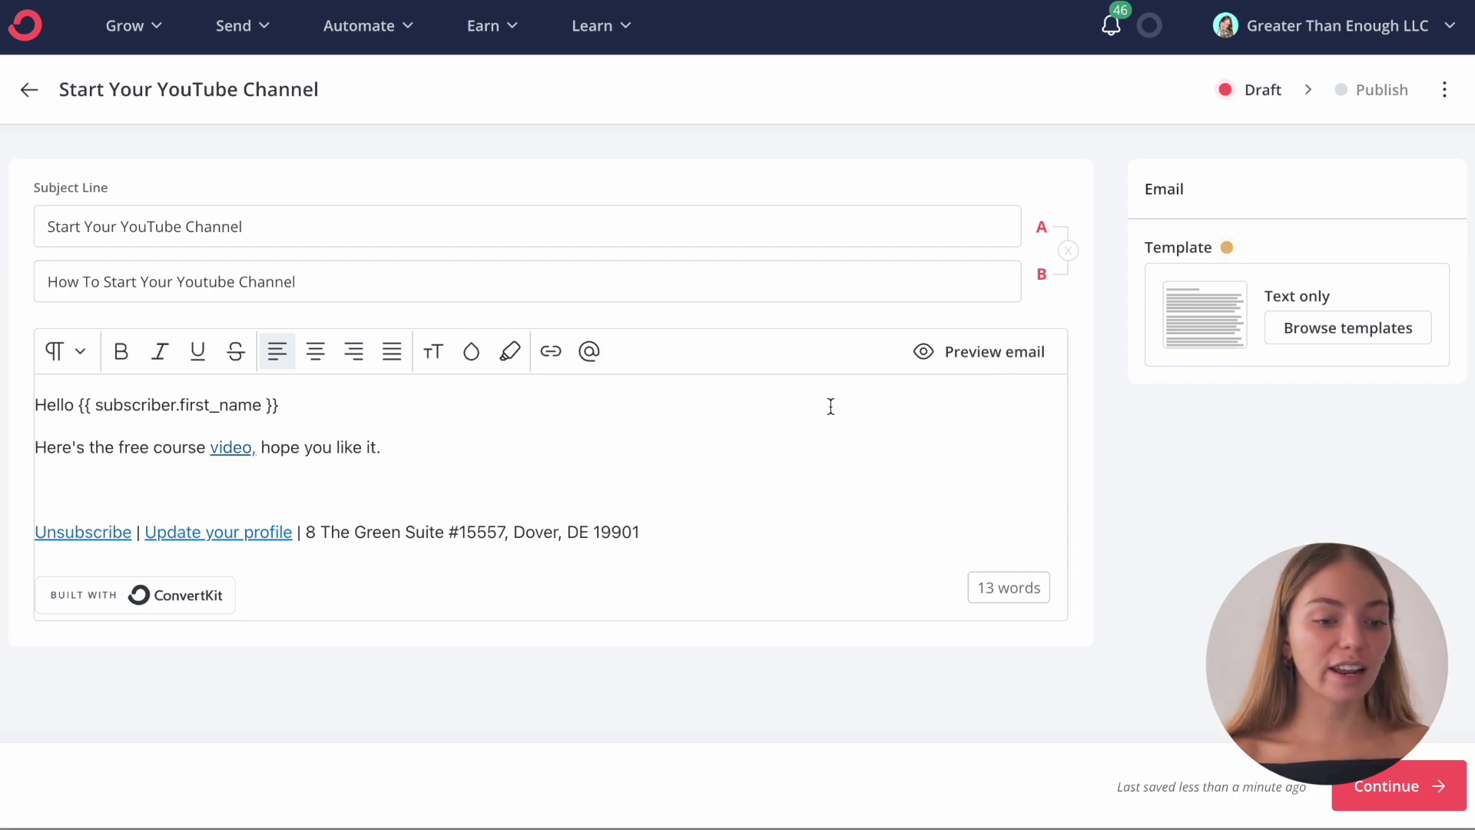
Insert the recently uploaded "Make money with 0 subscribers" image below the course video sentence
left_click(17, 511)
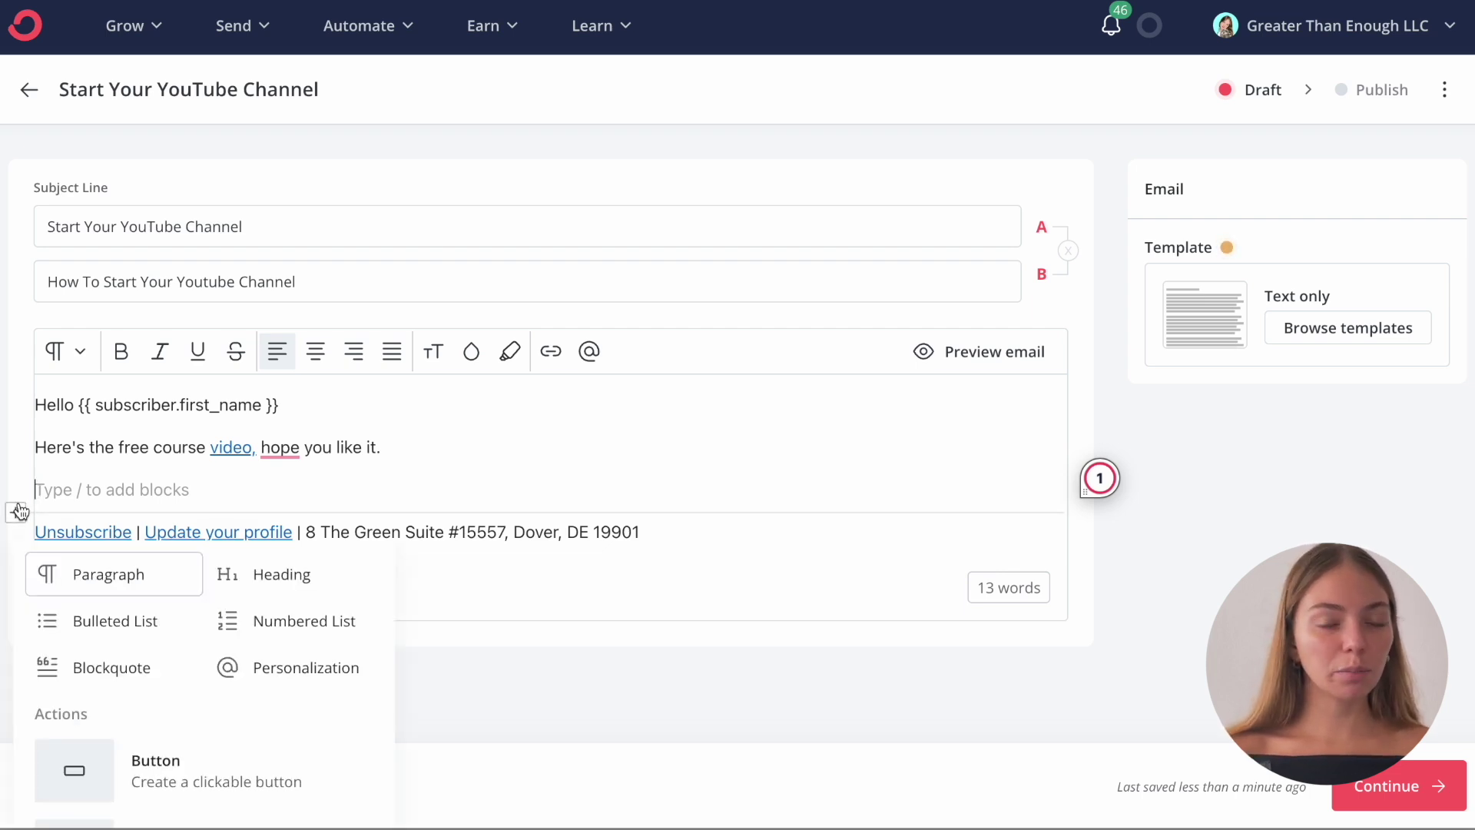
scroll(152, 689, "down", 6)
scroll(154, 691, "down", 5)
left_click(158, 610)
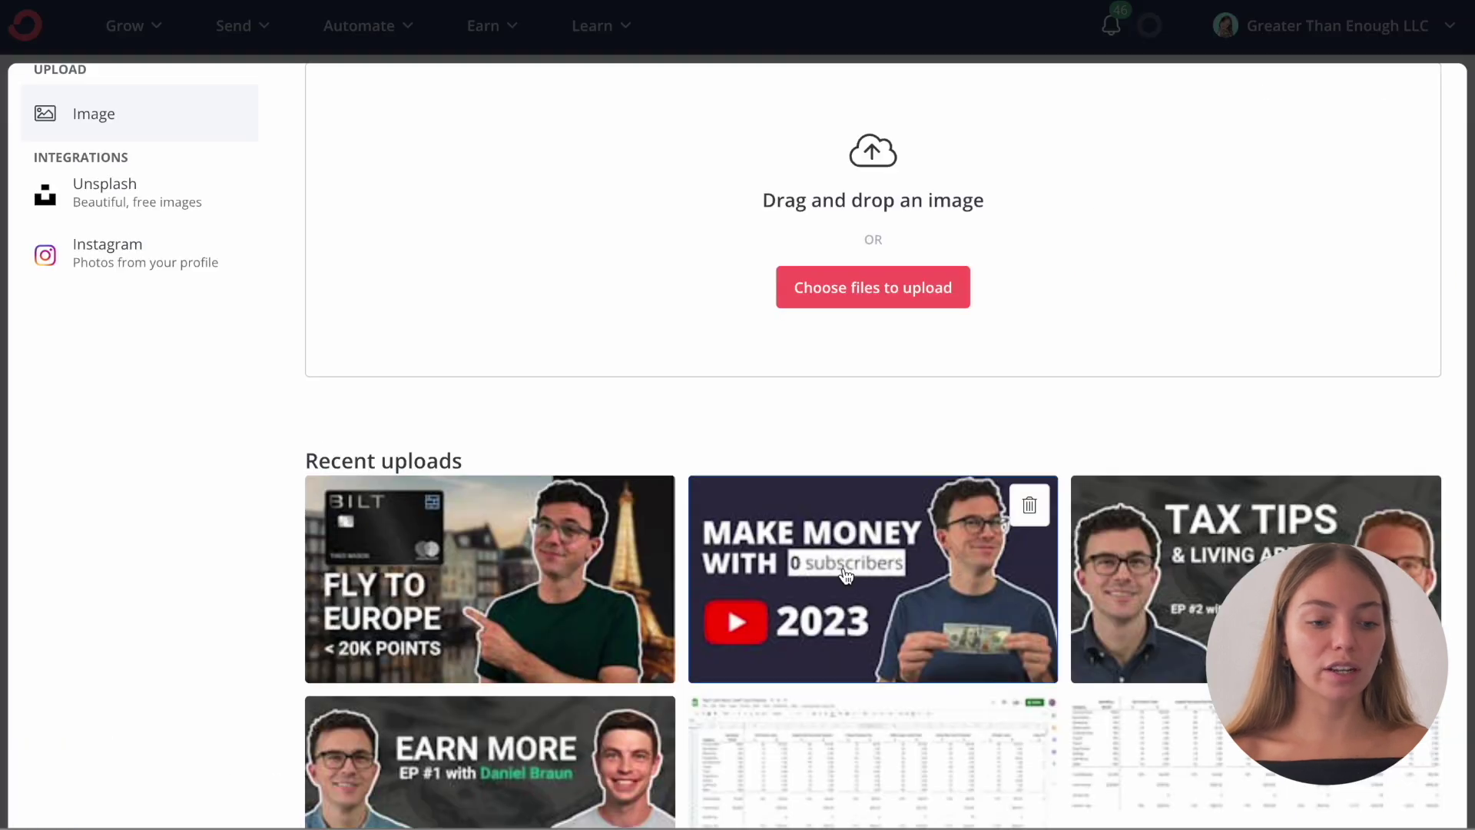
left_click(845, 575)
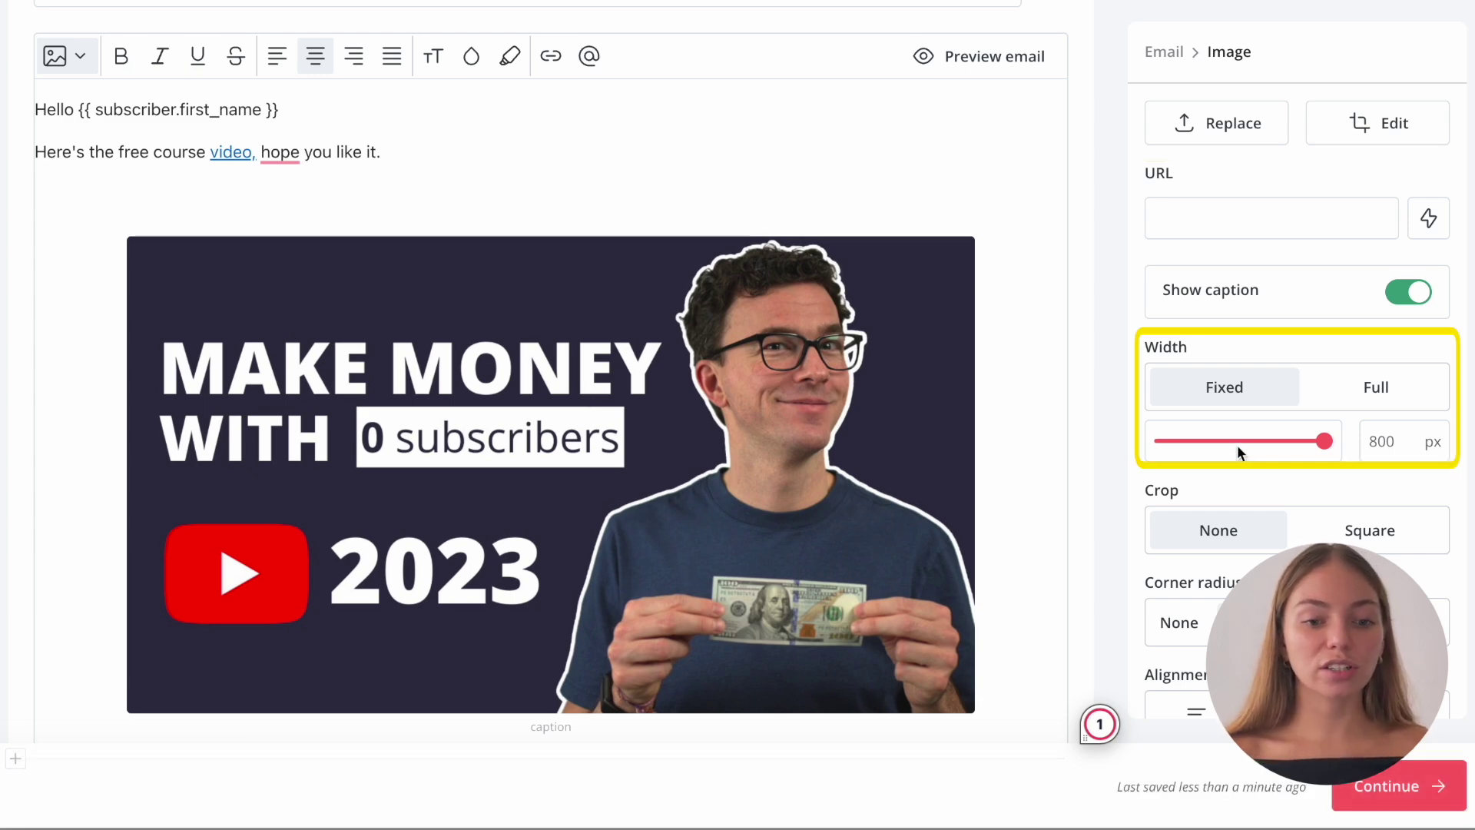
Reduce the image's fixed width to 438 px and align the image left
scroll(840, 424, "down", 1)
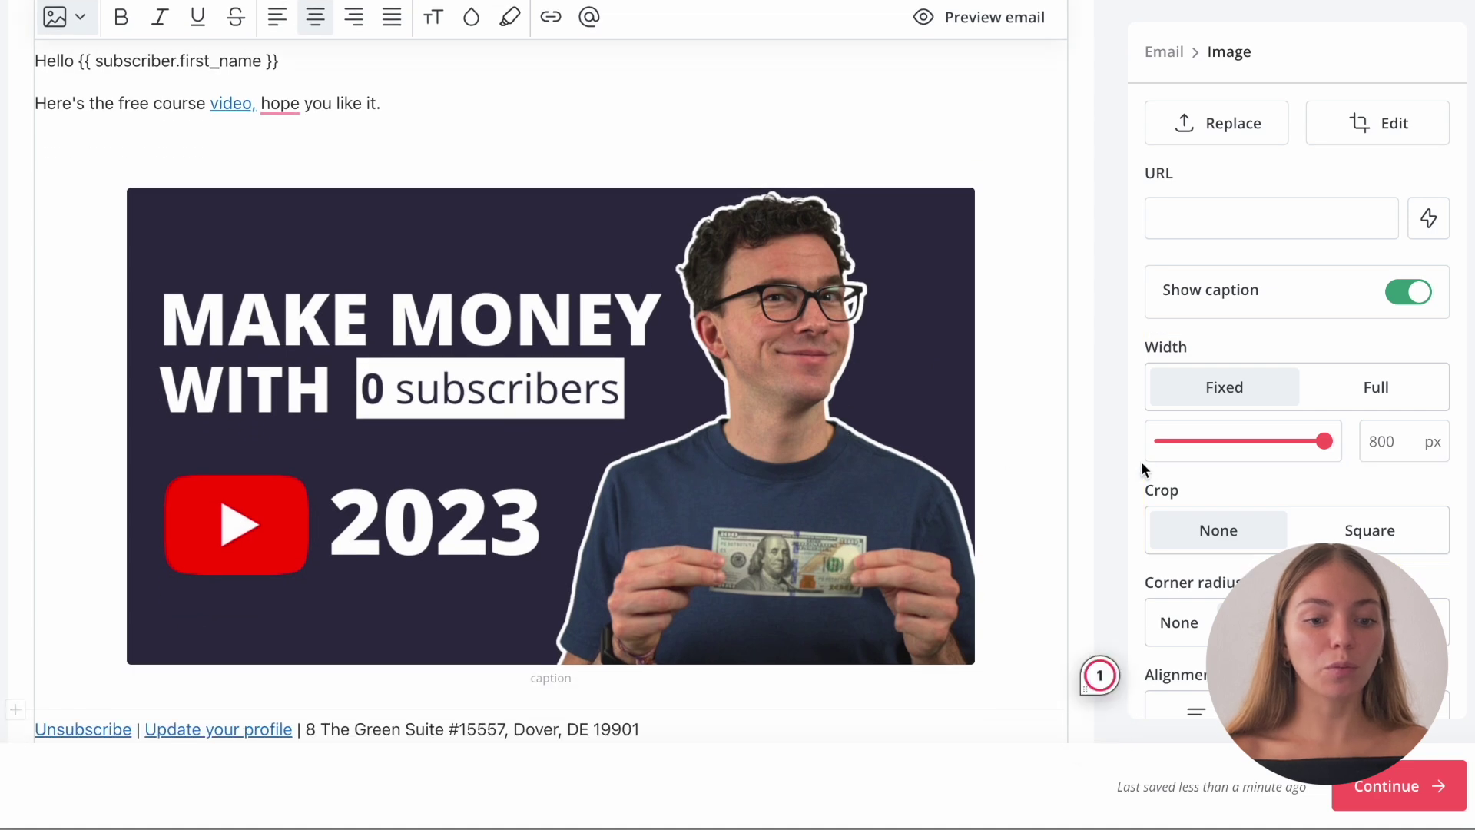
scroll(1243, 490, "down", 3)
scroll(1243, 490, "up", 7)
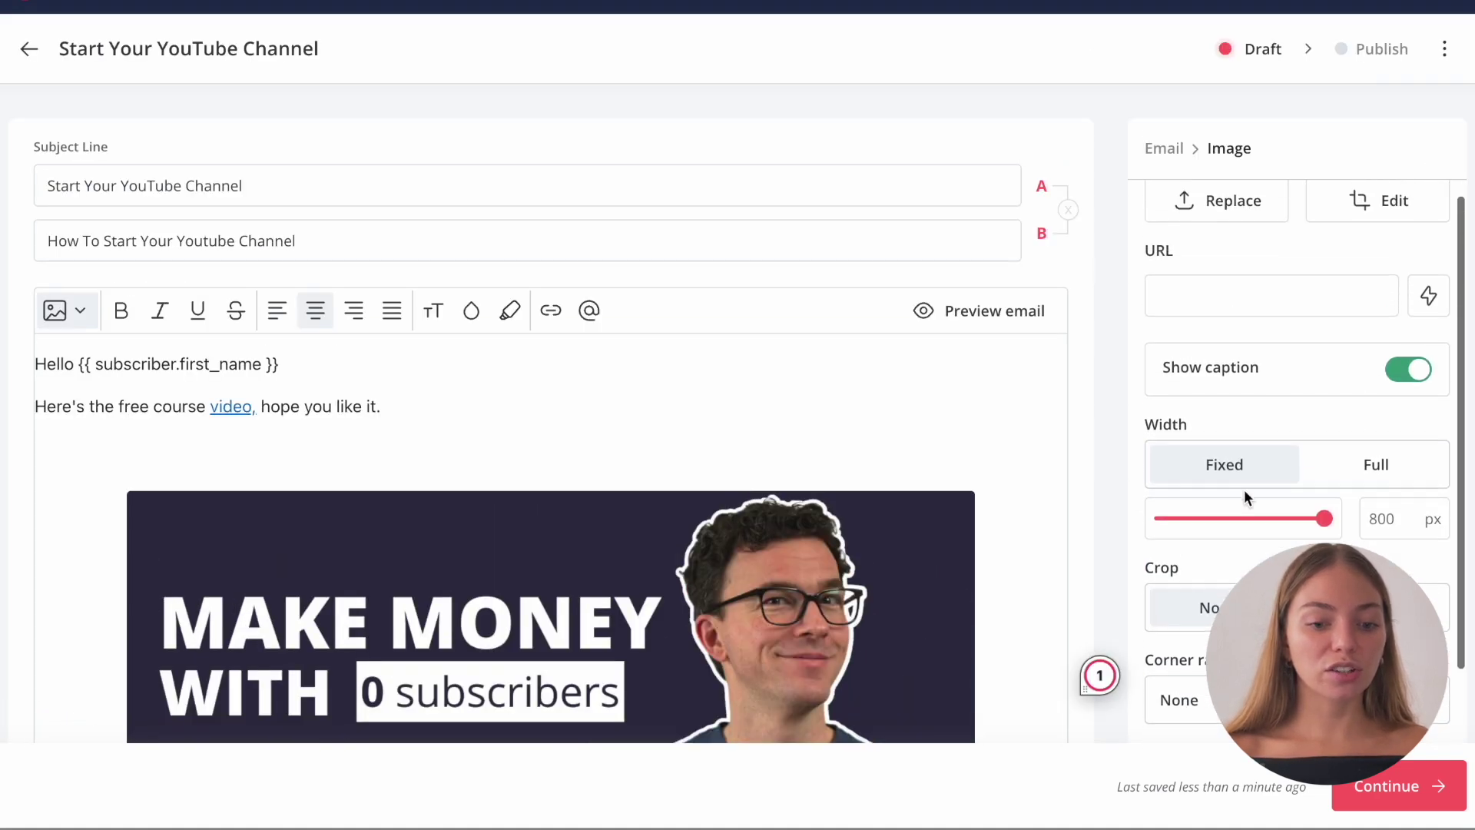
scroll(1243, 496, "down", 1)
left_click_drag(1329, 480, 1255, 480)
scroll(831, 504, "down", 1)
scroll(831, 504, "down", 2)
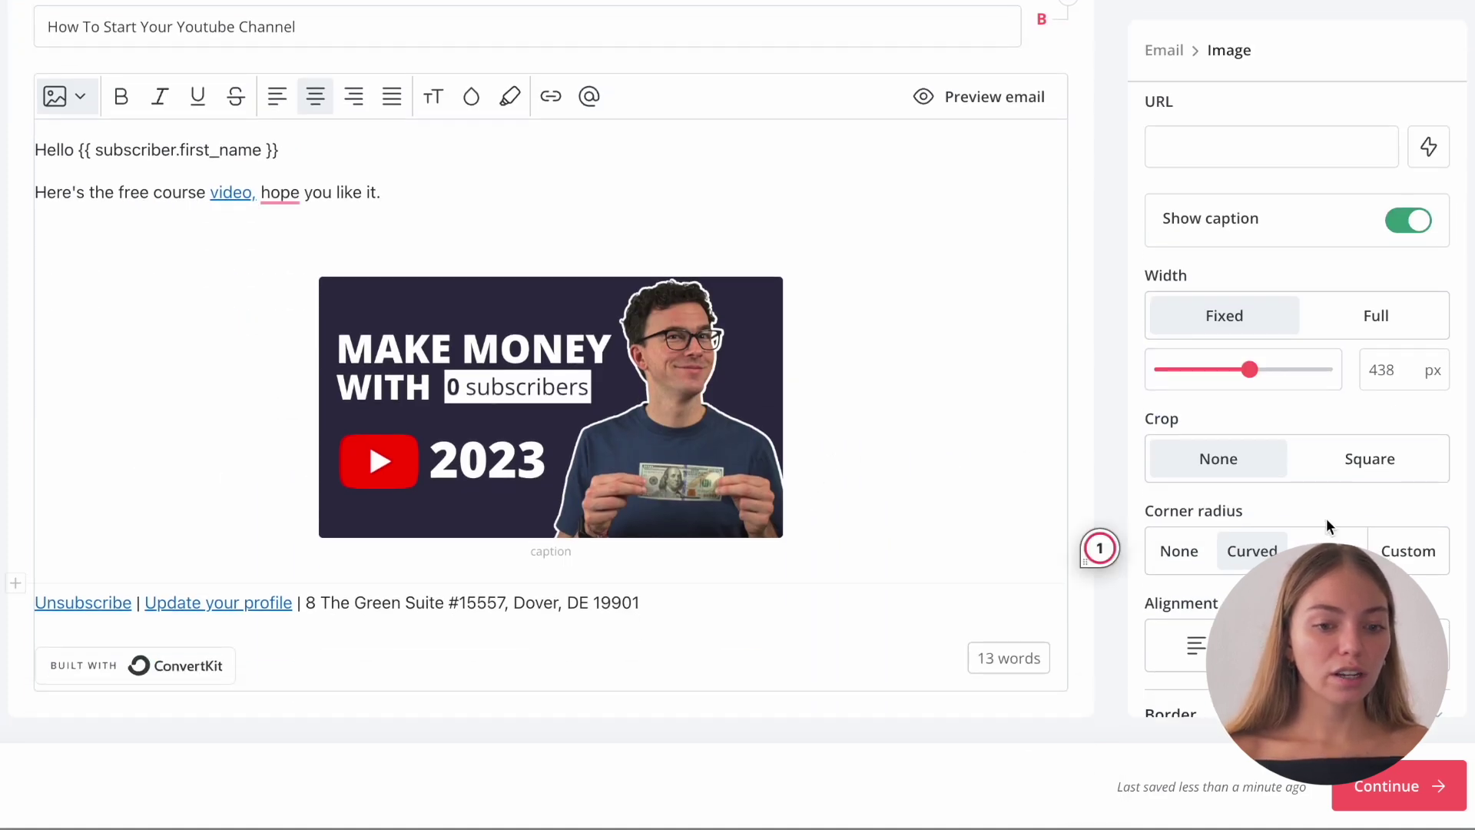
scroll(1341, 510, "down", 2)
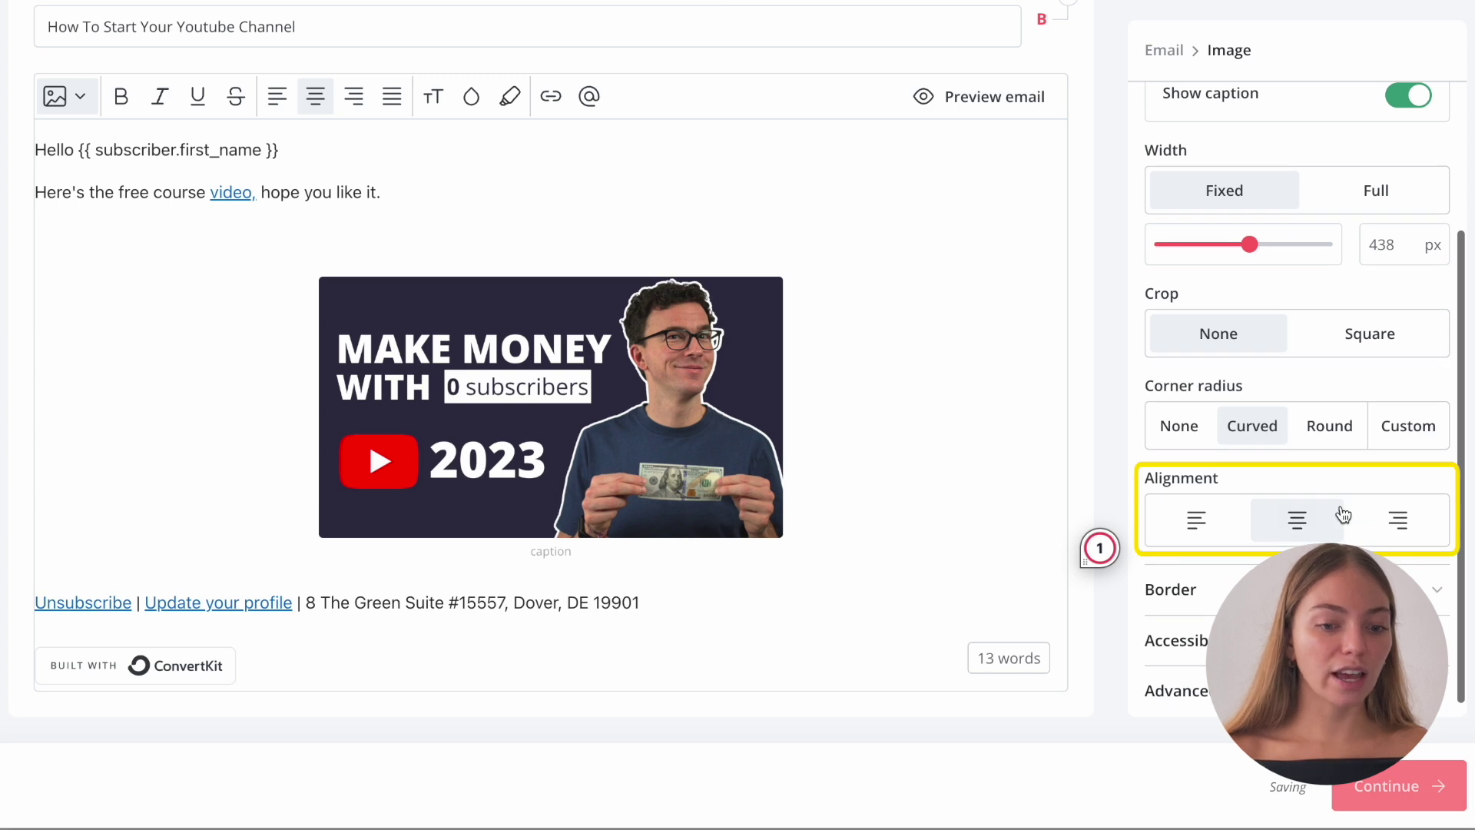
left_click(1196, 519)
Add the youtu.be video URL as the image's link
scroll(1296, 346, "up", 3)
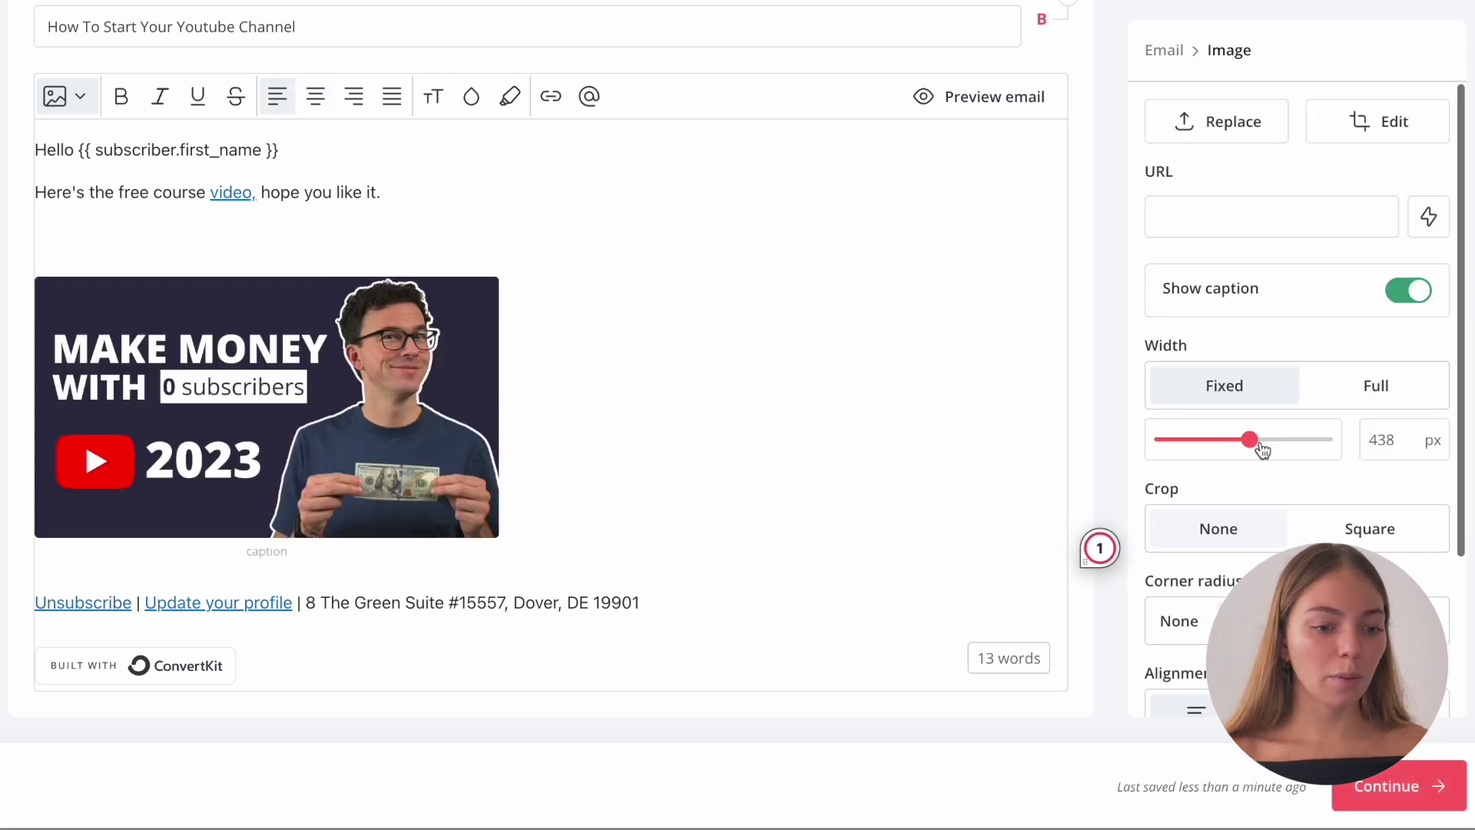
left_click(1261, 216)
left_click(1313, 262)
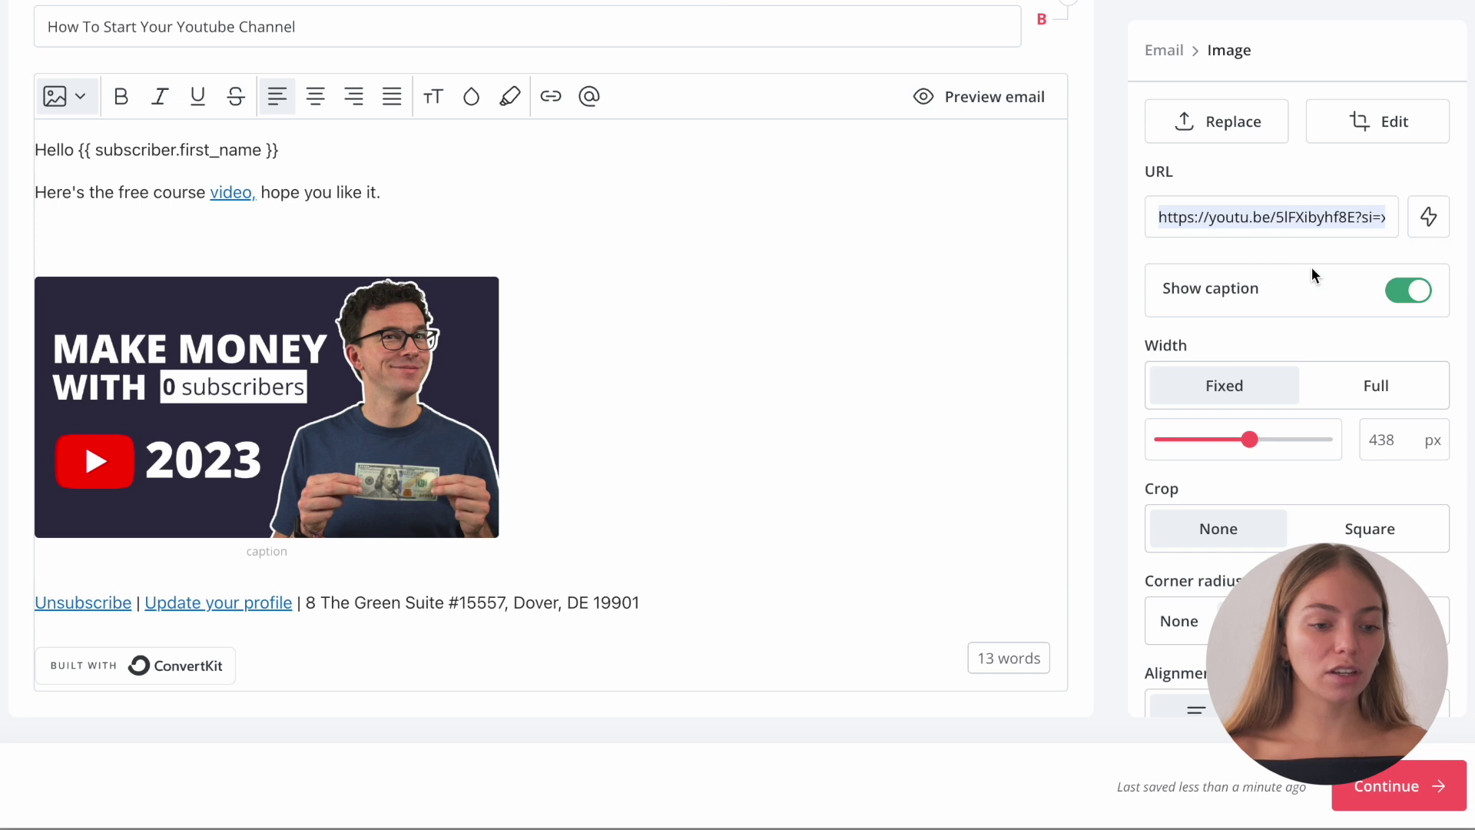
Caption the image "YouTube Course" and add the closing "Best," with the sender's first name below it
scroll(747, 320, "down", 3)
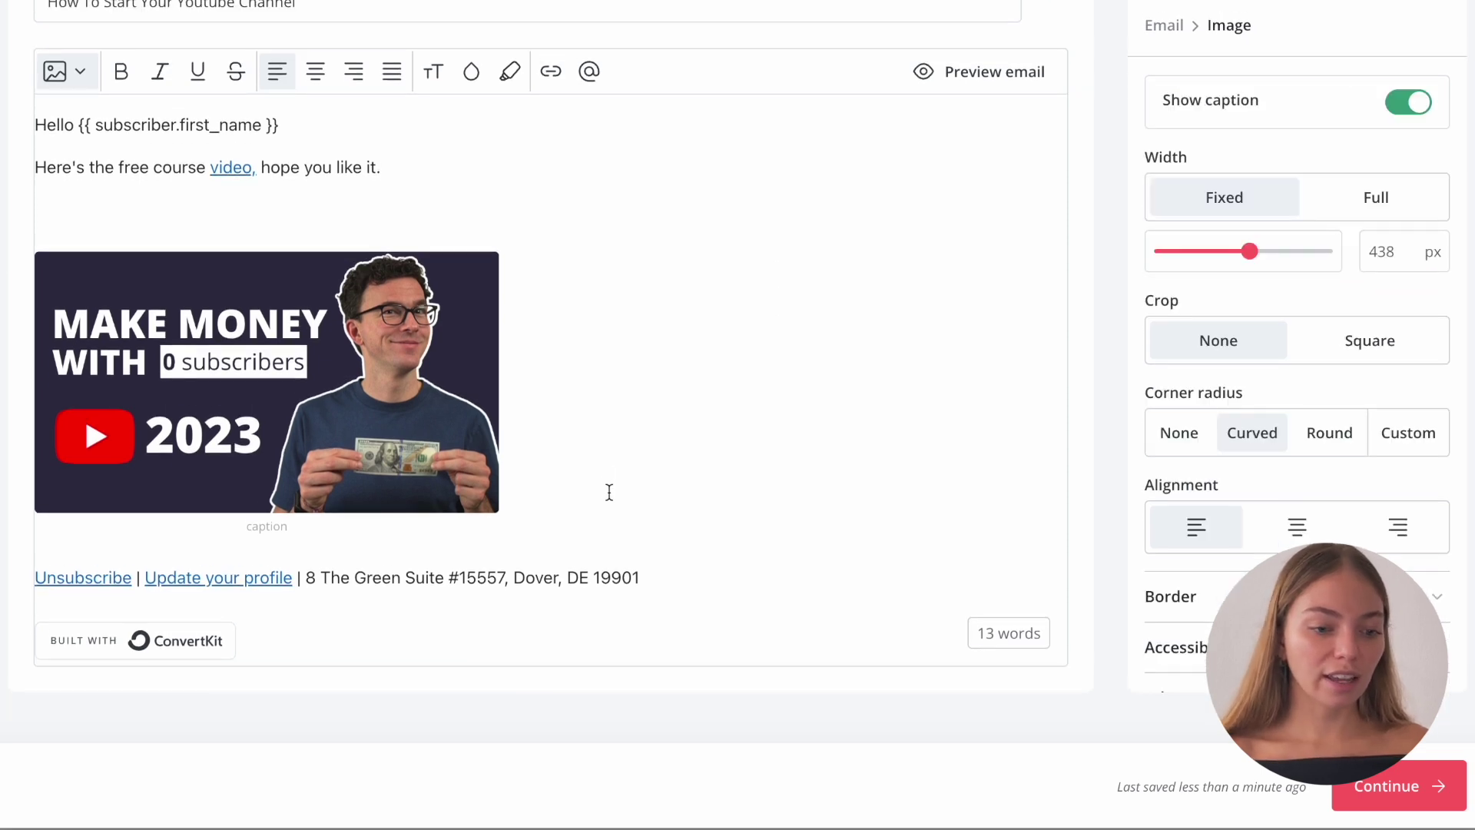
left_click(573, 533)
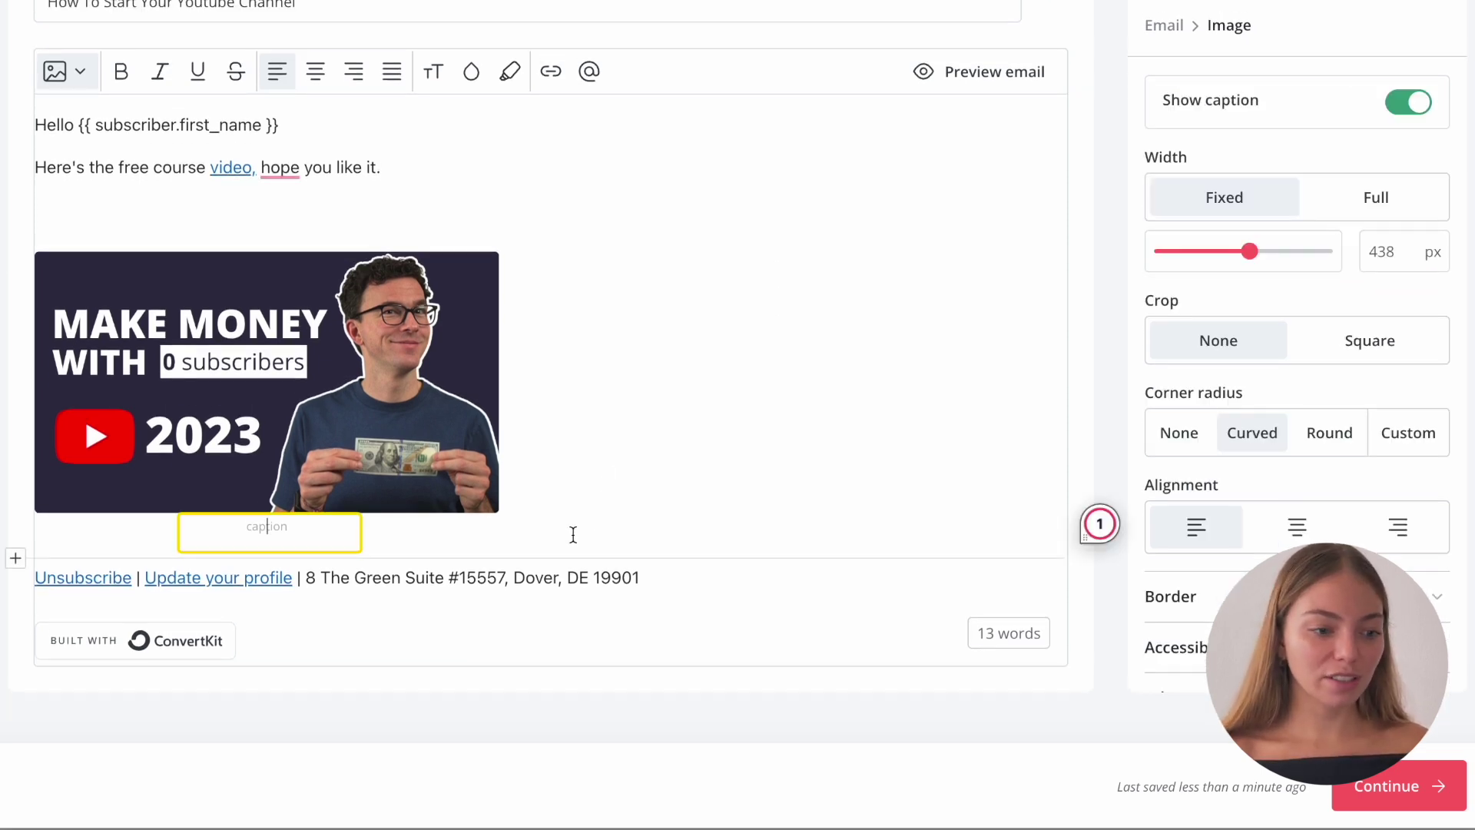
type("YouTube Course")
left_click(1083, 339)
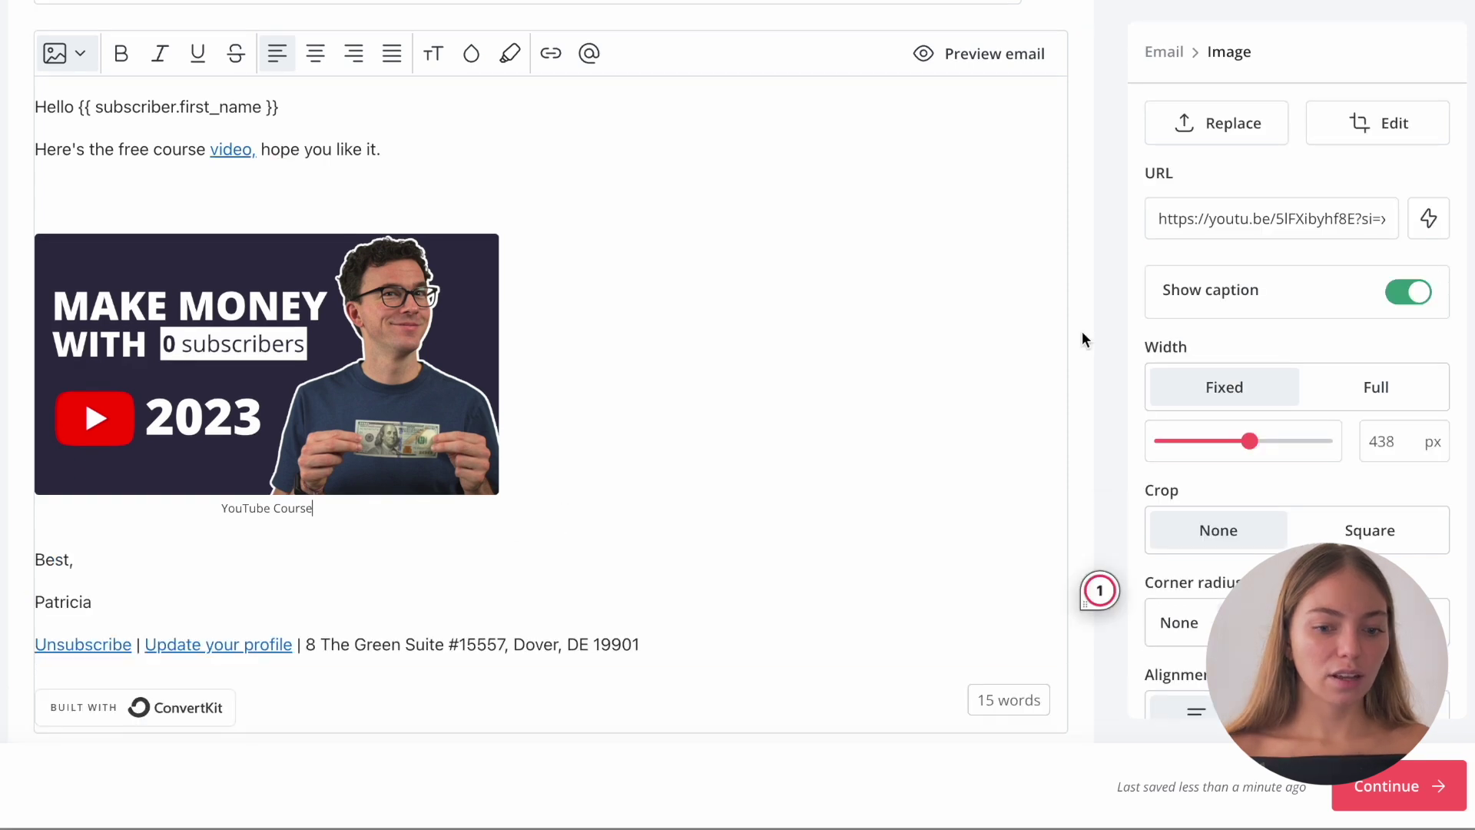
Proceed to the publishing stage and choose to send the broadcast as an email
left_click(1402, 795)
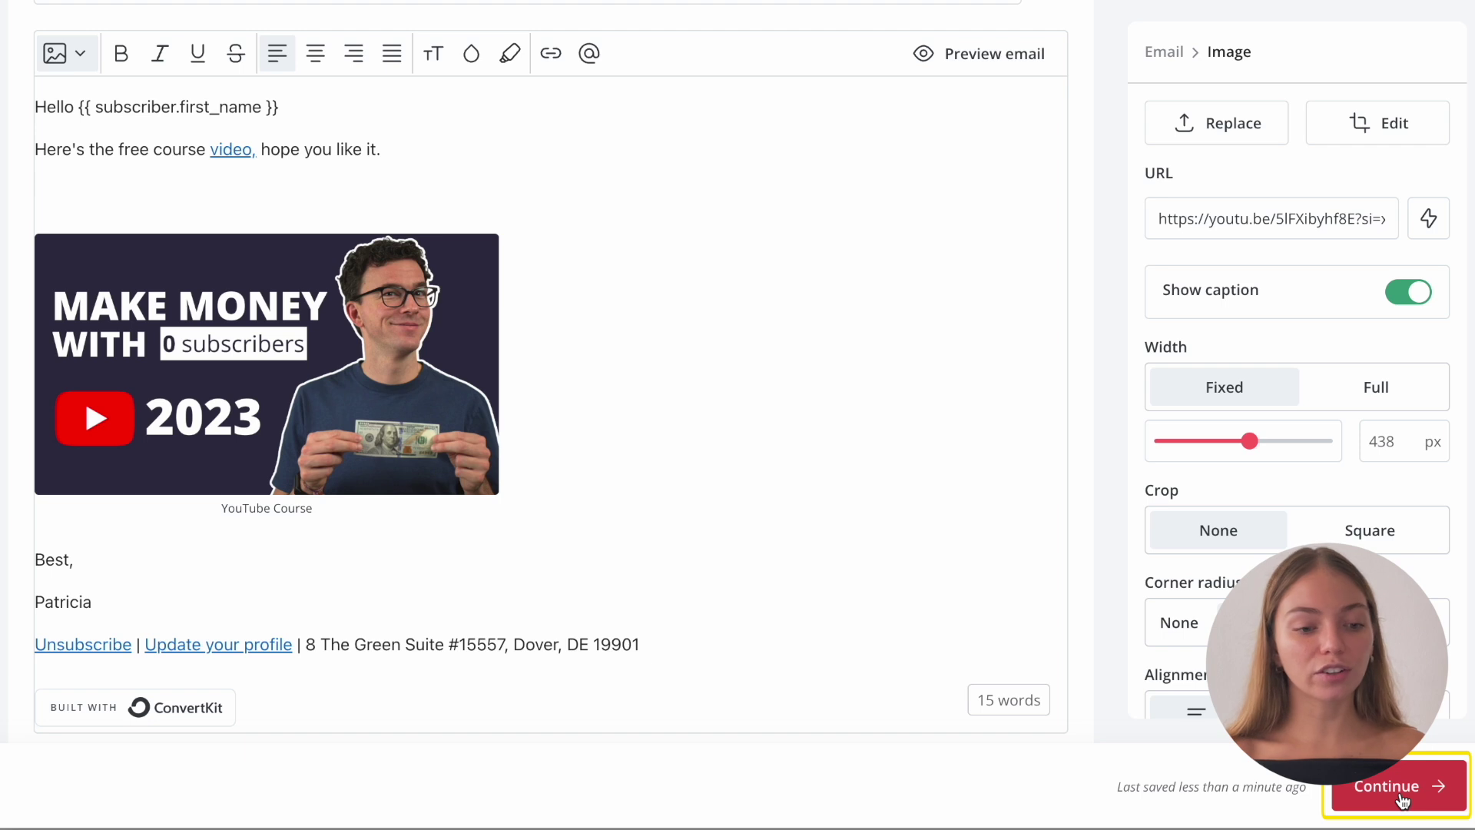
key("Tab")
key("Tab")
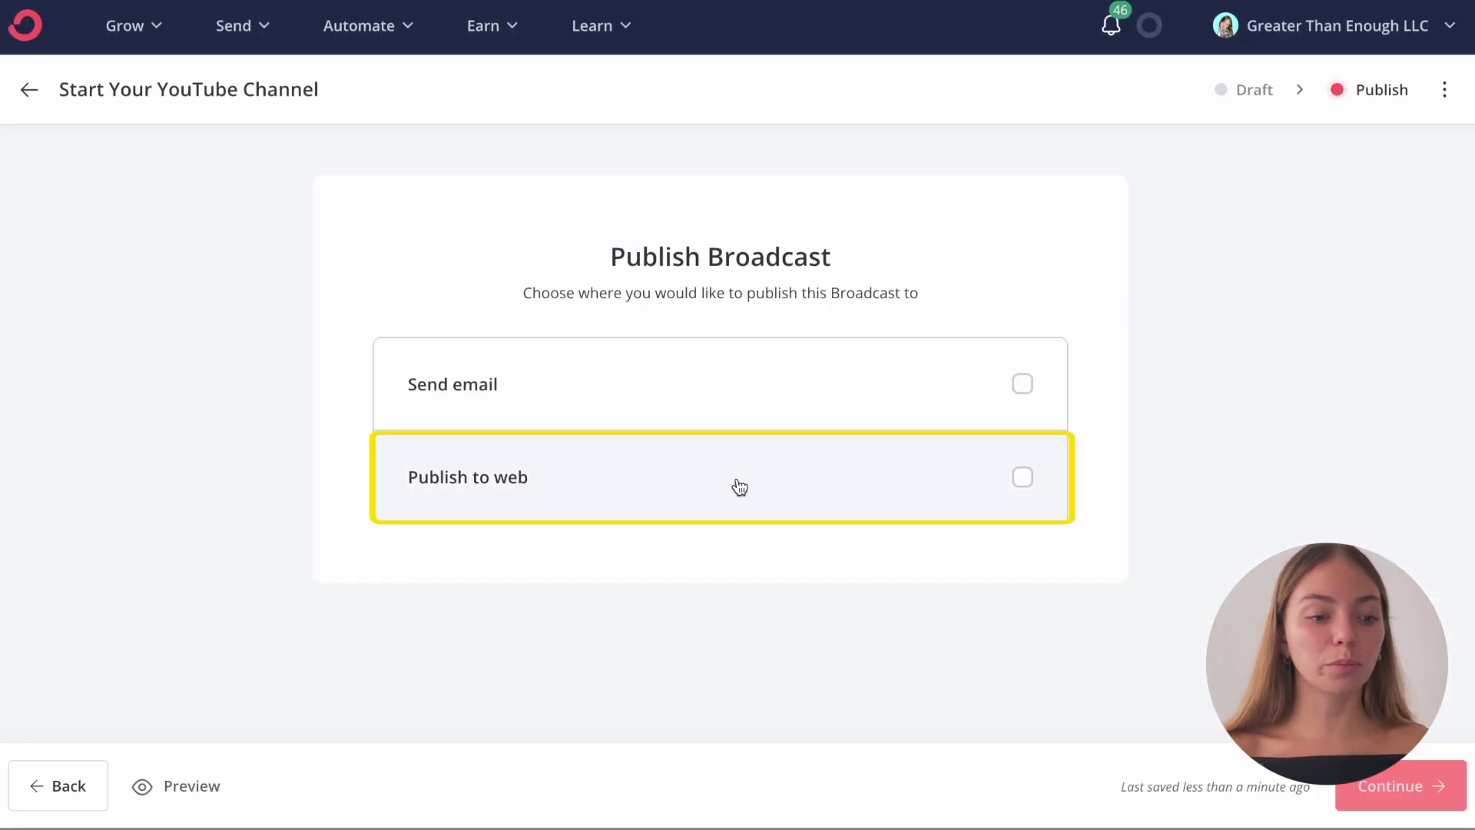
left_click(1025, 385)
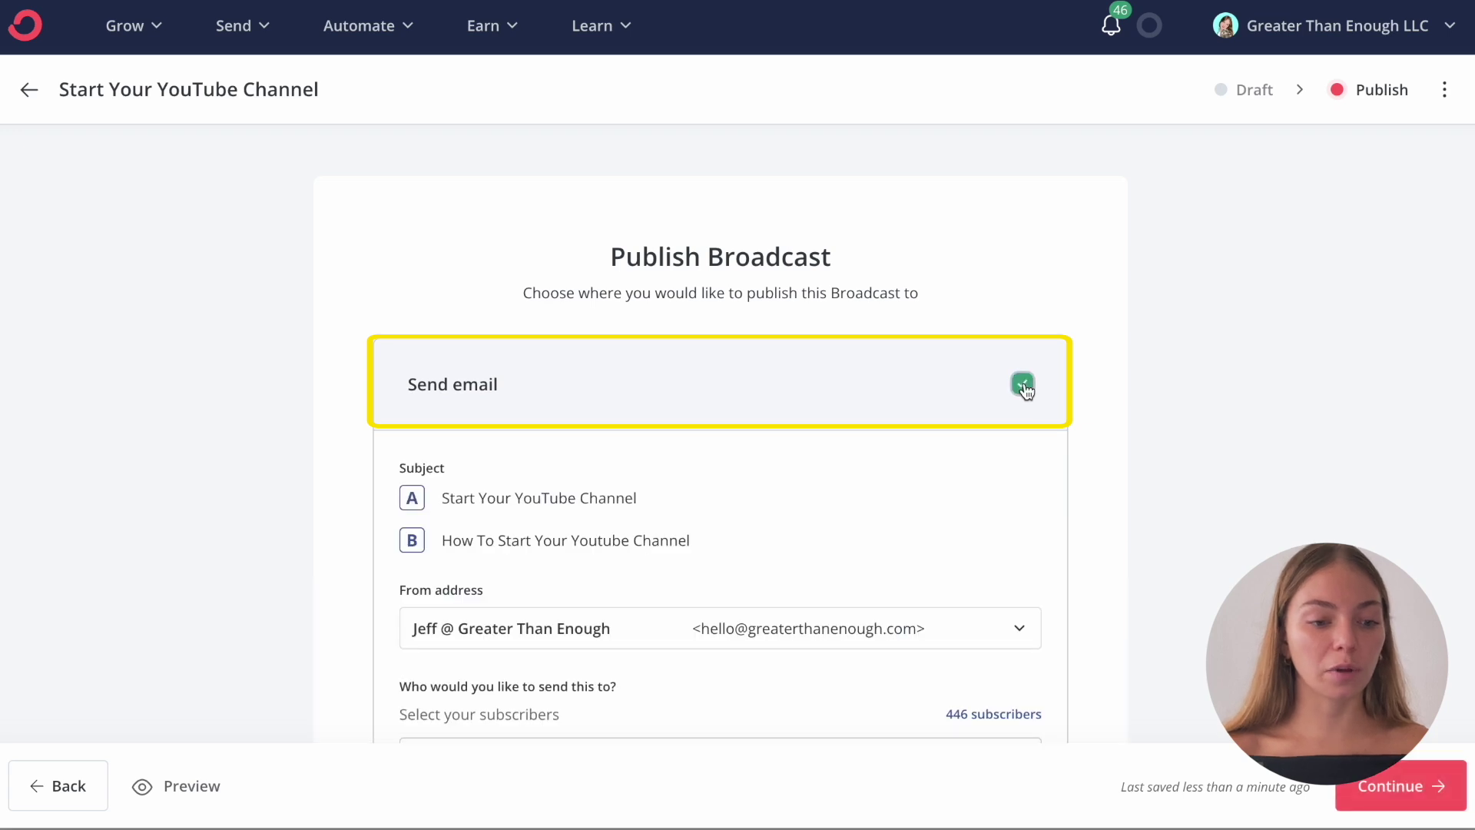
scroll(676, 584, "down", 3)
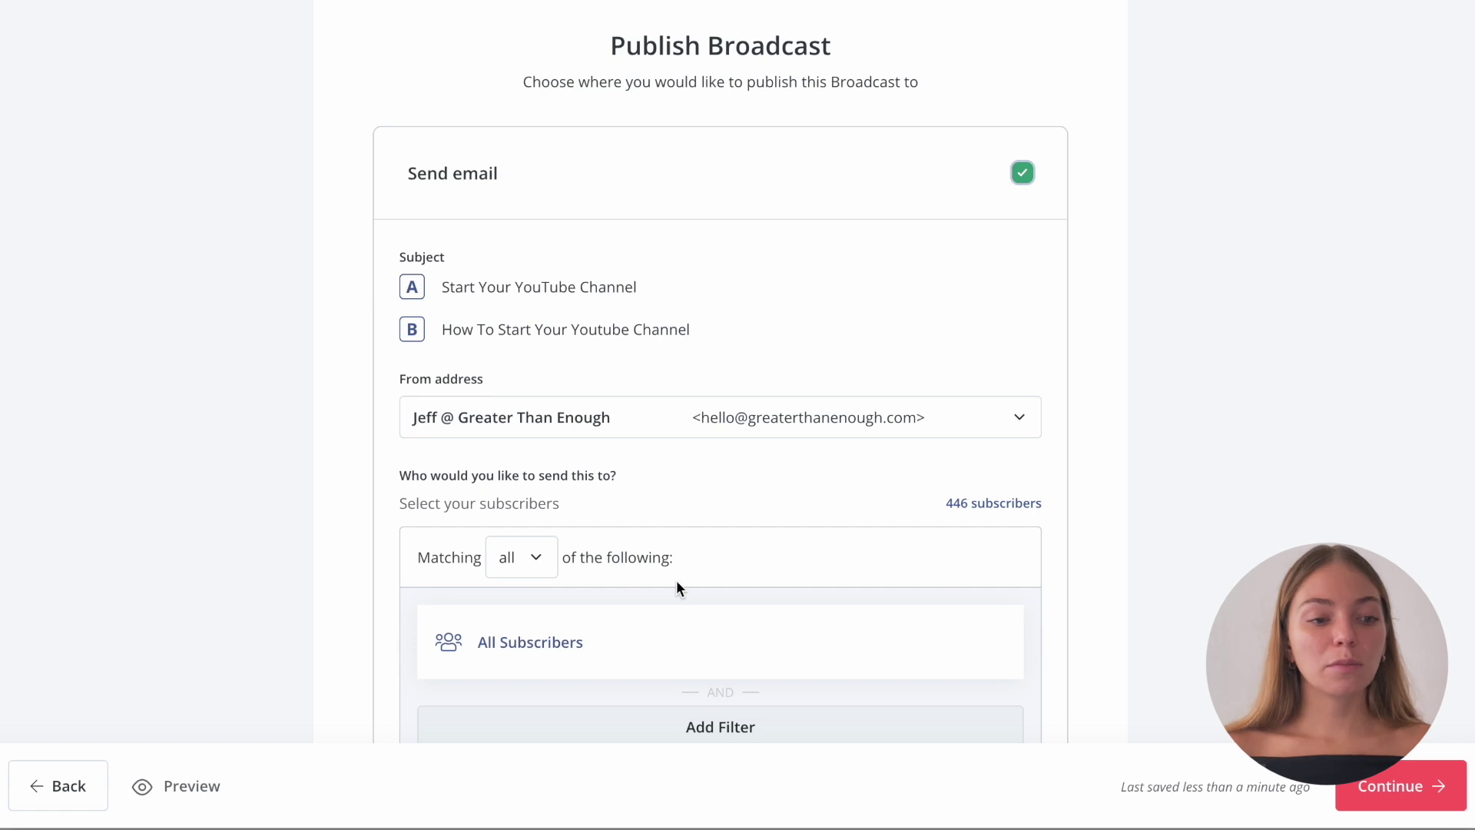
Change the recipient filter from All Subscribers to those subscribed to the YouTube tag
scroll(676, 583, "down", 1)
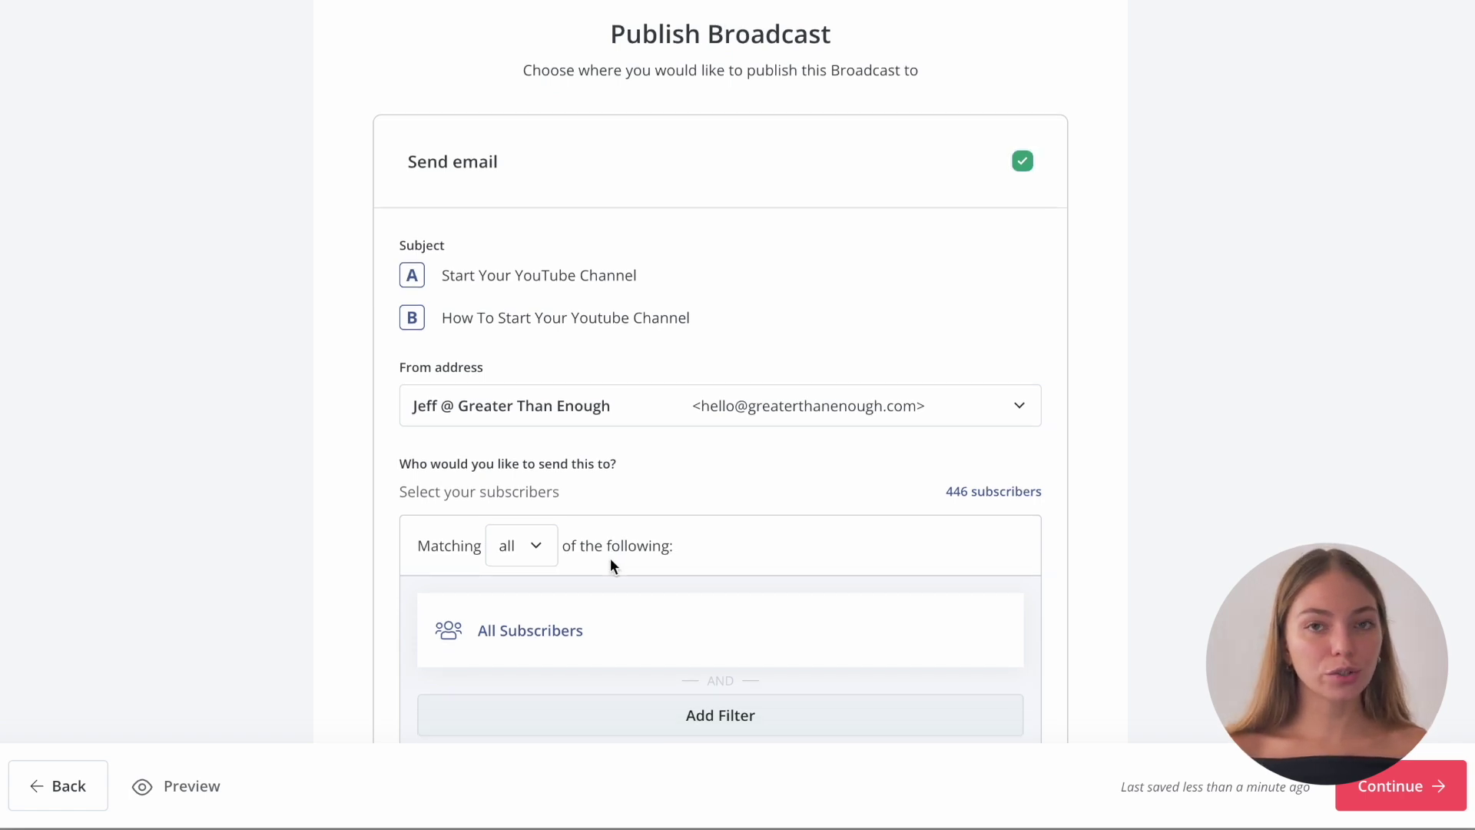
scroll(610, 563, "down", 2)
left_click(567, 480)
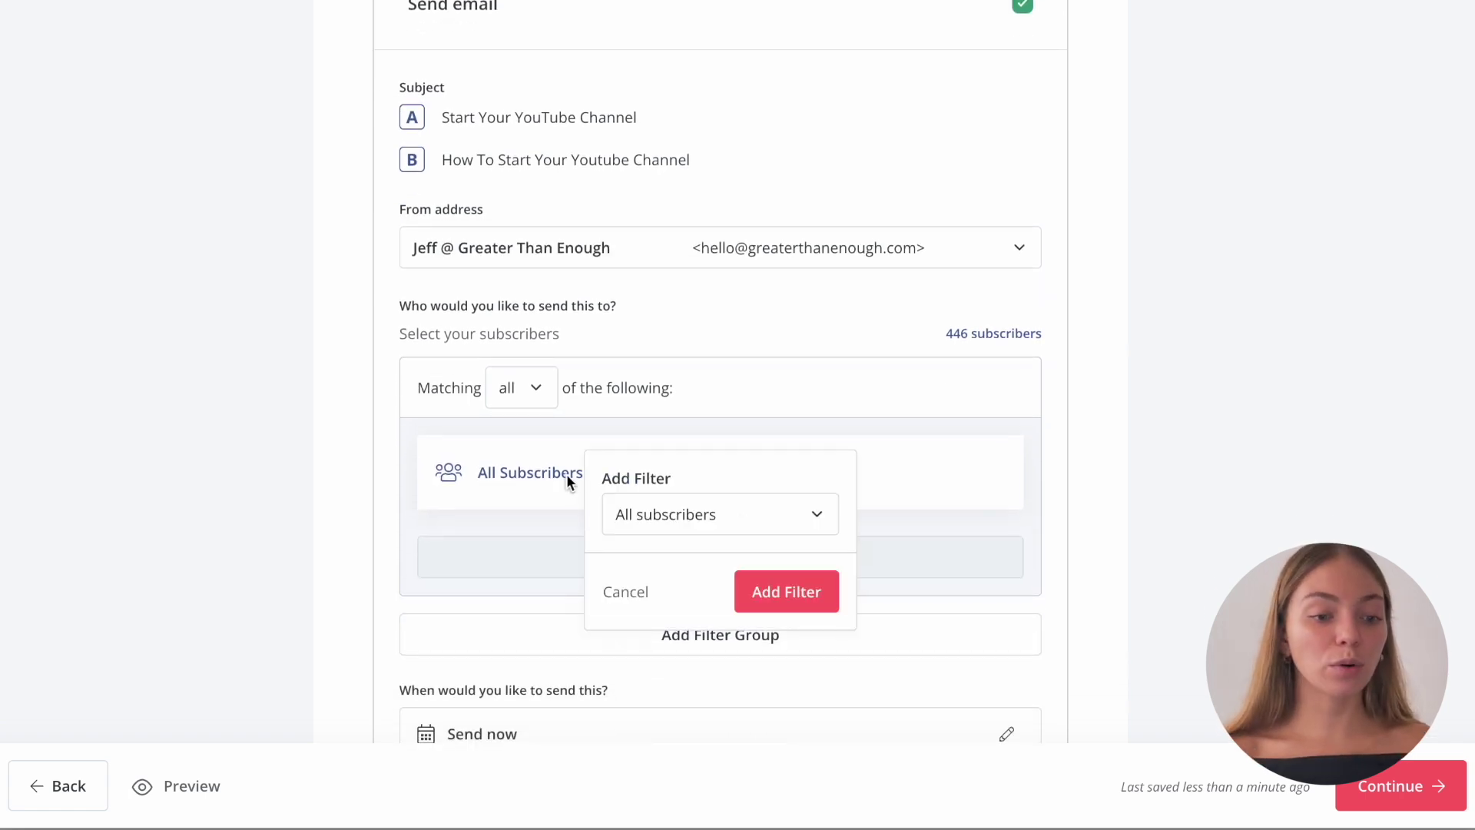
left_click(791, 519)
left_click(691, 243)
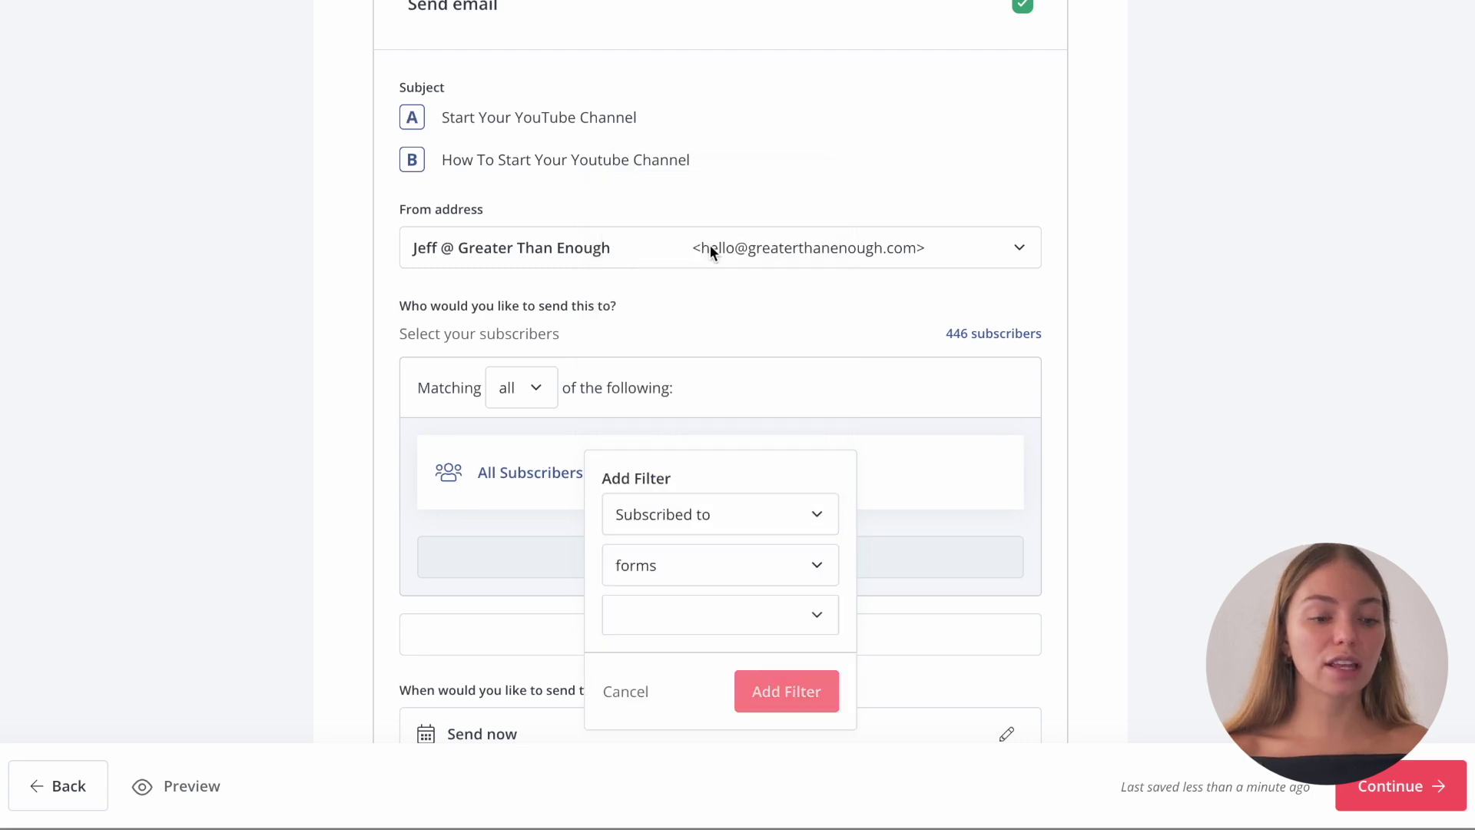
left_click(766, 559)
scroll(769, 653, "down", 2)
left_click(683, 605)
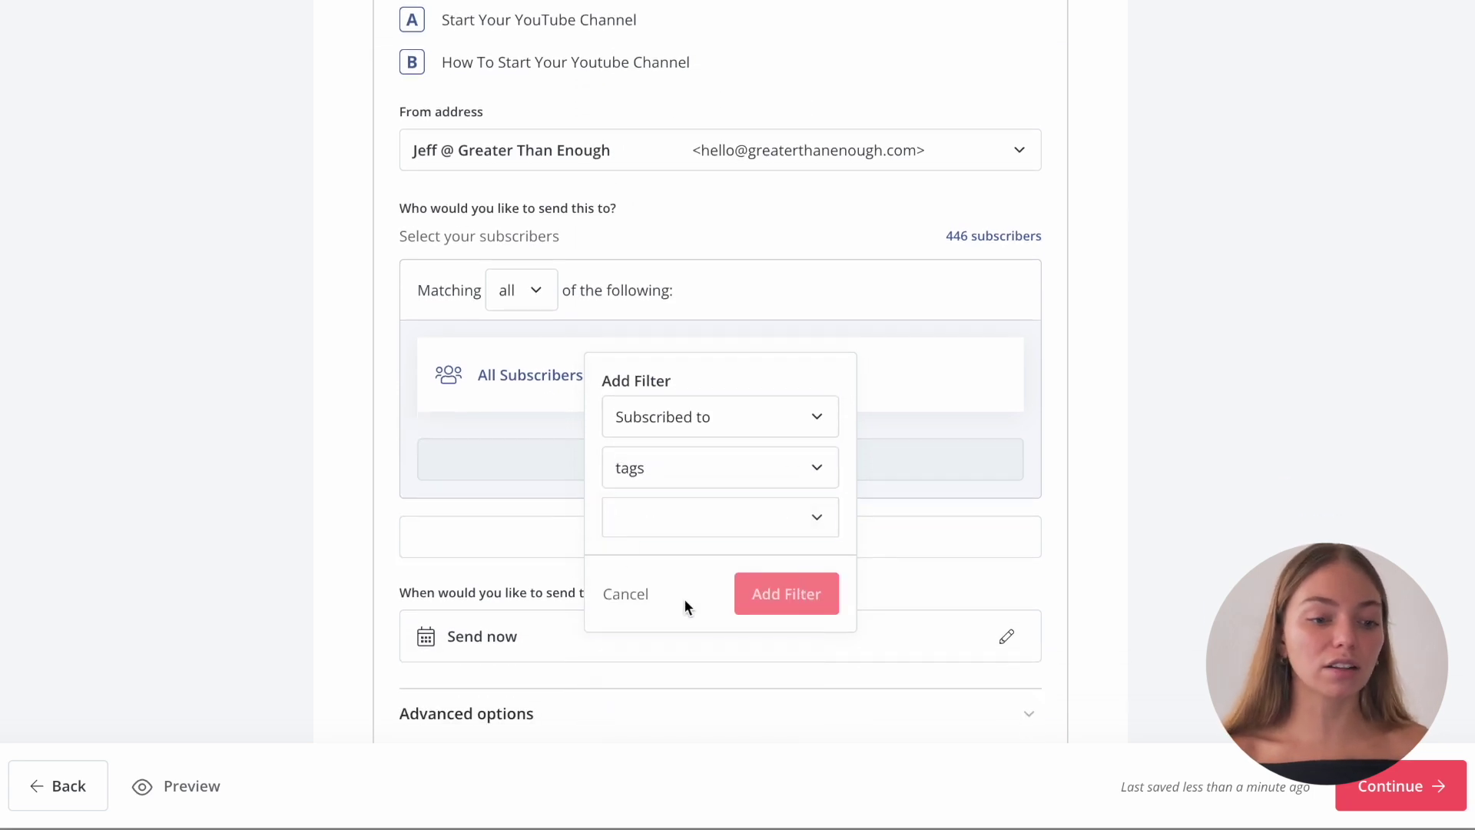
left_click(691, 517)
type("Y")
left_click(653, 574)
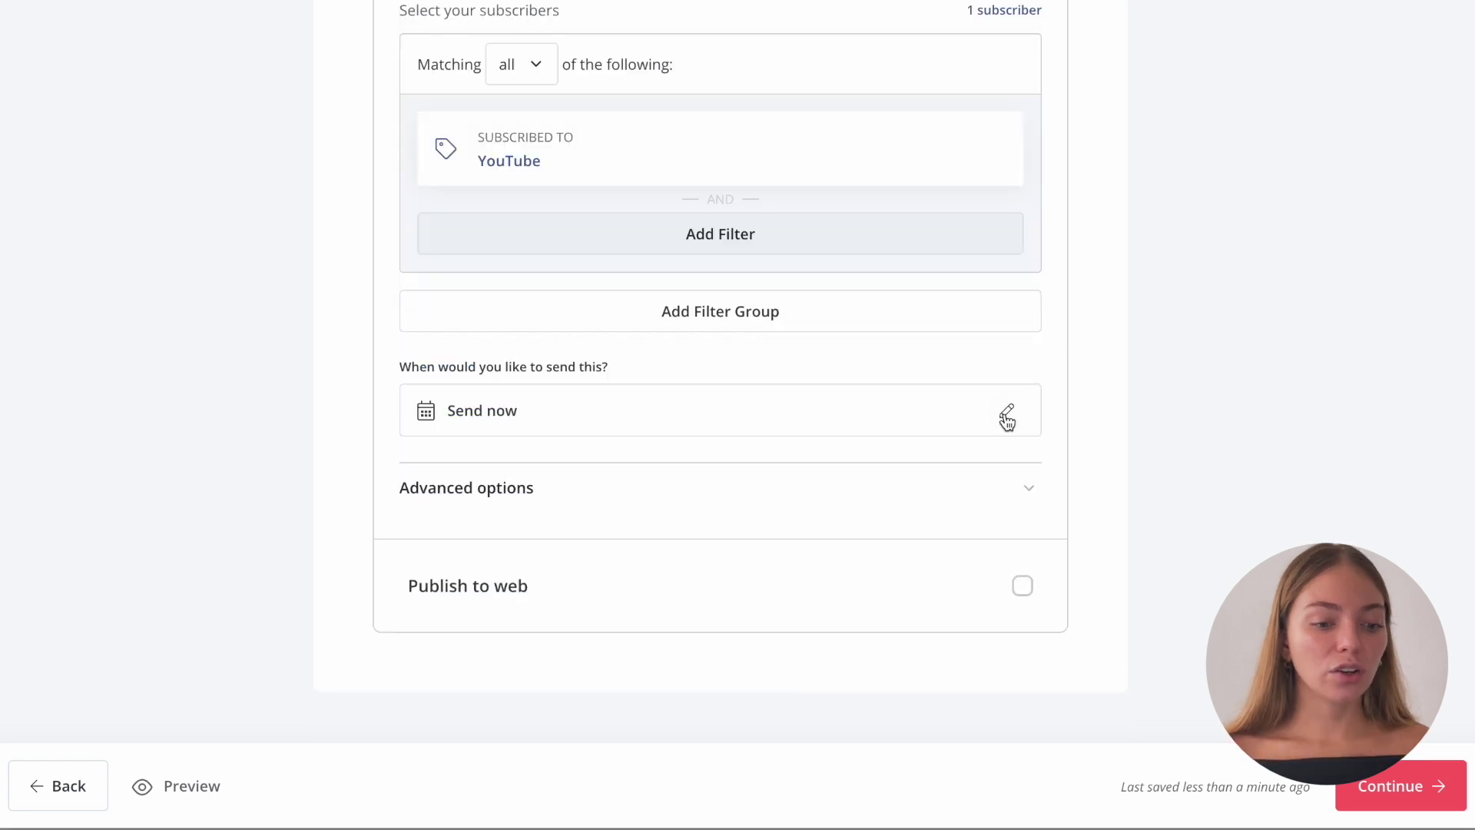
Check the scheduling calendar, leave the timing at Send now, and expand the advanced options
left_click(1014, 413)
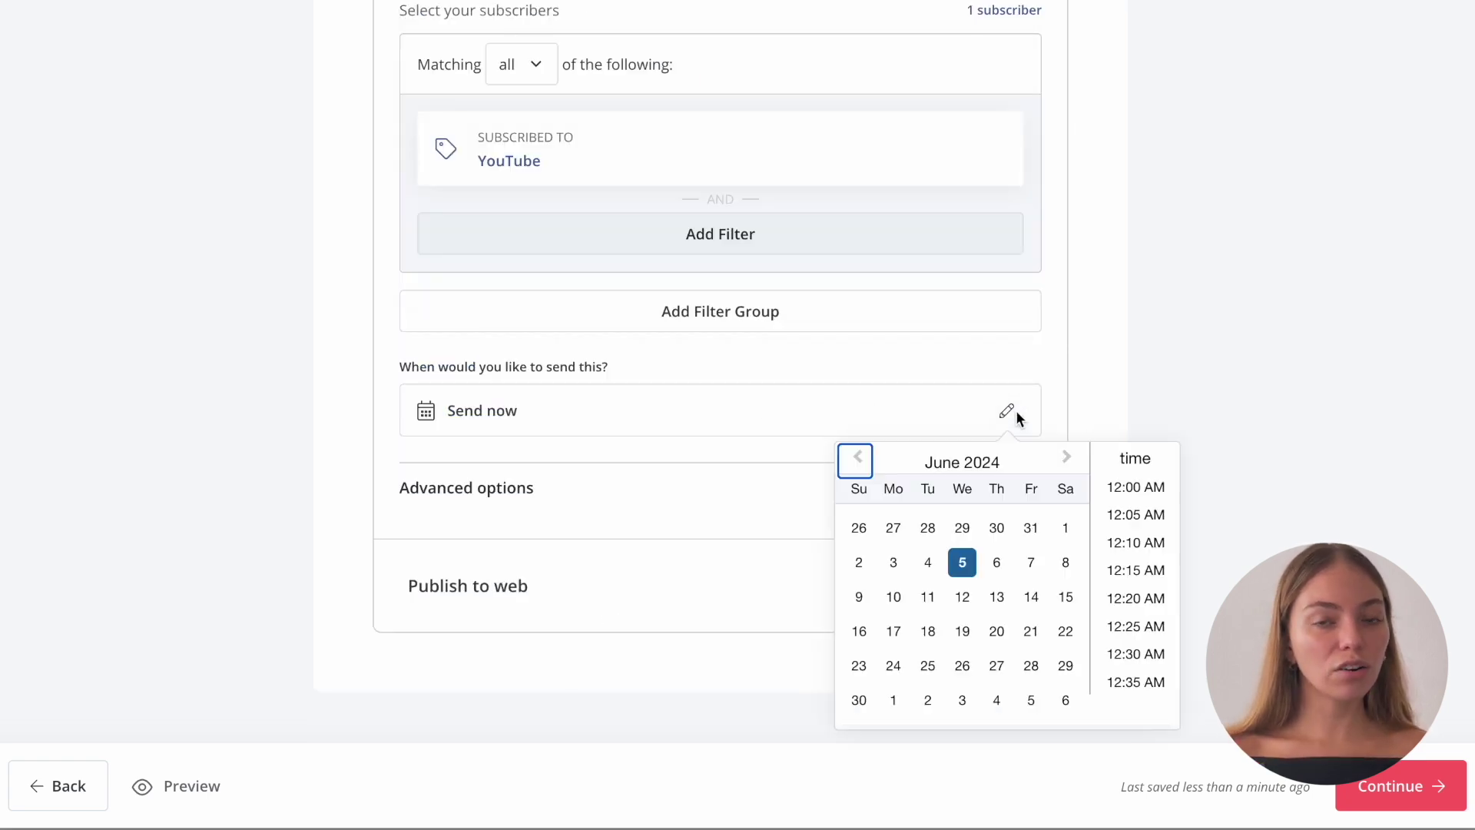
left_click(1012, 412)
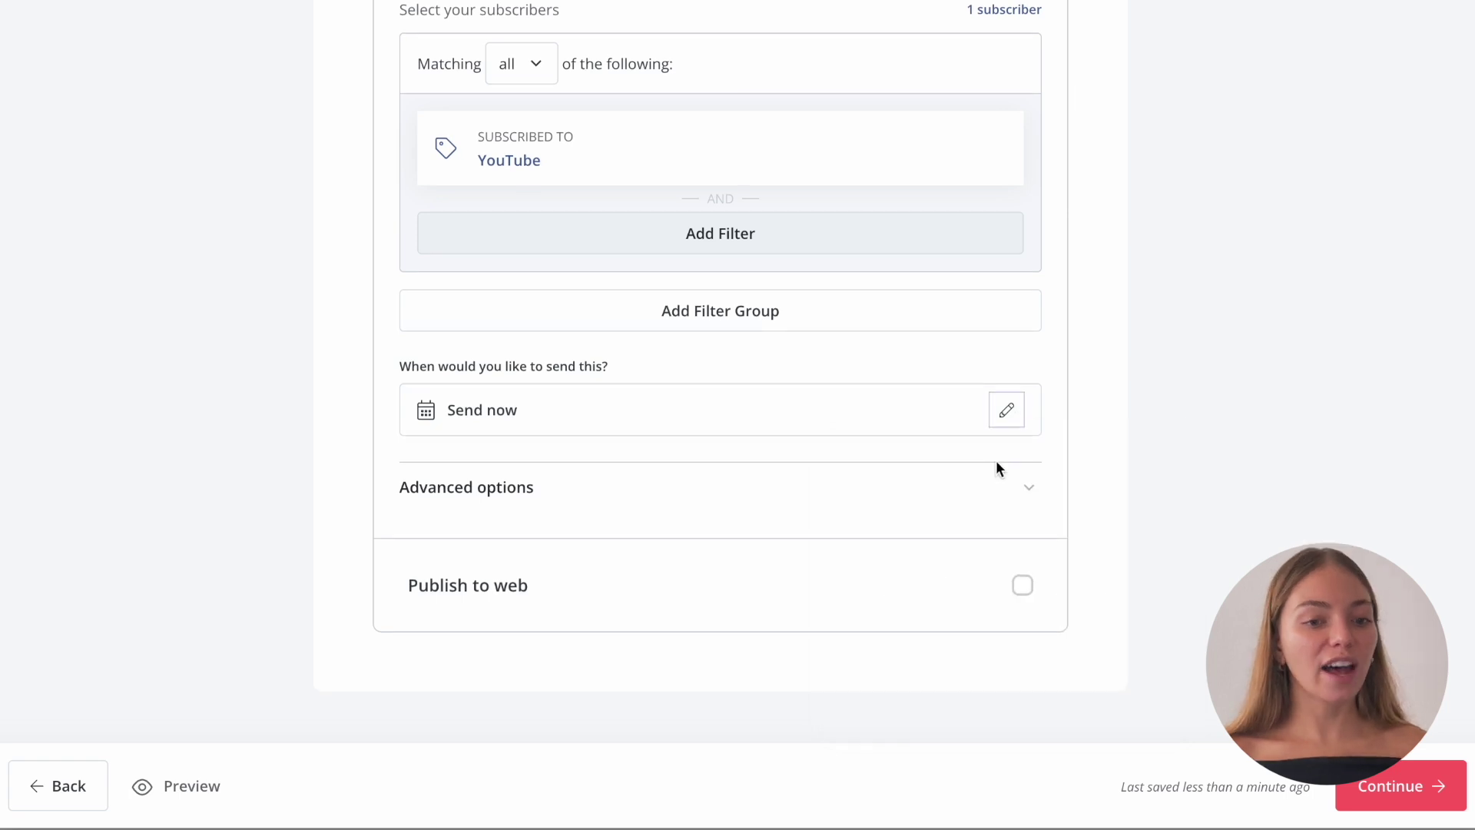
left_click(997, 480)
scroll(681, 599, "down", 2)
scroll(681, 607, "down", 1)
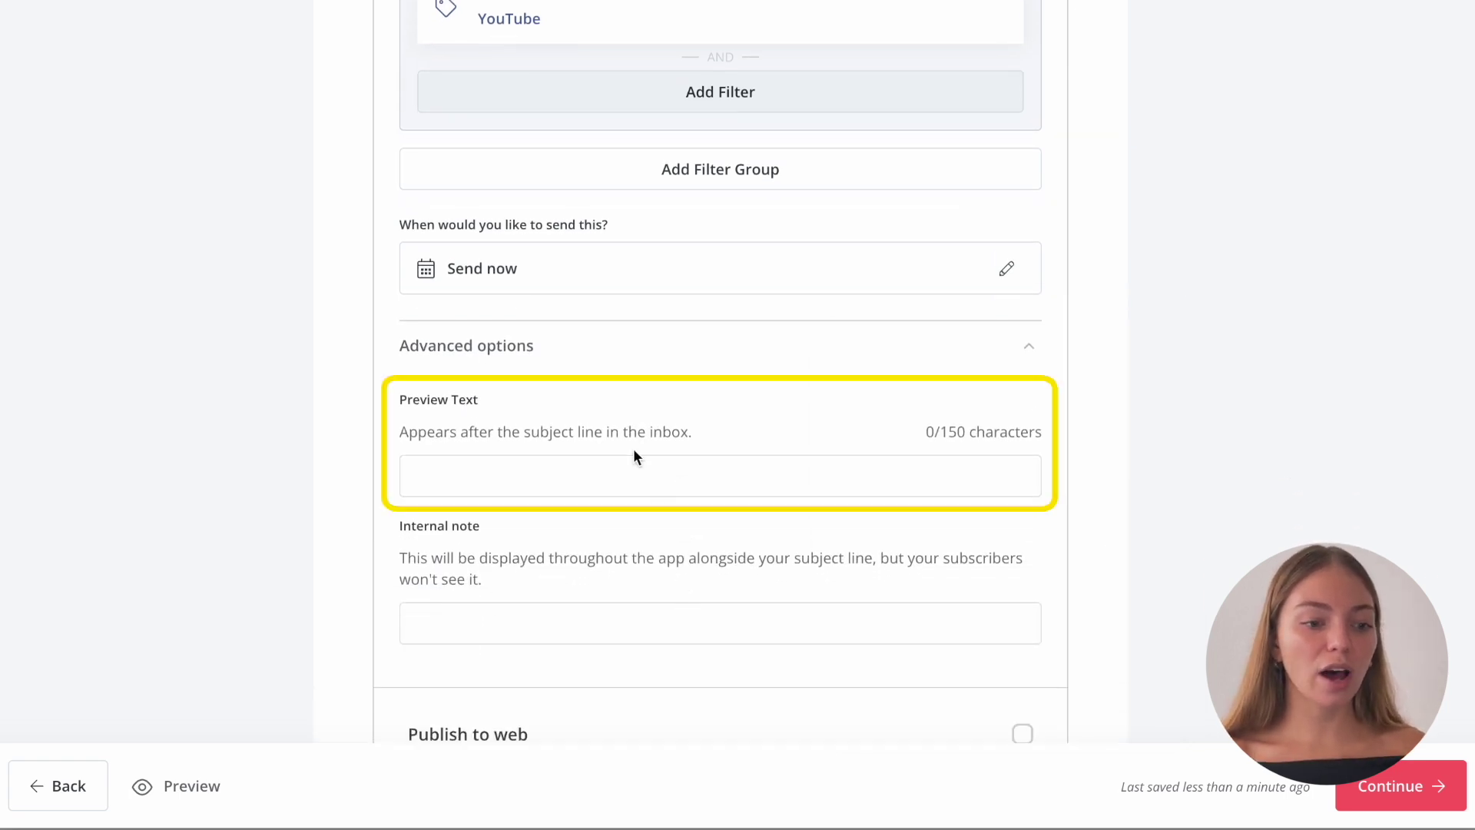
Leave the preview text empty, proceed to the final review and send the broadcast
left_click(635, 468)
scroll(628, 557, "down", 2)
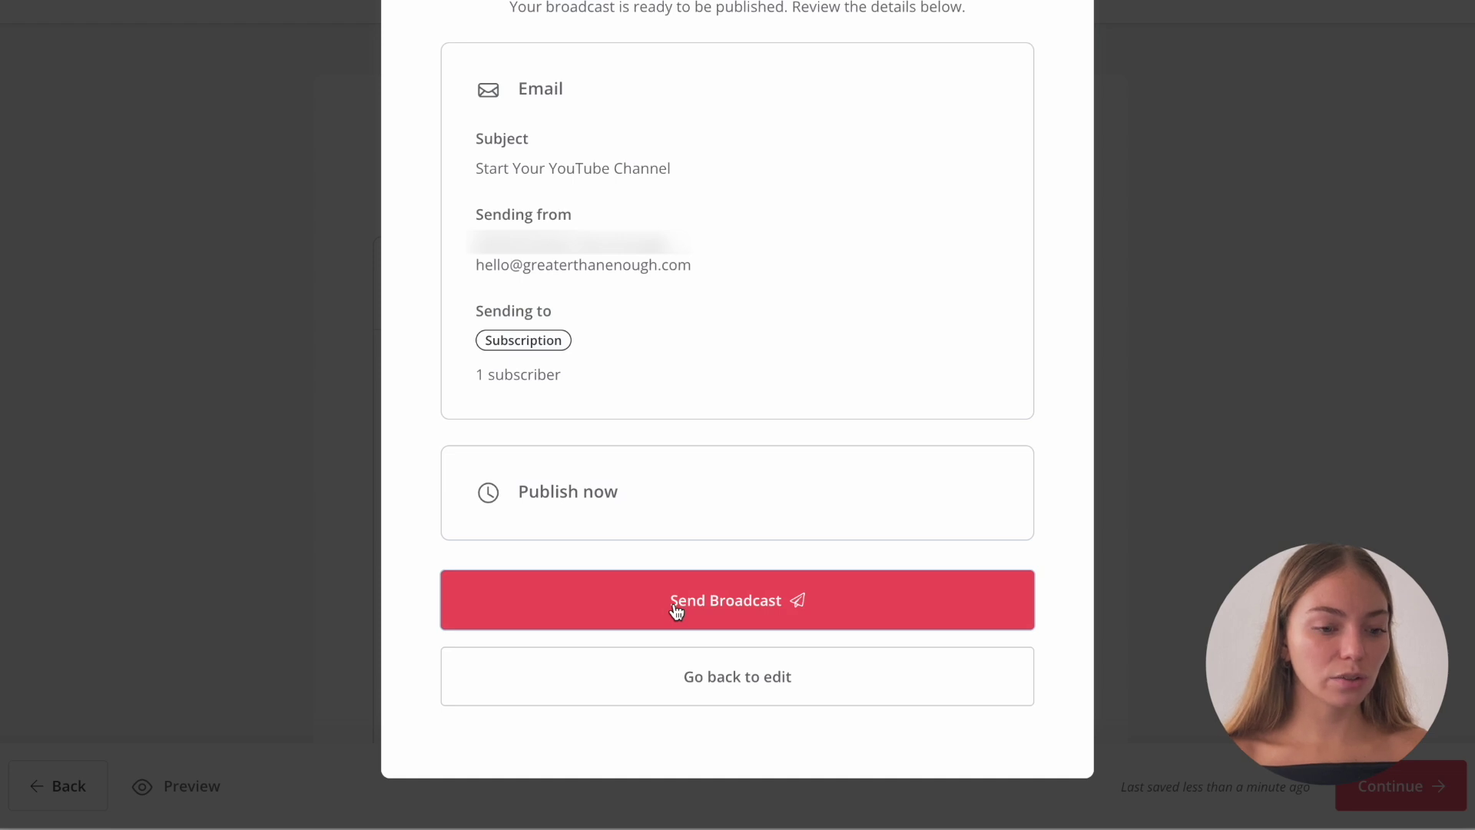
left_click(699, 603)
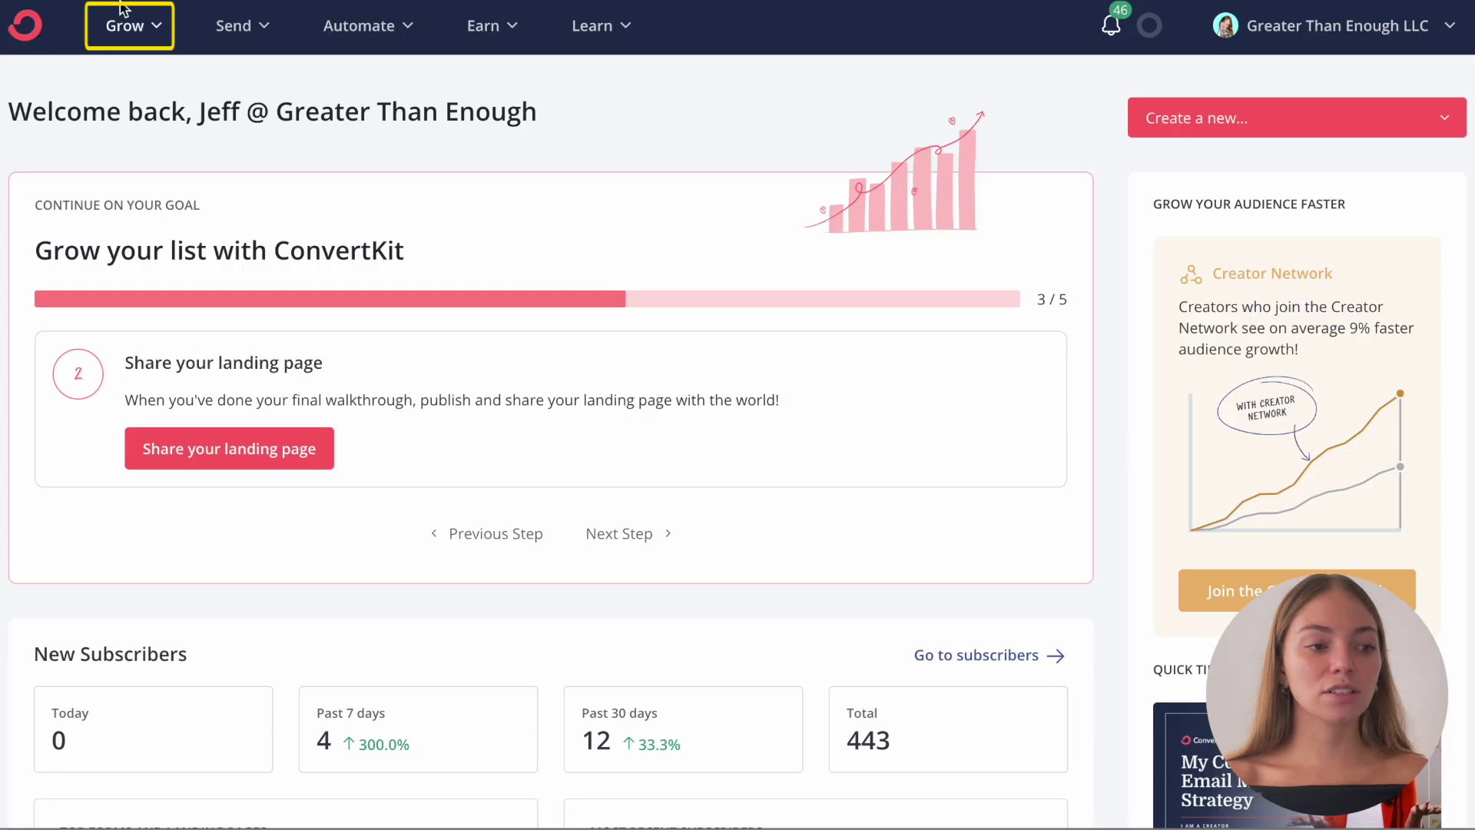
Start a CSV subscriber import for the YouTube tag and load the file Untitled spreadsheet - Sheet1.csv
left_click(155, 29)
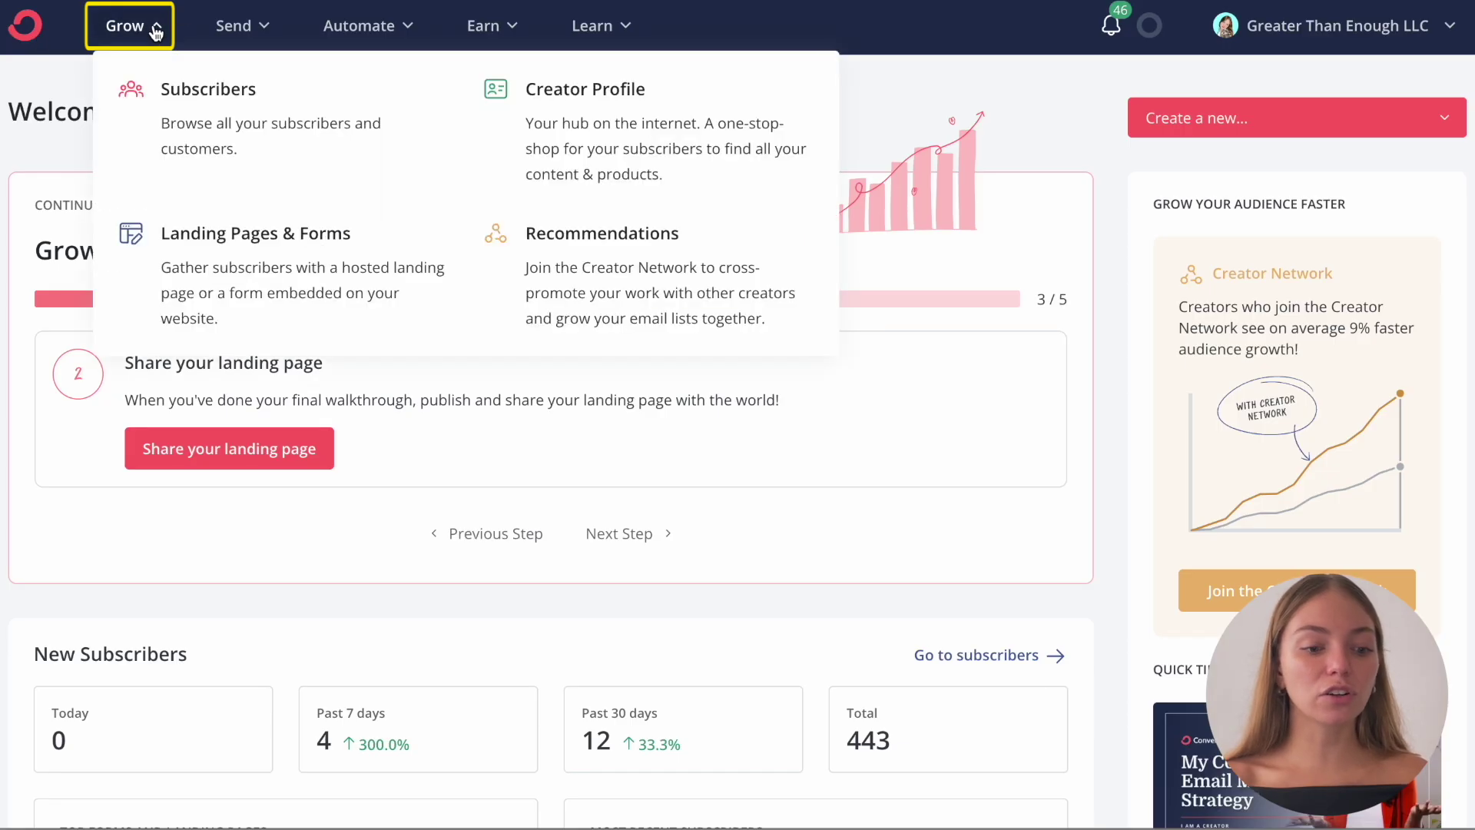
left_click(220, 126)
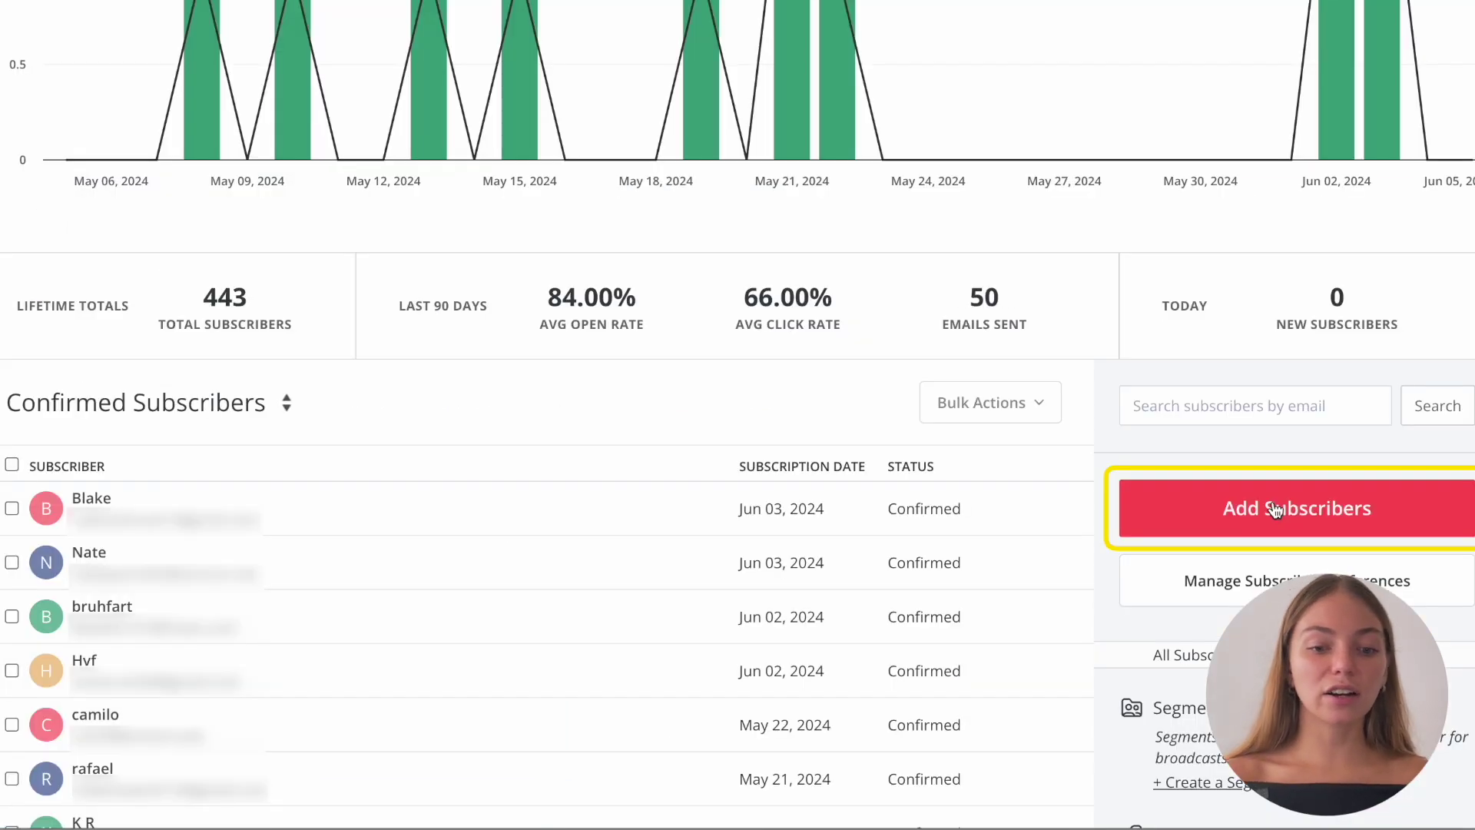
left_click(1276, 509)
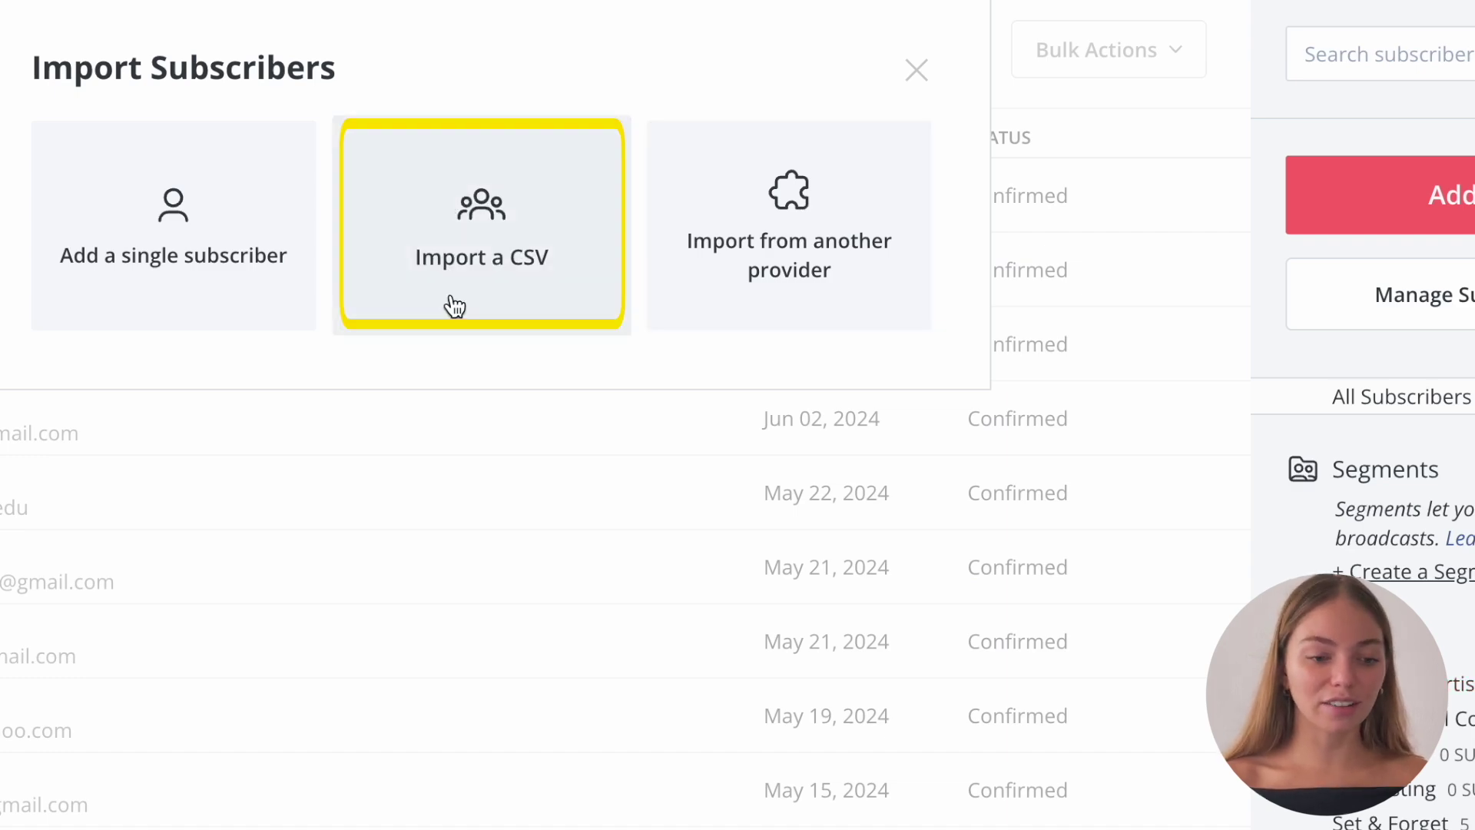
left_click(468, 249)
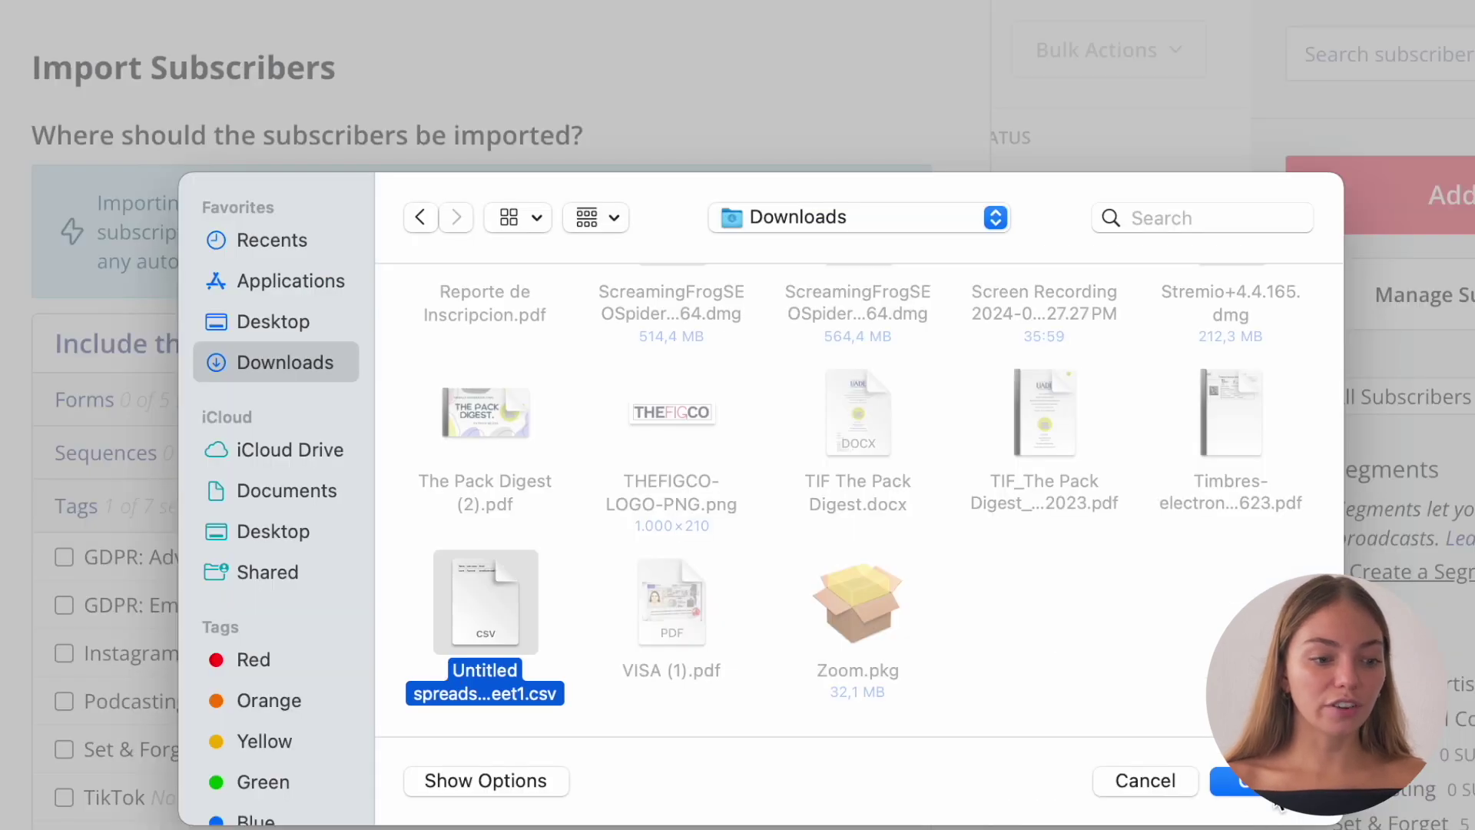
left_click(1244, 781)
Map the CSV's Name column to First name, assign the remaining columns, and import the subscribers
scroll(320, 517, "down", 10)
left_click(320, 517)
left_click(312, 576)
left_click(346, 643)
left_click(295, 585)
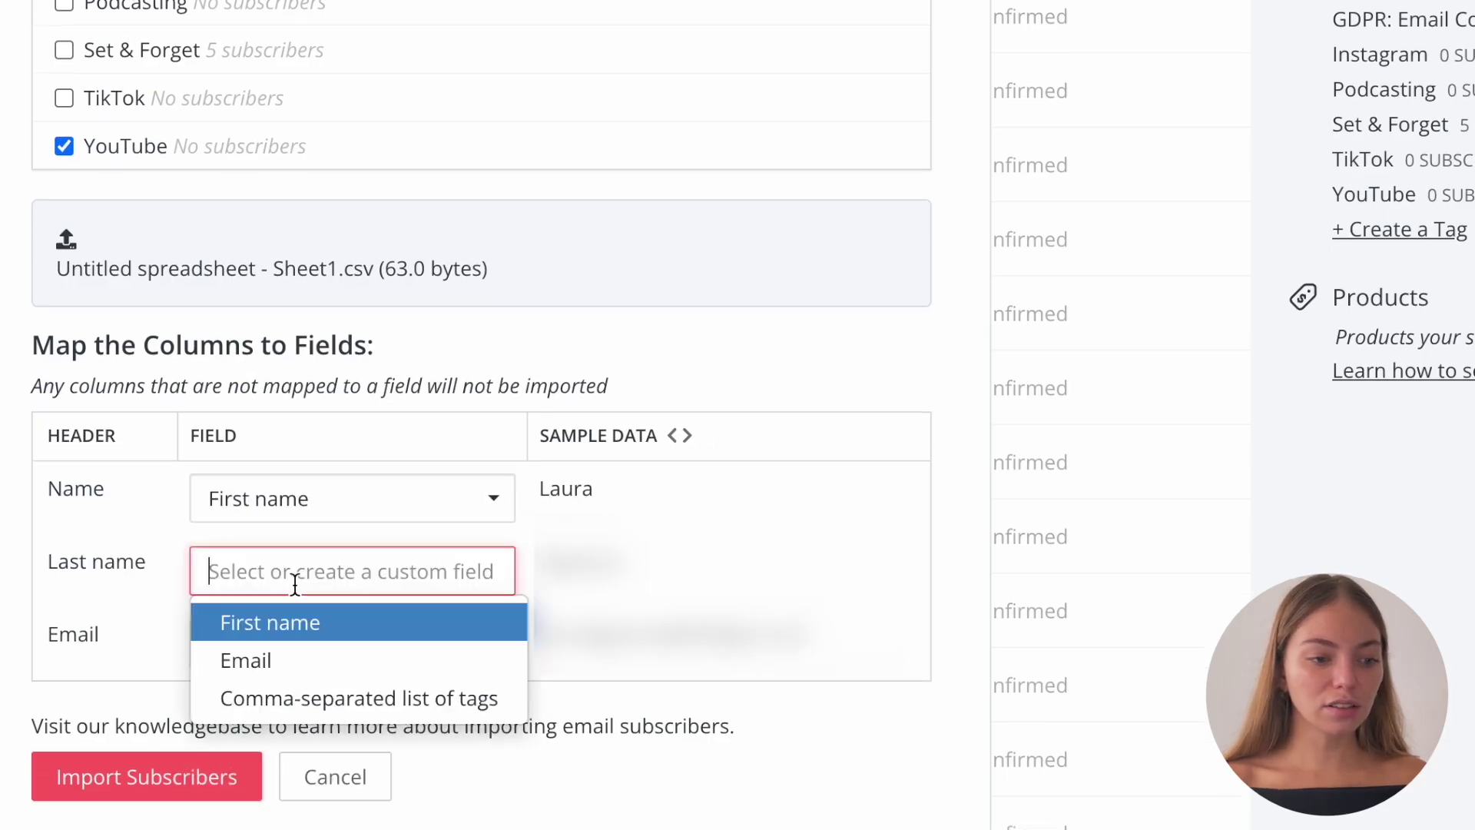
left_click(359, 698)
scroll(338, 669, "down", 2)
left_click(182, 662)
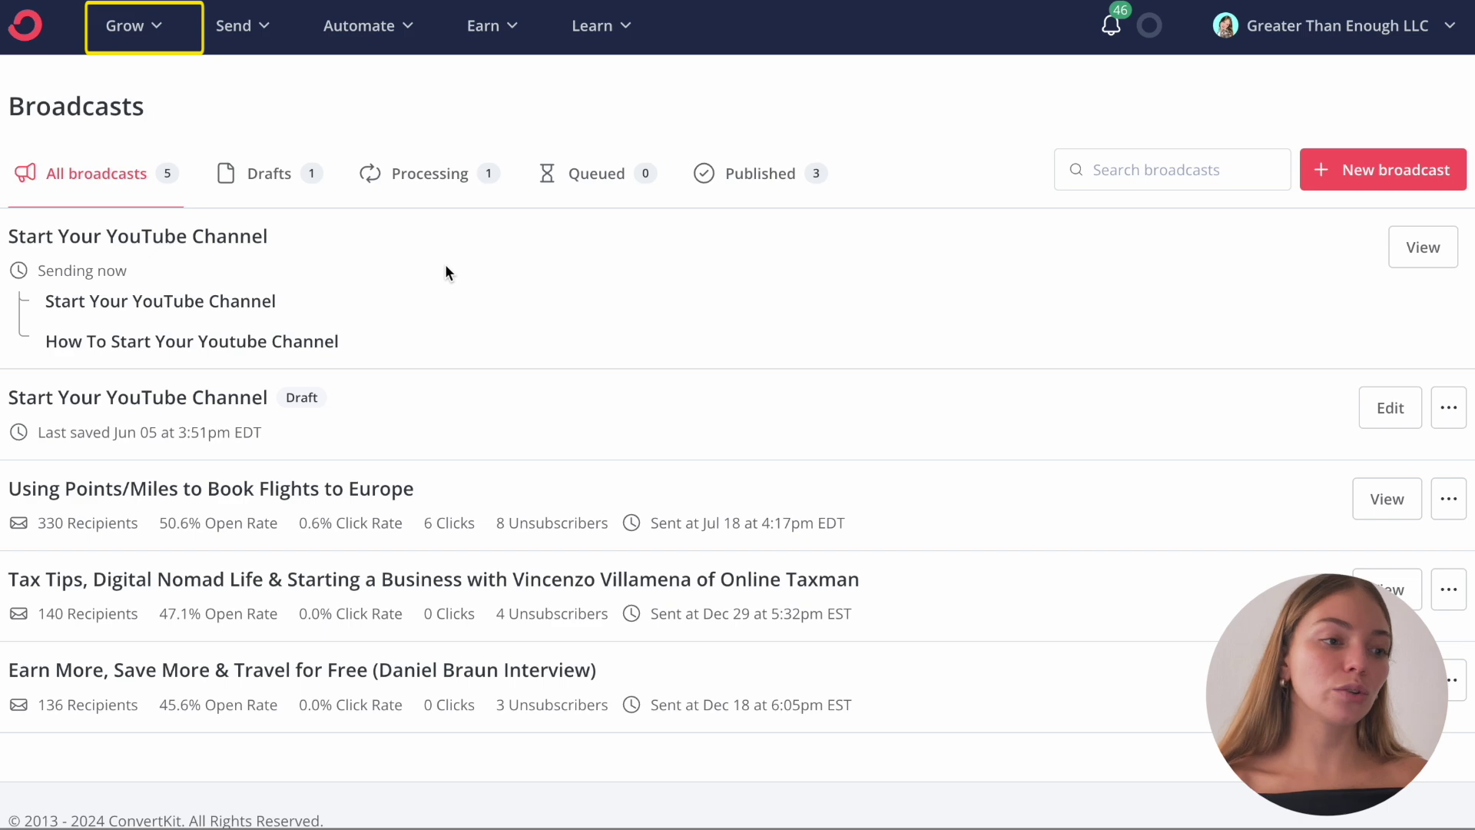
Go to Landing Pages & Forms and start creating a new landing page
left_click(153, 40)
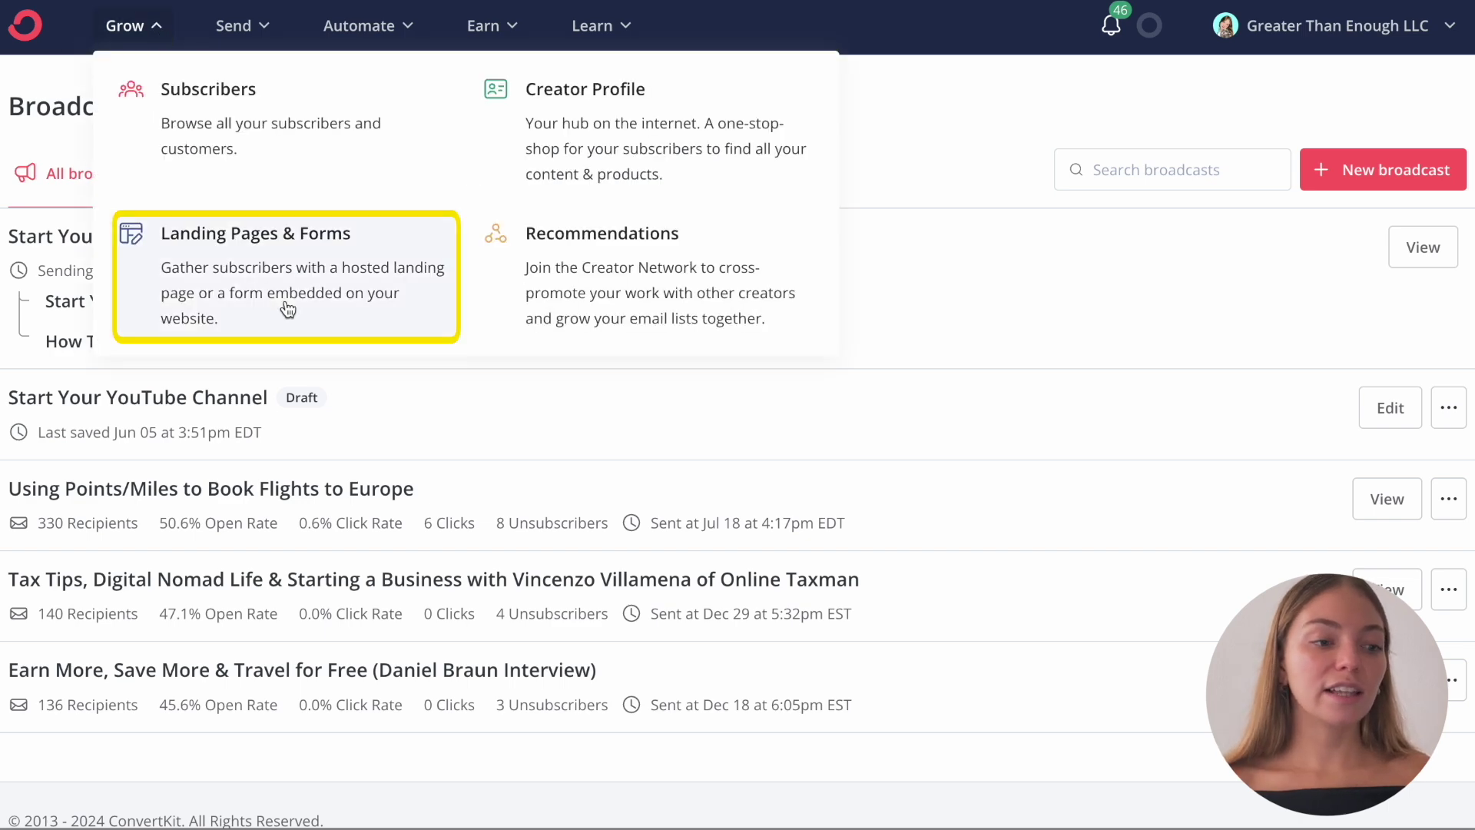
left_click(287, 274)
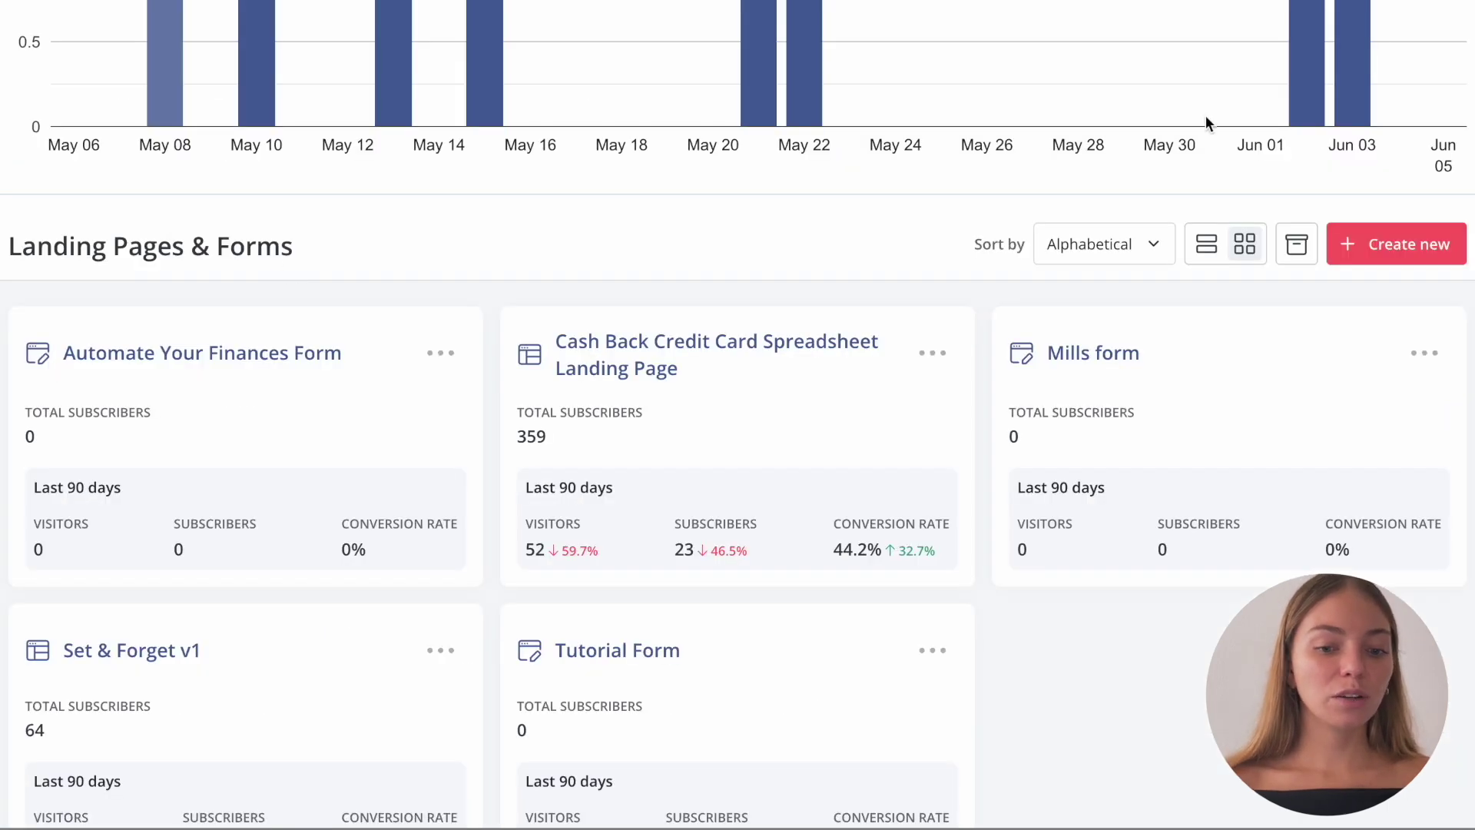
left_click(1385, 247)
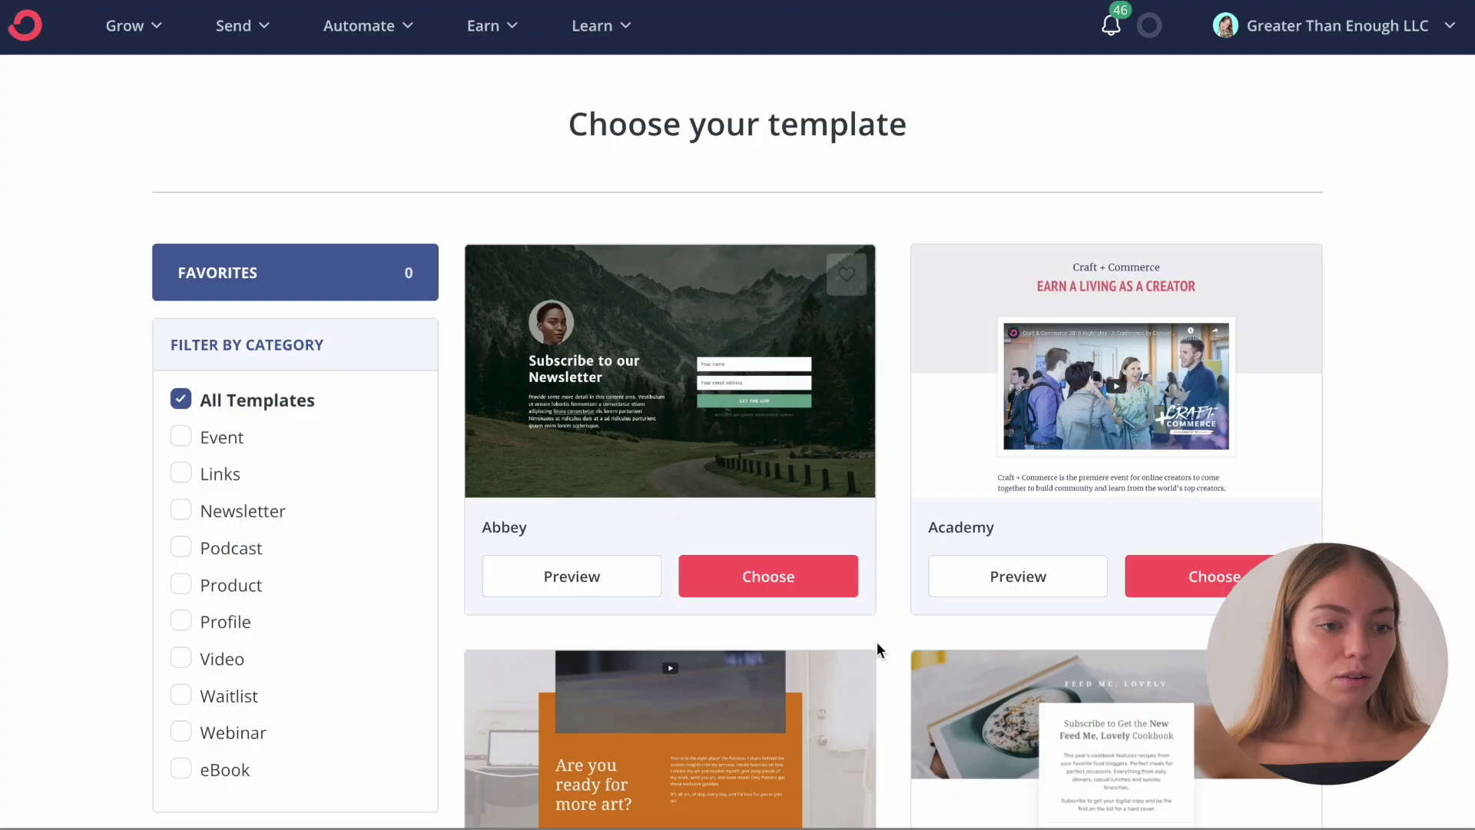
Browse the landing page templates and choose the Archer template
scroll(877, 643, "down", 12)
scroll(878, 642, "down", 20)
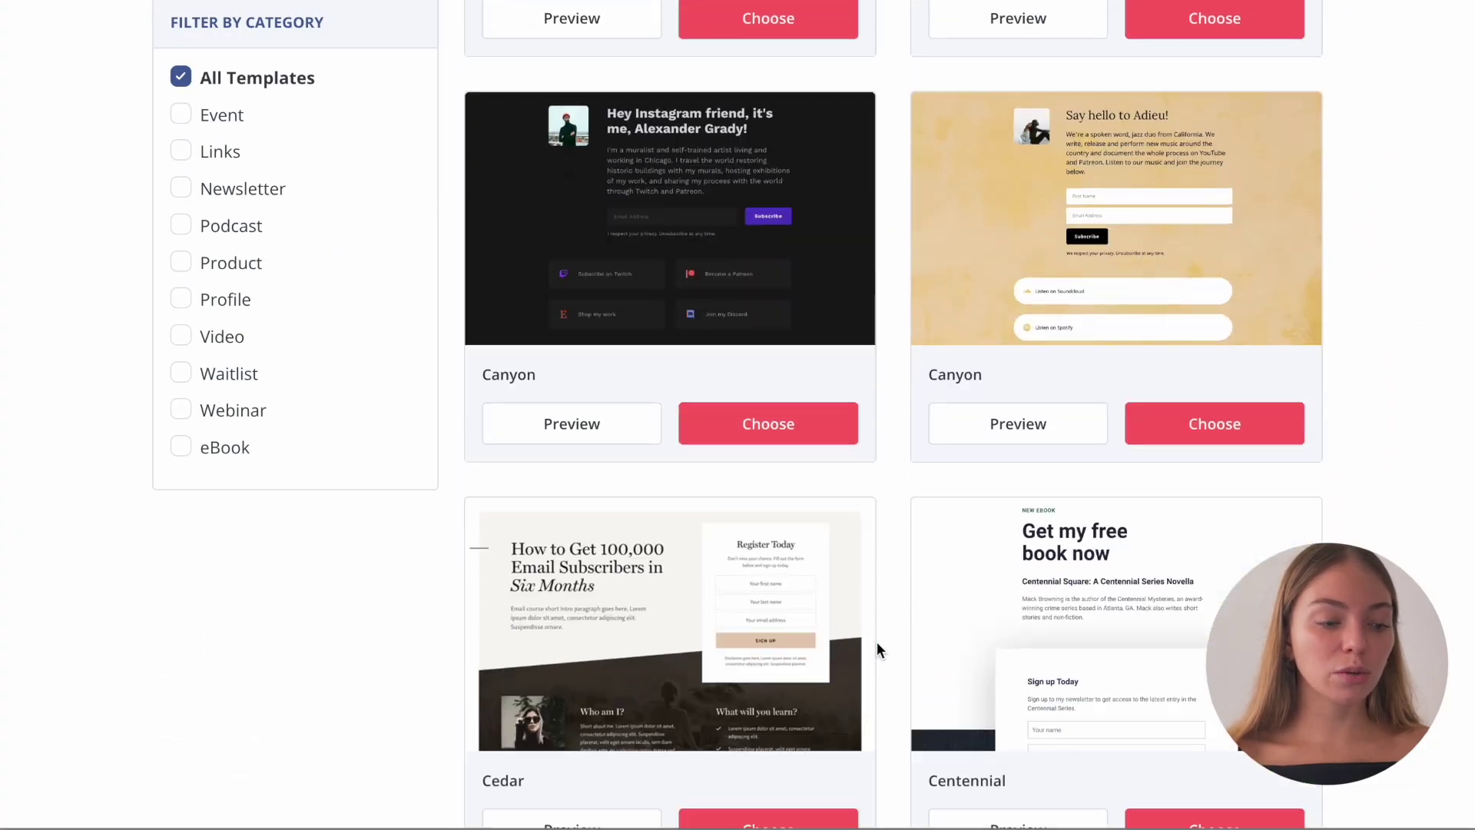
scroll(878, 642, "up", 20)
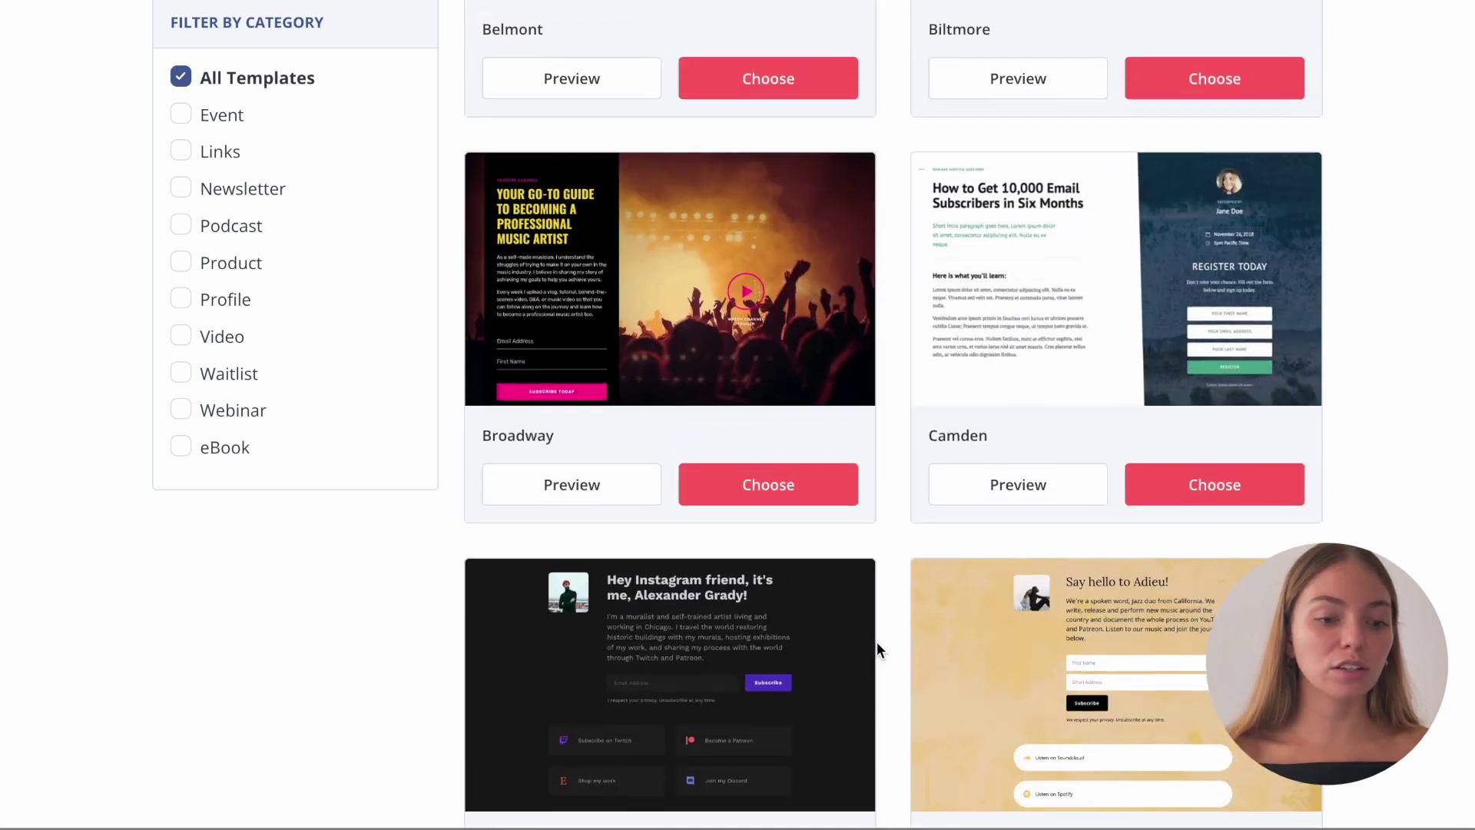
scroll(877, 642, "up", 8)
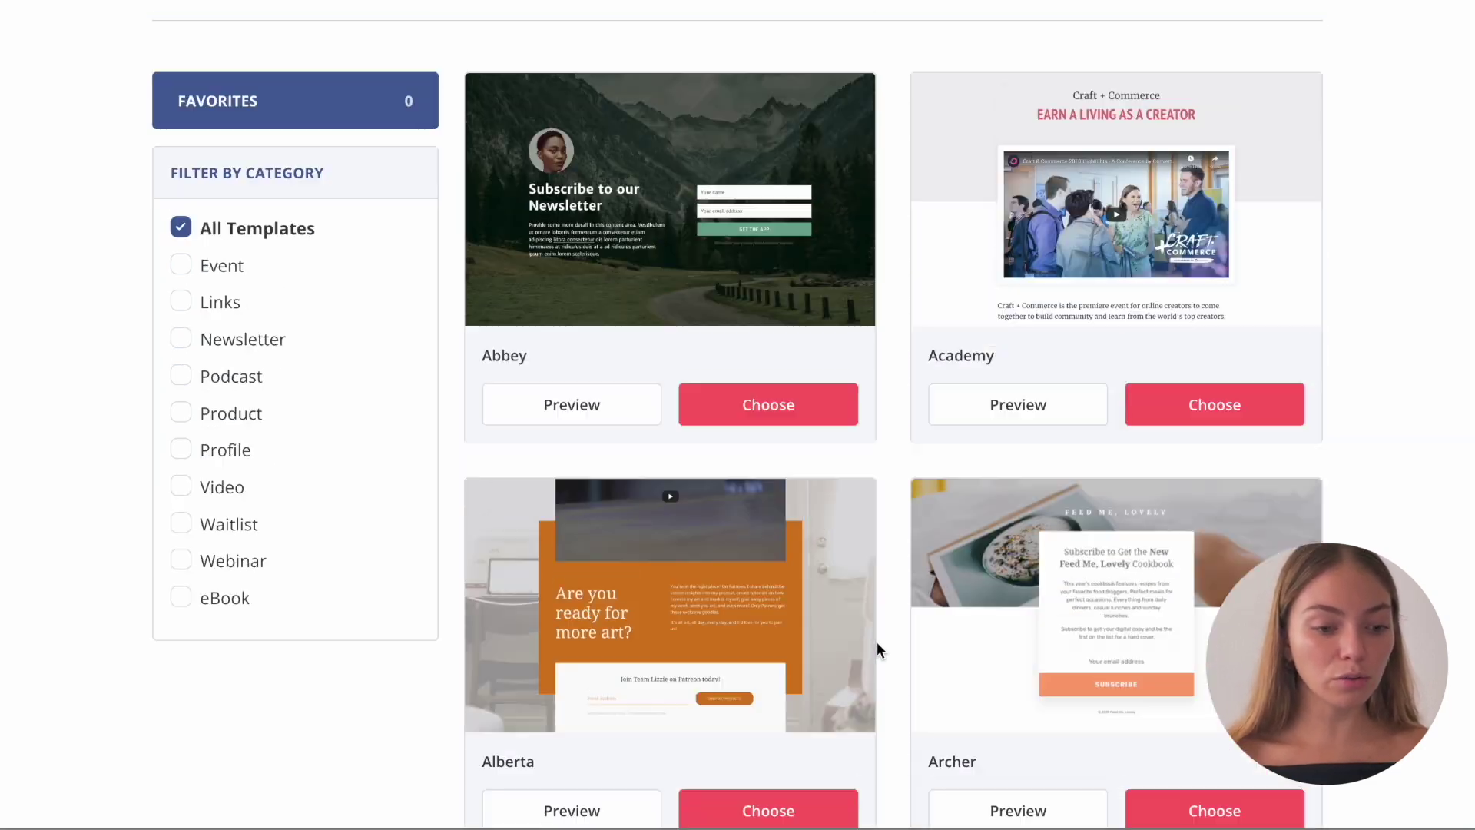
scroll(247, 517, "down", 1)
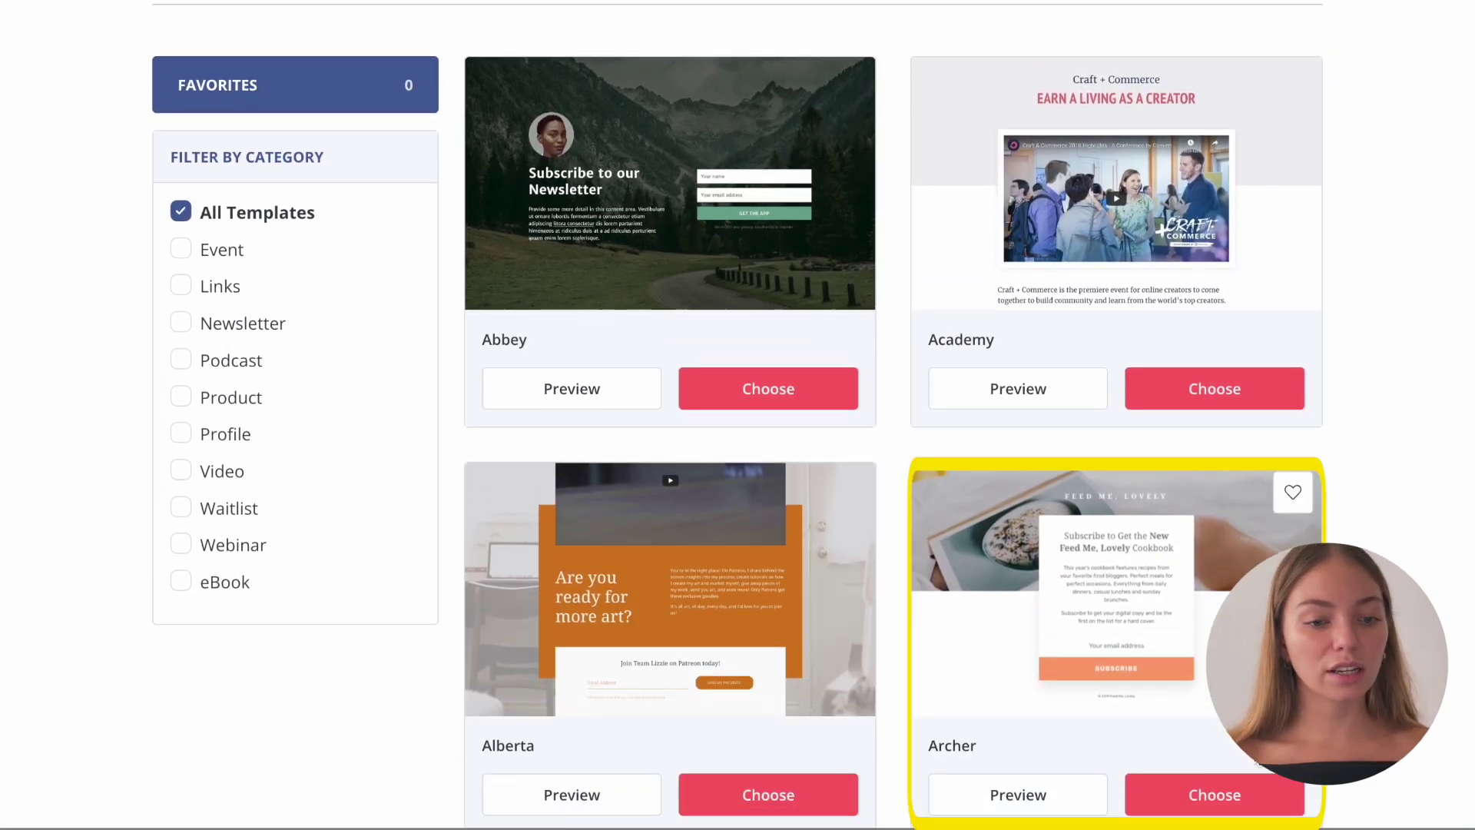
left_click(1214, 794)
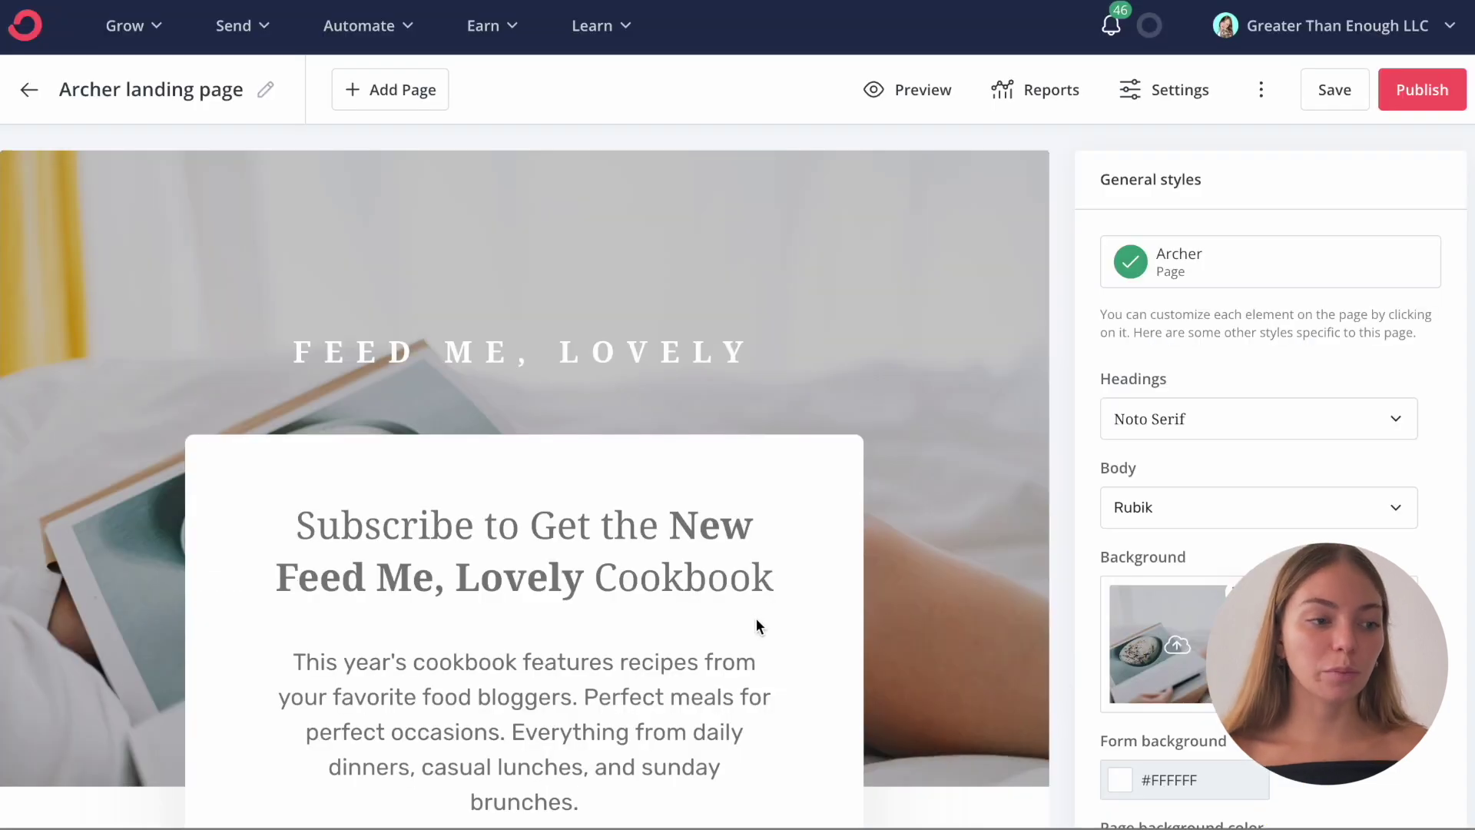
Name the landing page "Starting a YouTube Channel" and replace the "Feed Me, Lovely" preheader with "Get Our Free YouTube Course"
left_click(234, 92)
triple_click(238, 94)
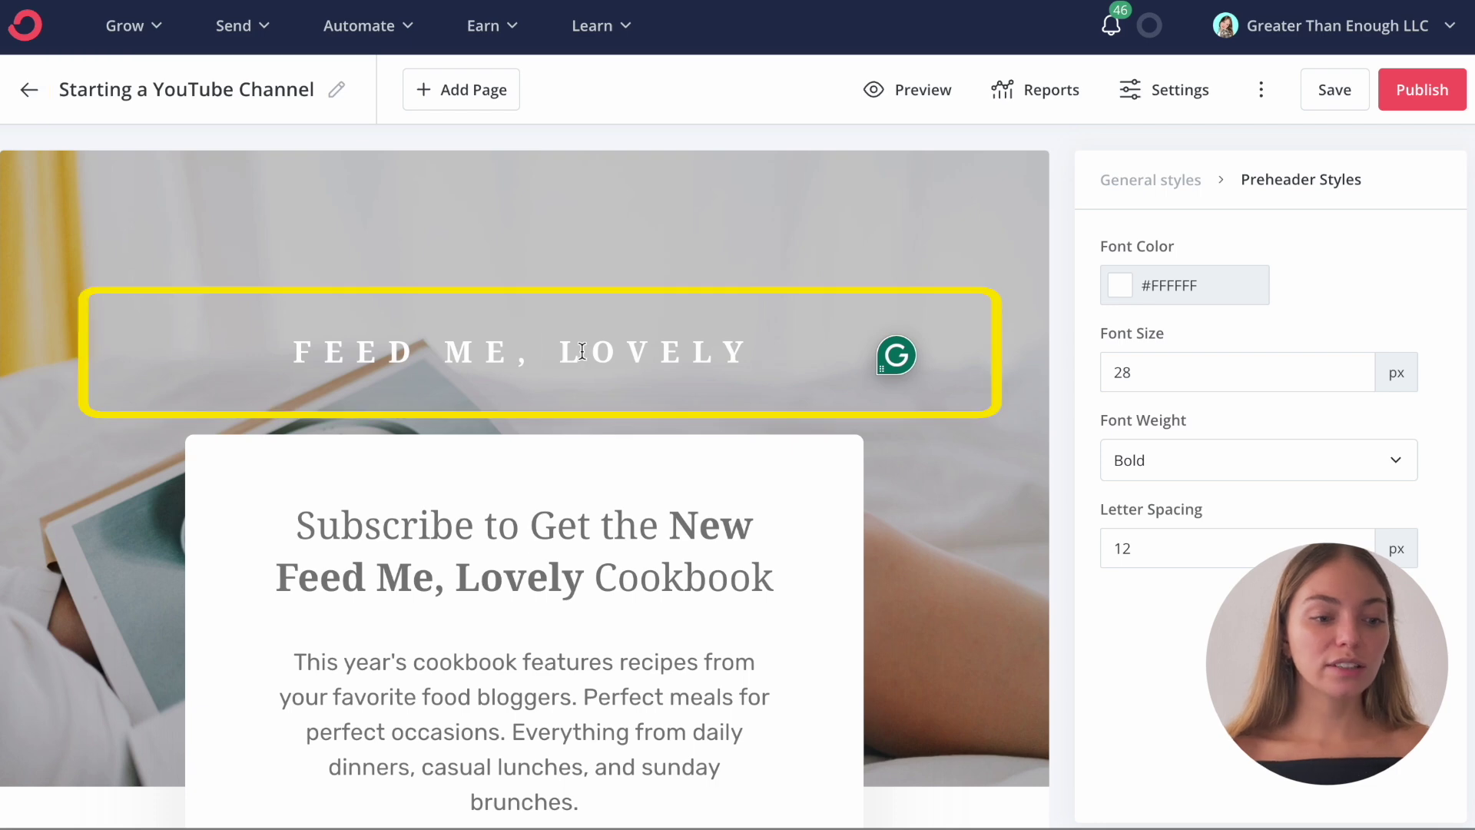
triple_click(581, 352)
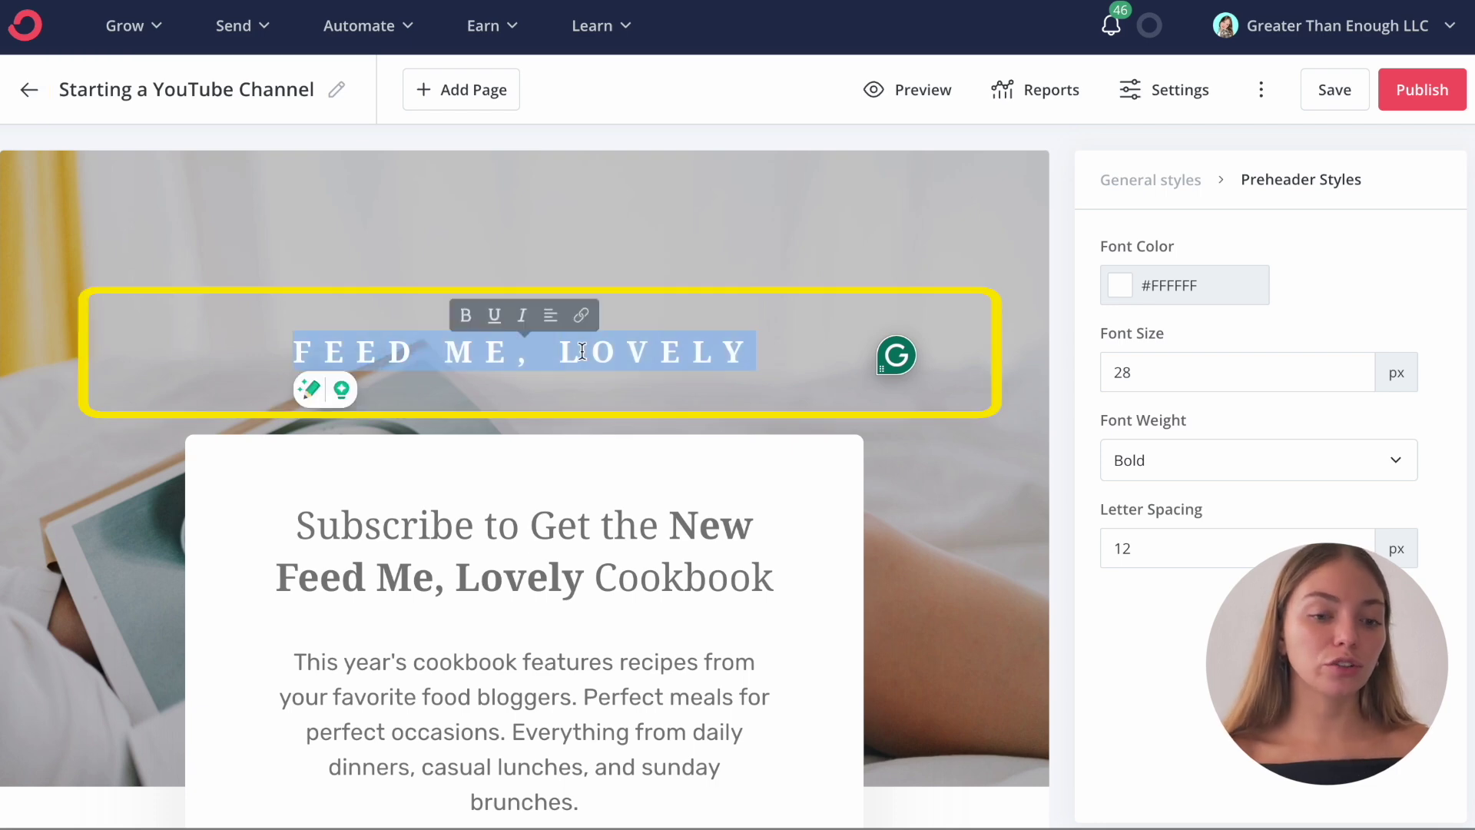
type("Get Our Free YouTube Course")
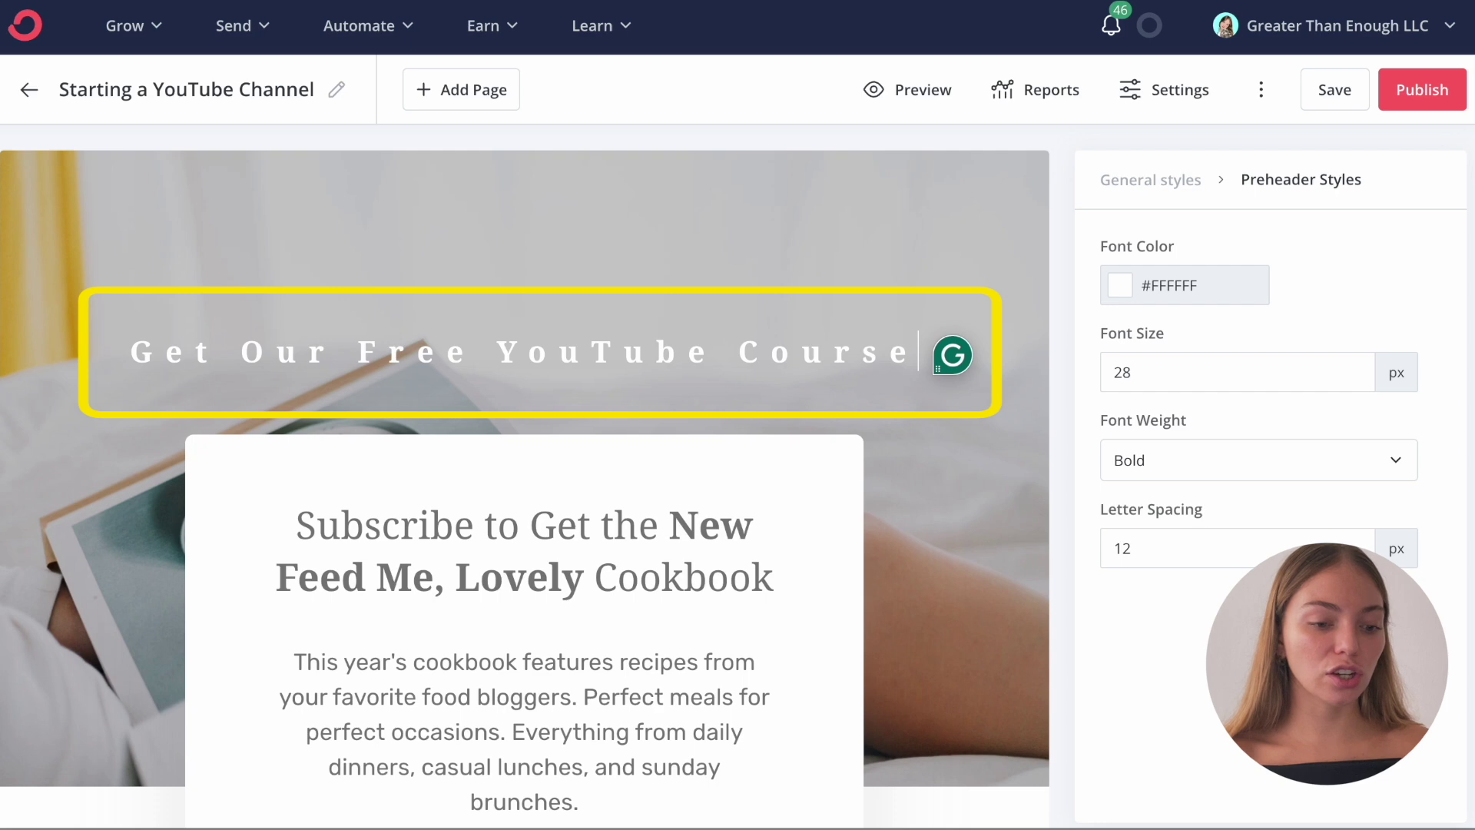
Set the preheader's font color to #FD0D4C
left_click(1145, 295)
type("fd0d4c")
left_click(1184, 188)
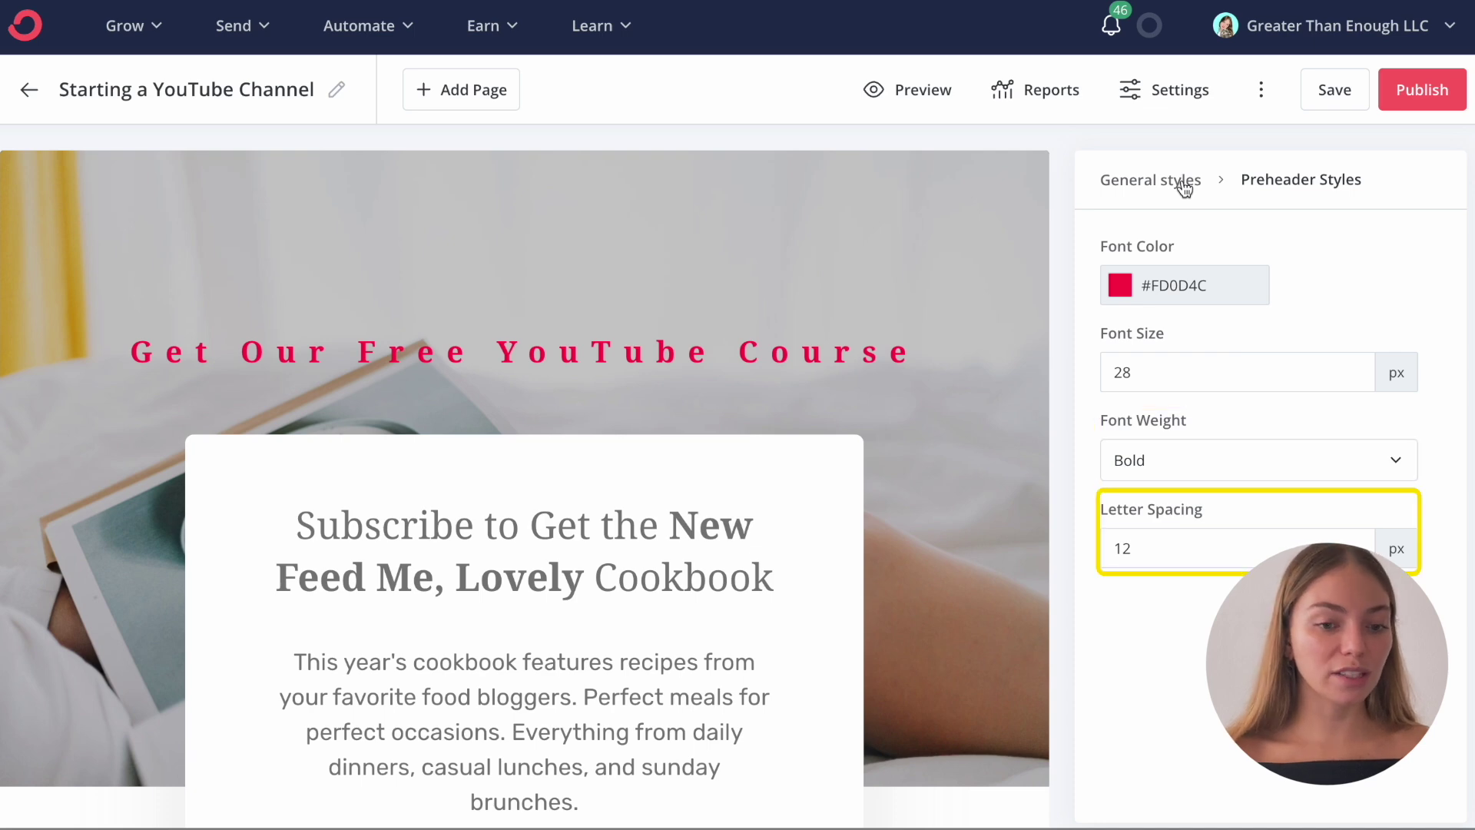
Replace the page's background image with the recently uploaded "Make Money with 0 subscribers 2023" thumbnail
left_click(1182, 184)
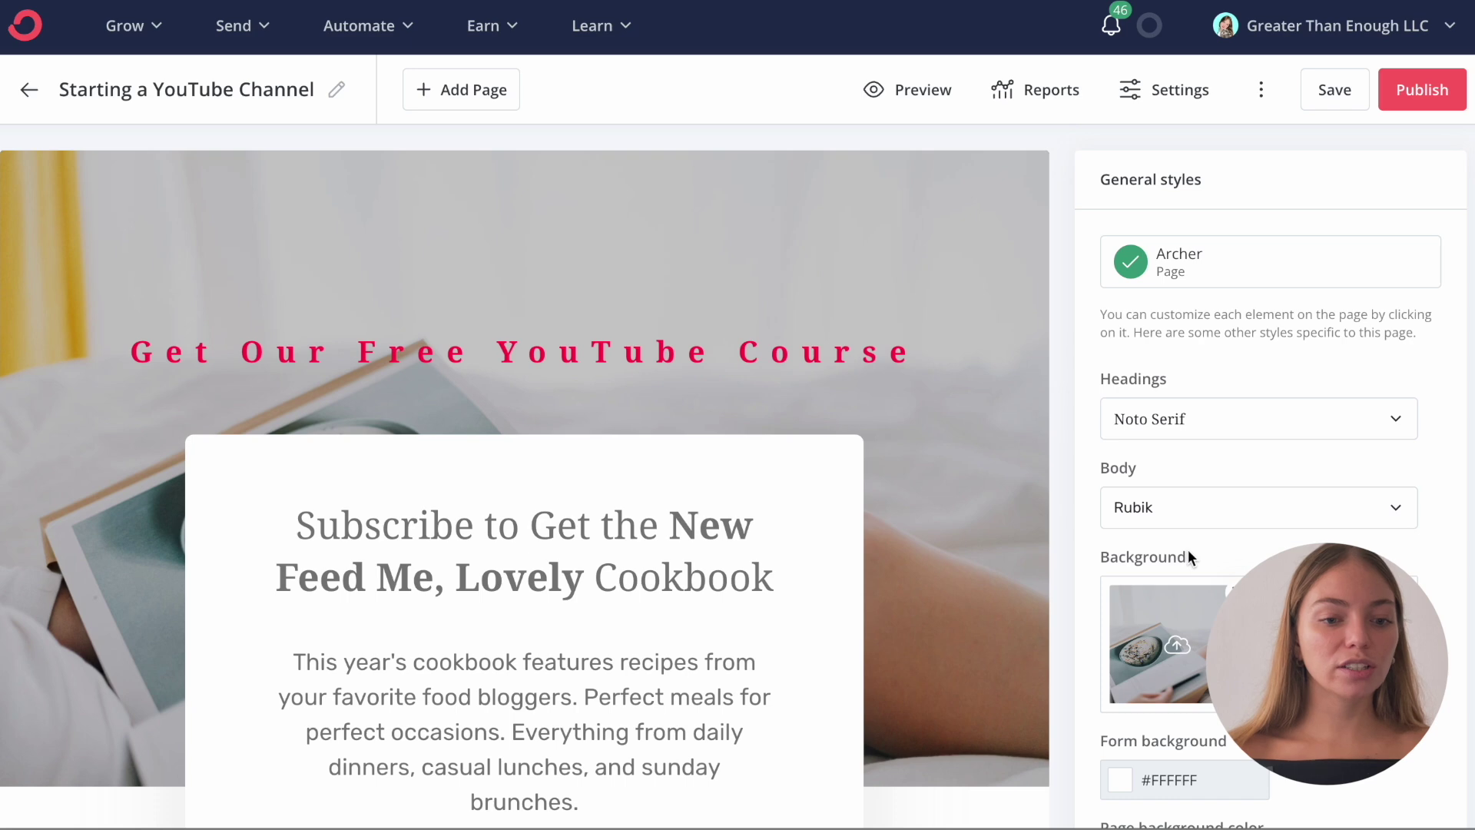
scroll(1209, 533, "down", 2)
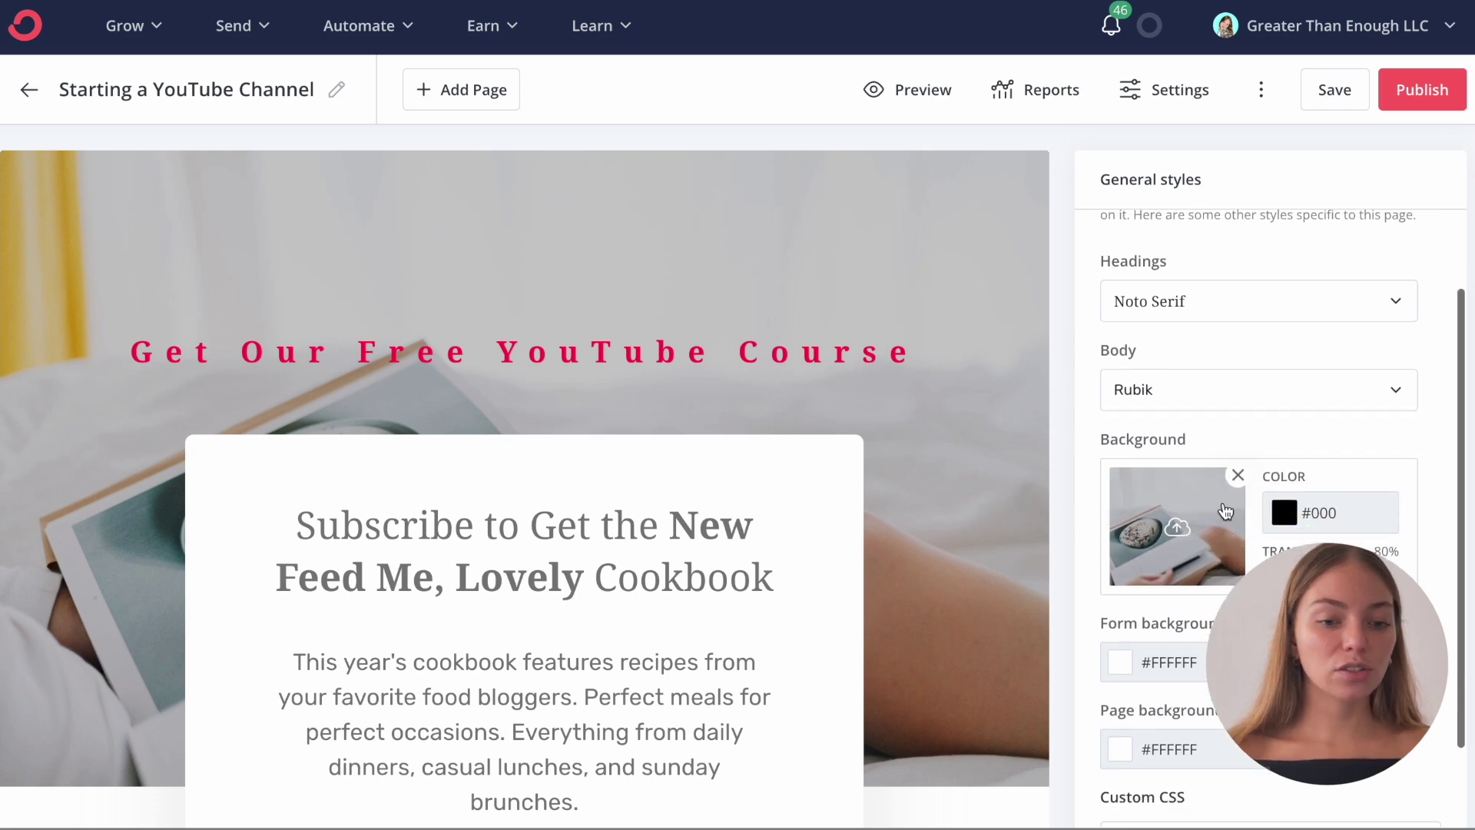
left_click(1236, 476)
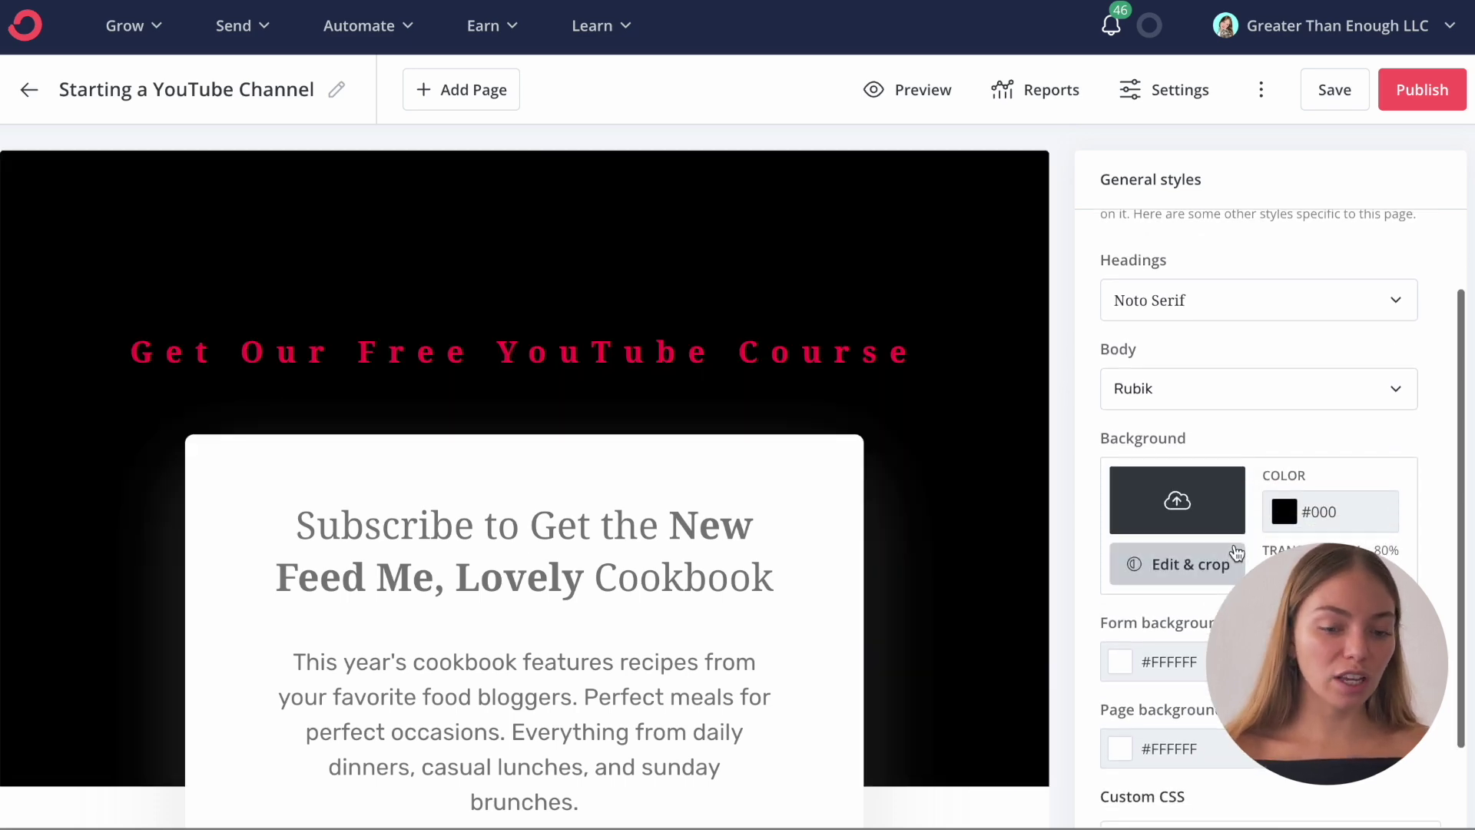
scroll(1198, 553, "down", 1)
left_click(1179, 443)
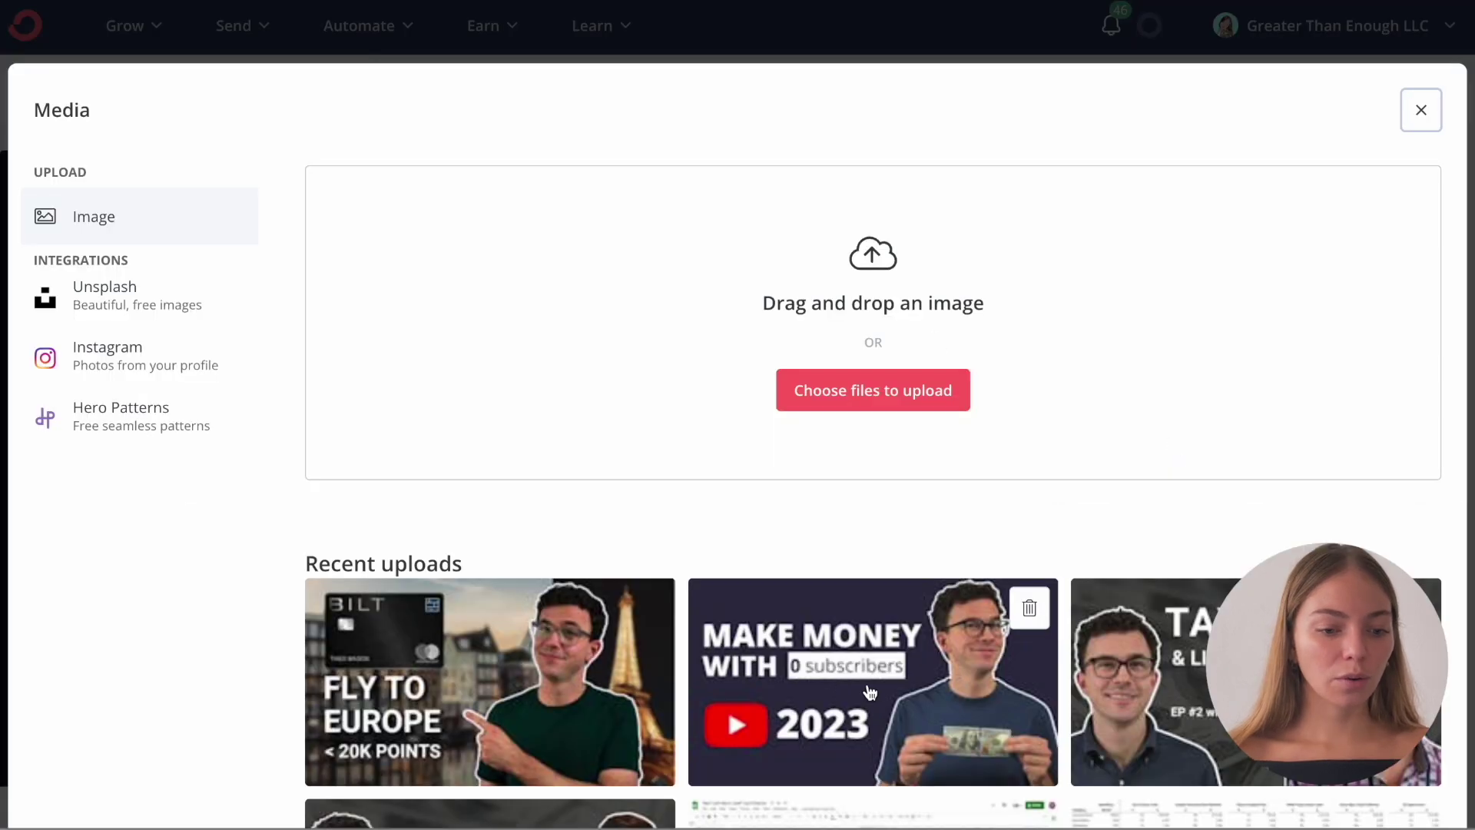
left_click(838, 687)
Reduce the background image's transparency setting to about 34%
scroll(827, 530, "down", 1)
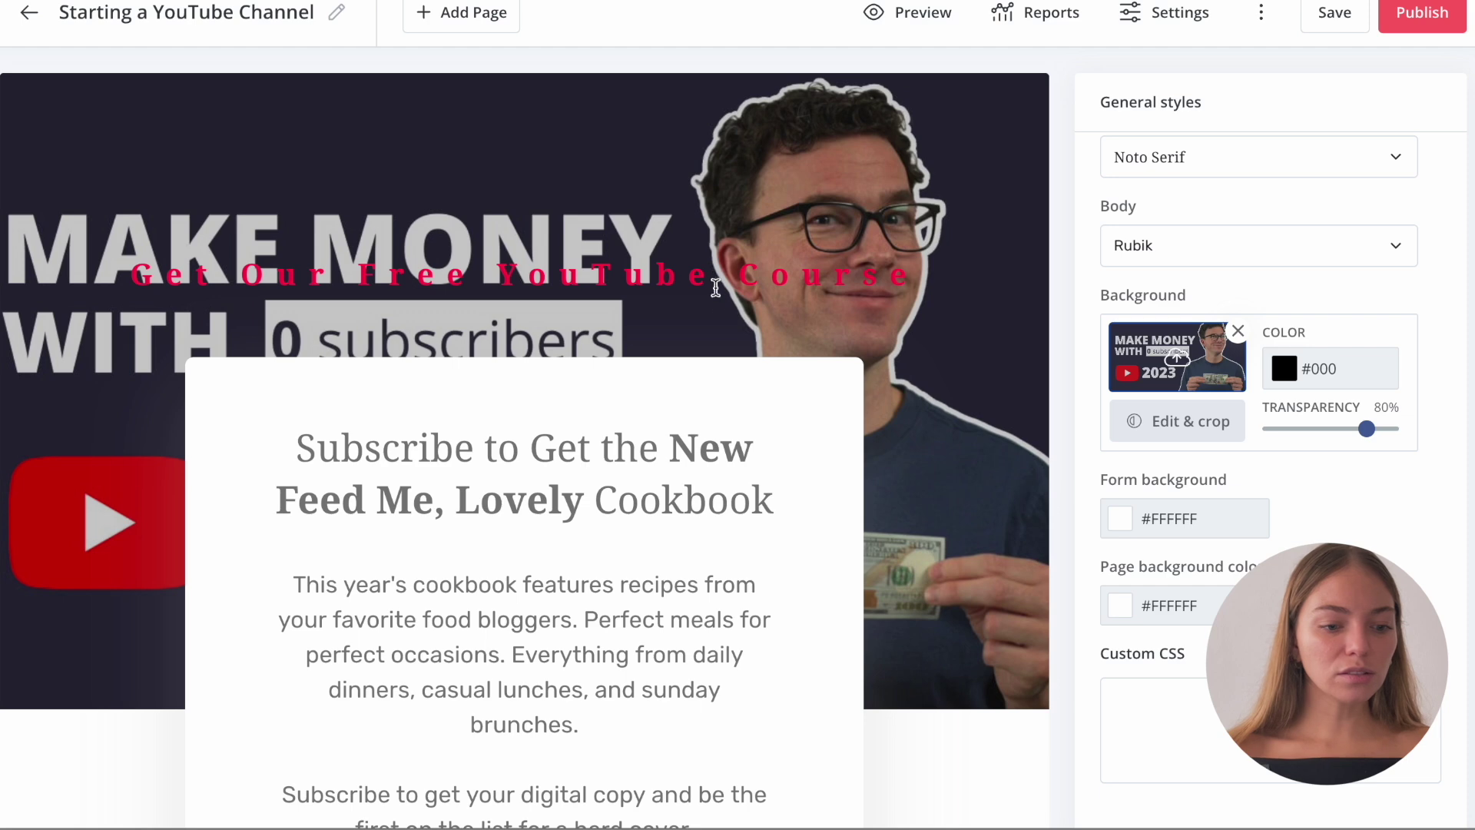
left_click_drag(1367, 428, 1315, 436)
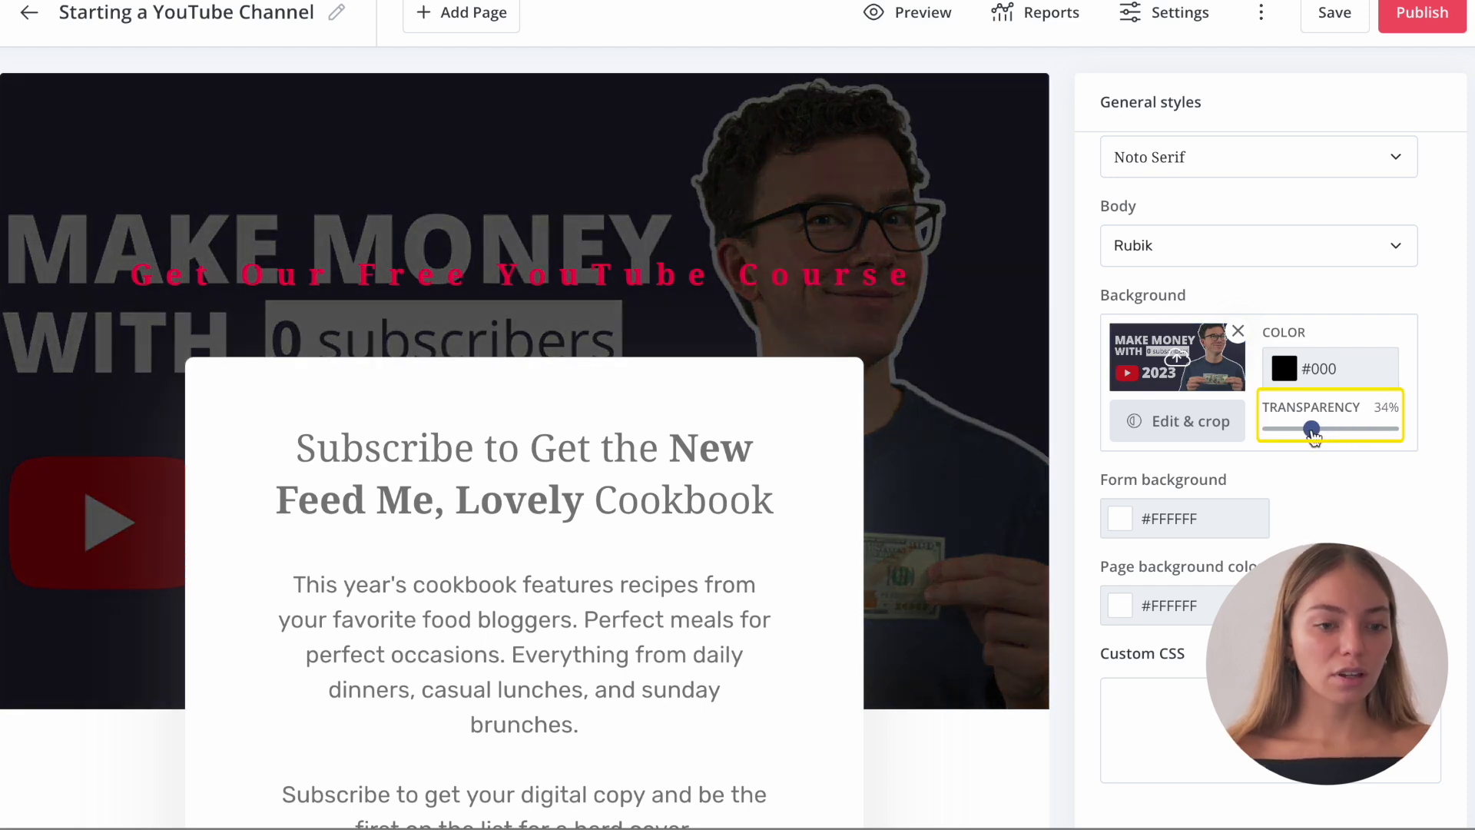
left_click_drag(1313, 434, 1310, 436)
Change the Subscribe button's background color from orange to a bright red
triple_click(538, 474)
scroll(523, 414, "down", 5)
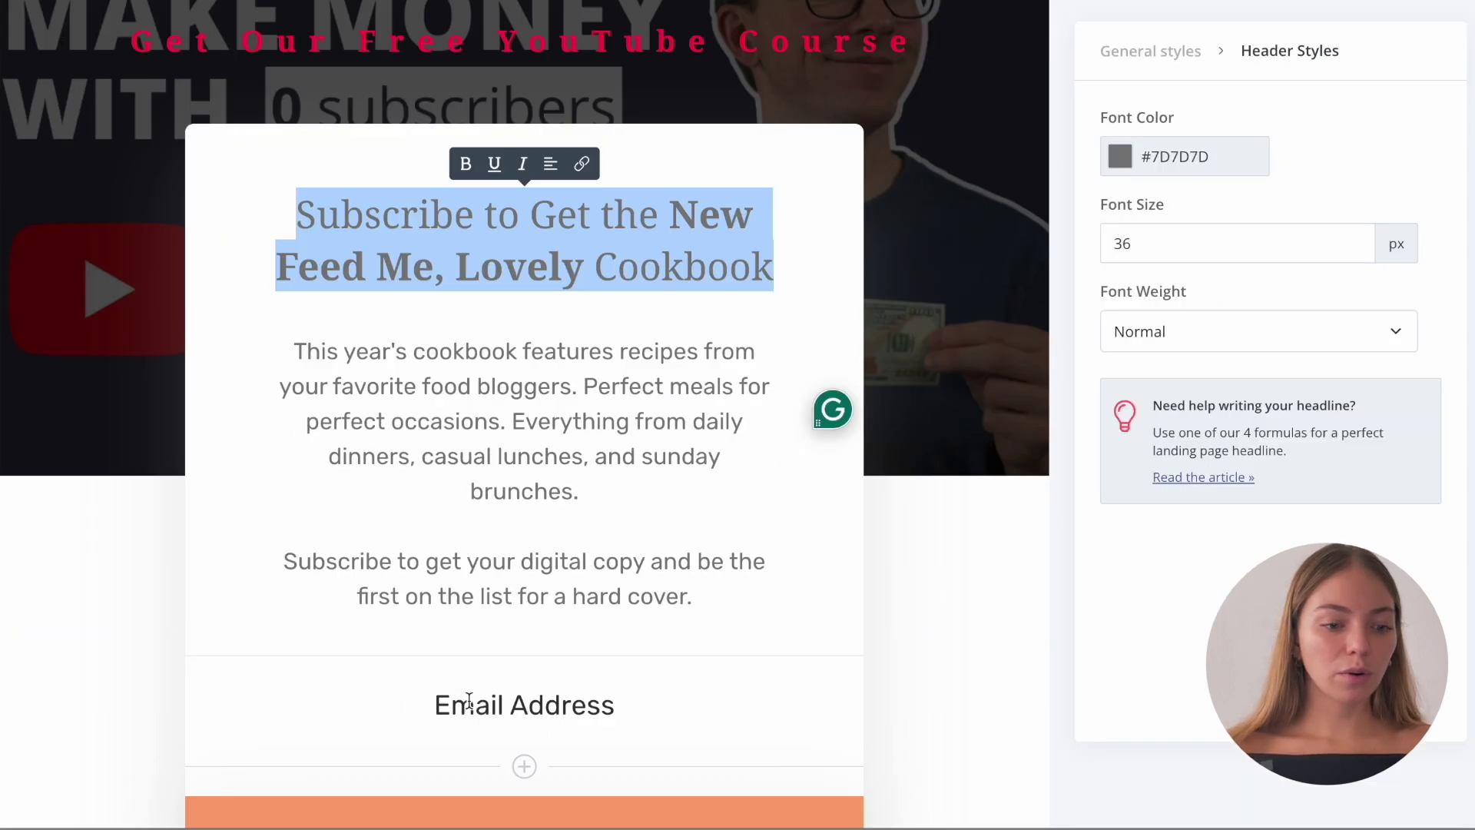
left_click(612, 722)
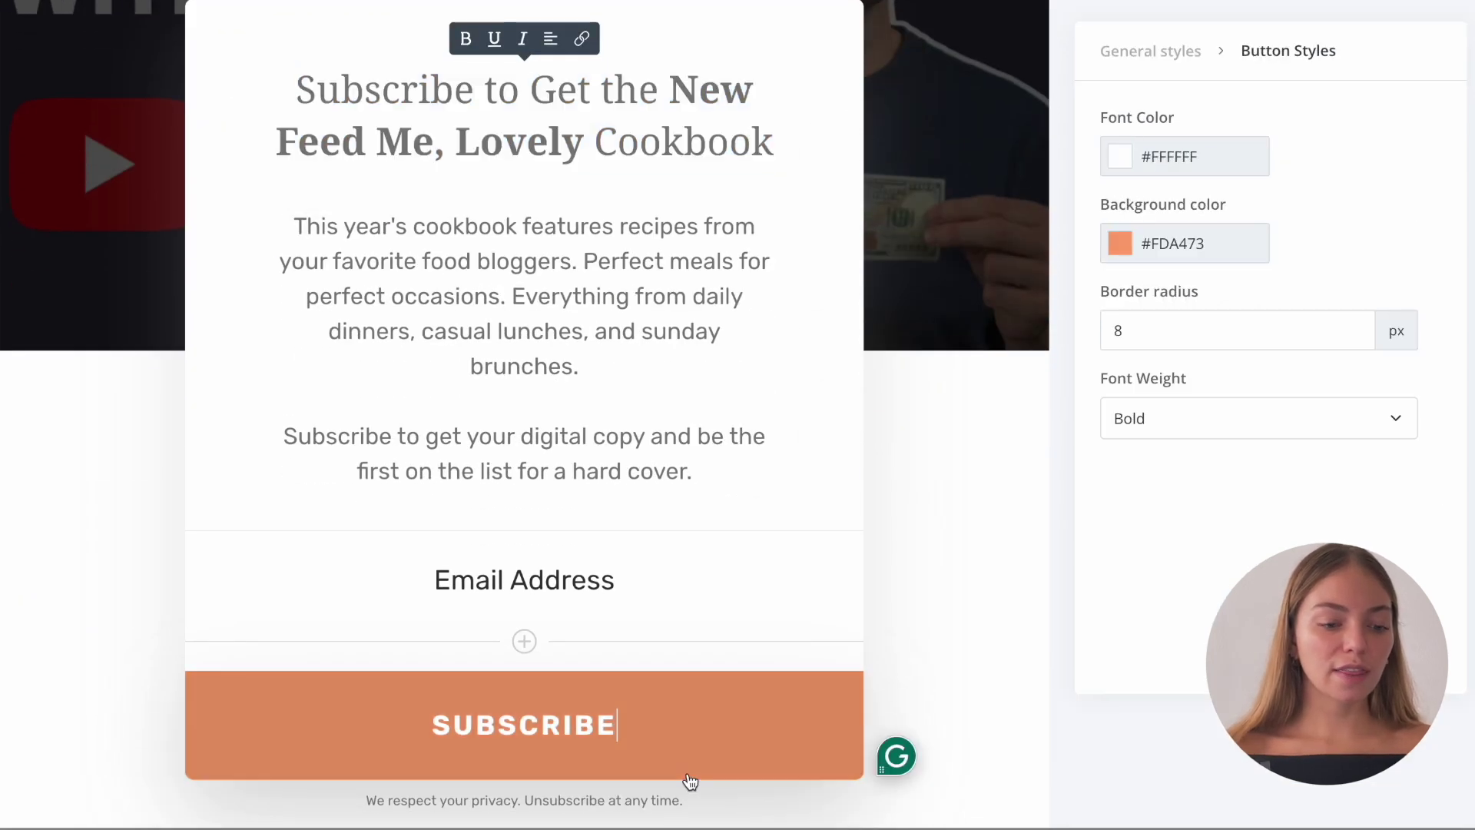
left_click(1178, 247)
left_click(1270, 289)
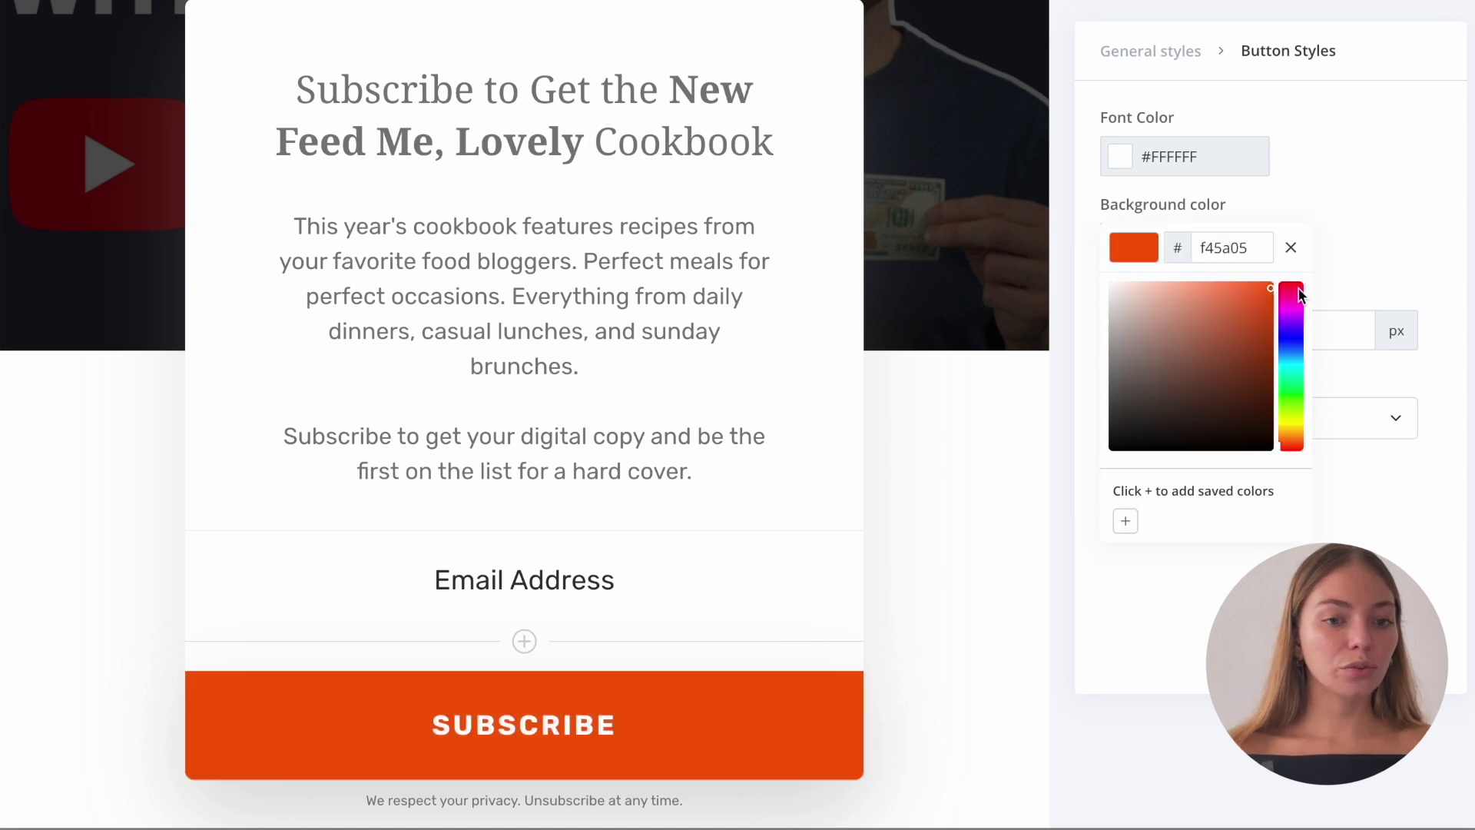
left_click(1298, 292)
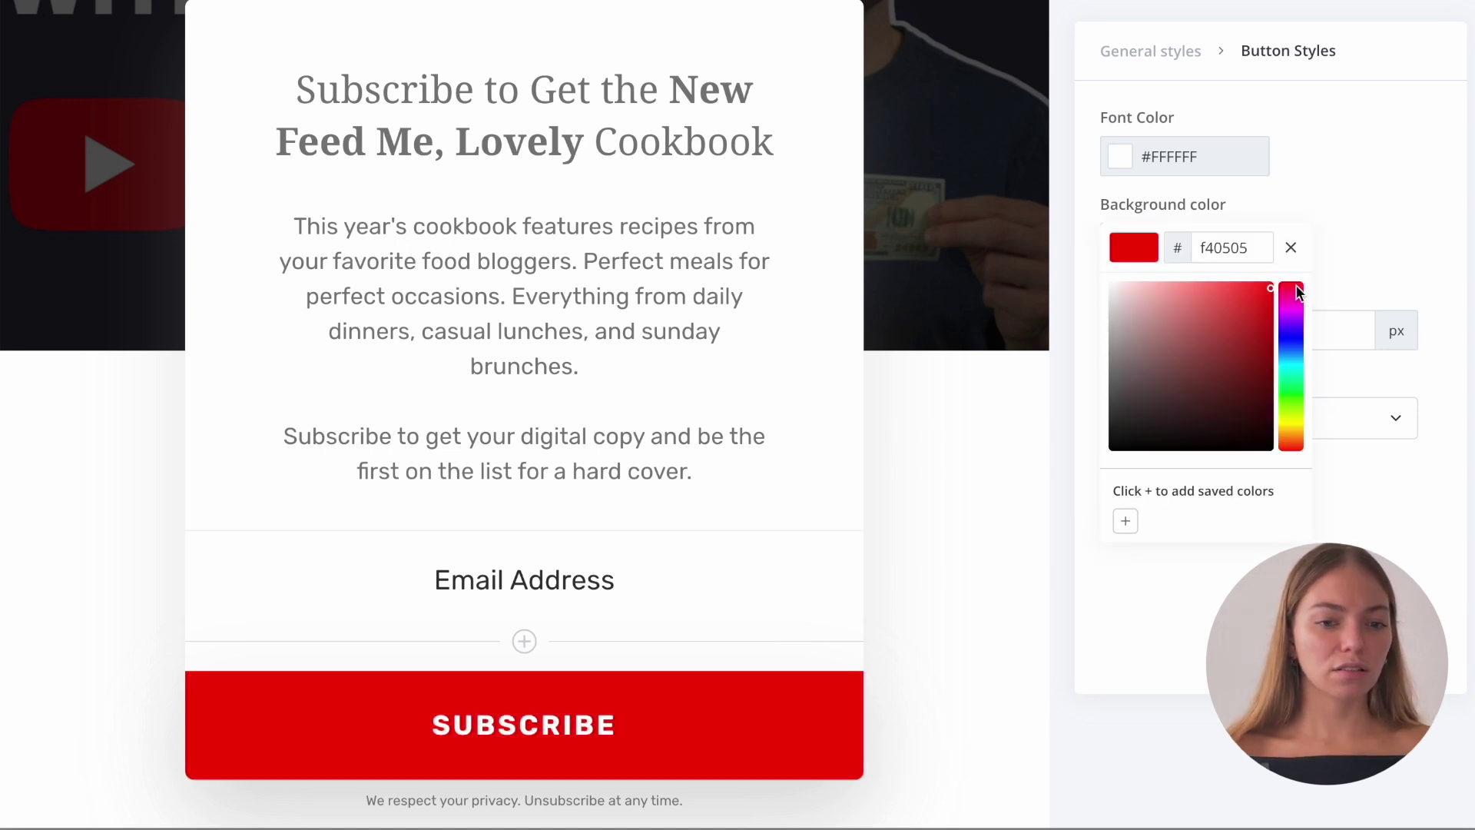
left_click(1273, 289)
Replace the headline with "Subscribe to Get the Free Course and Start Your YouTube Channel Now" and rewrite the description for the free course
left_click_drag(772, 150, 313, 94)
type("ubscribe to Get the Free Course and Start Your YouTube Channel Now")
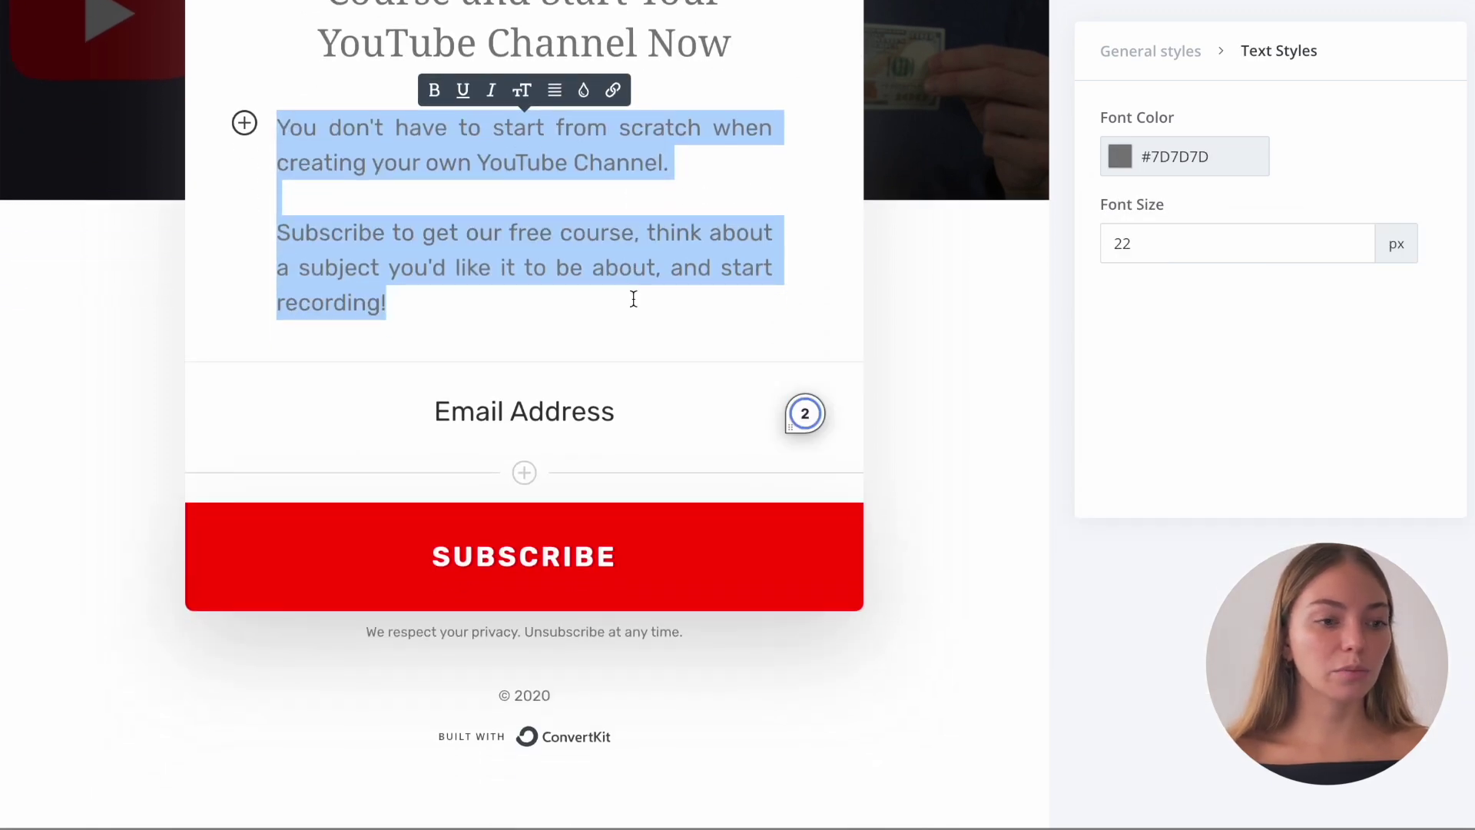
Add a First Name custom field, place it above Email Address, and open the footer's copyright text for editing
left_click(525, 474)
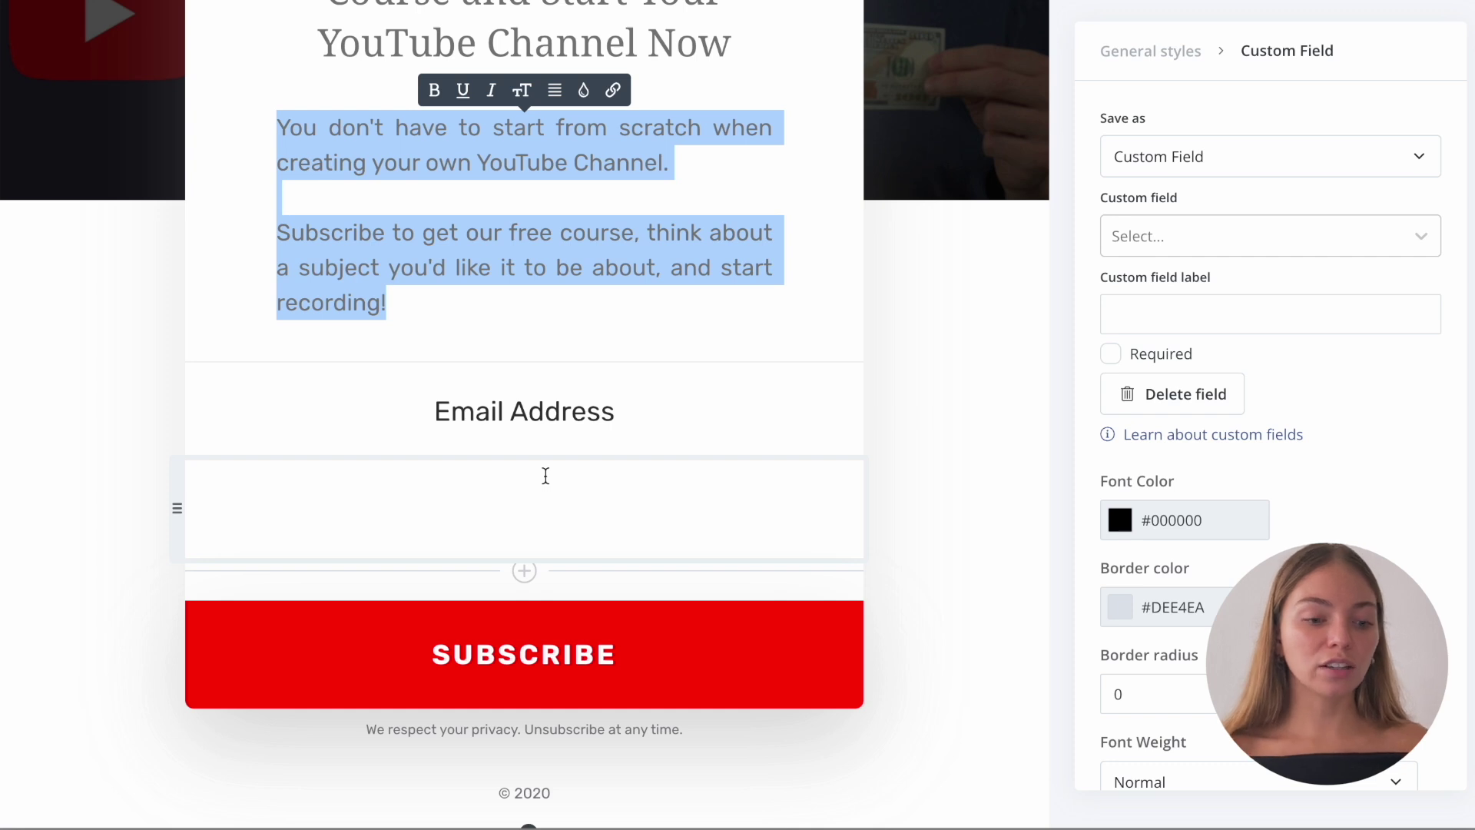
left_click(1199, 229)
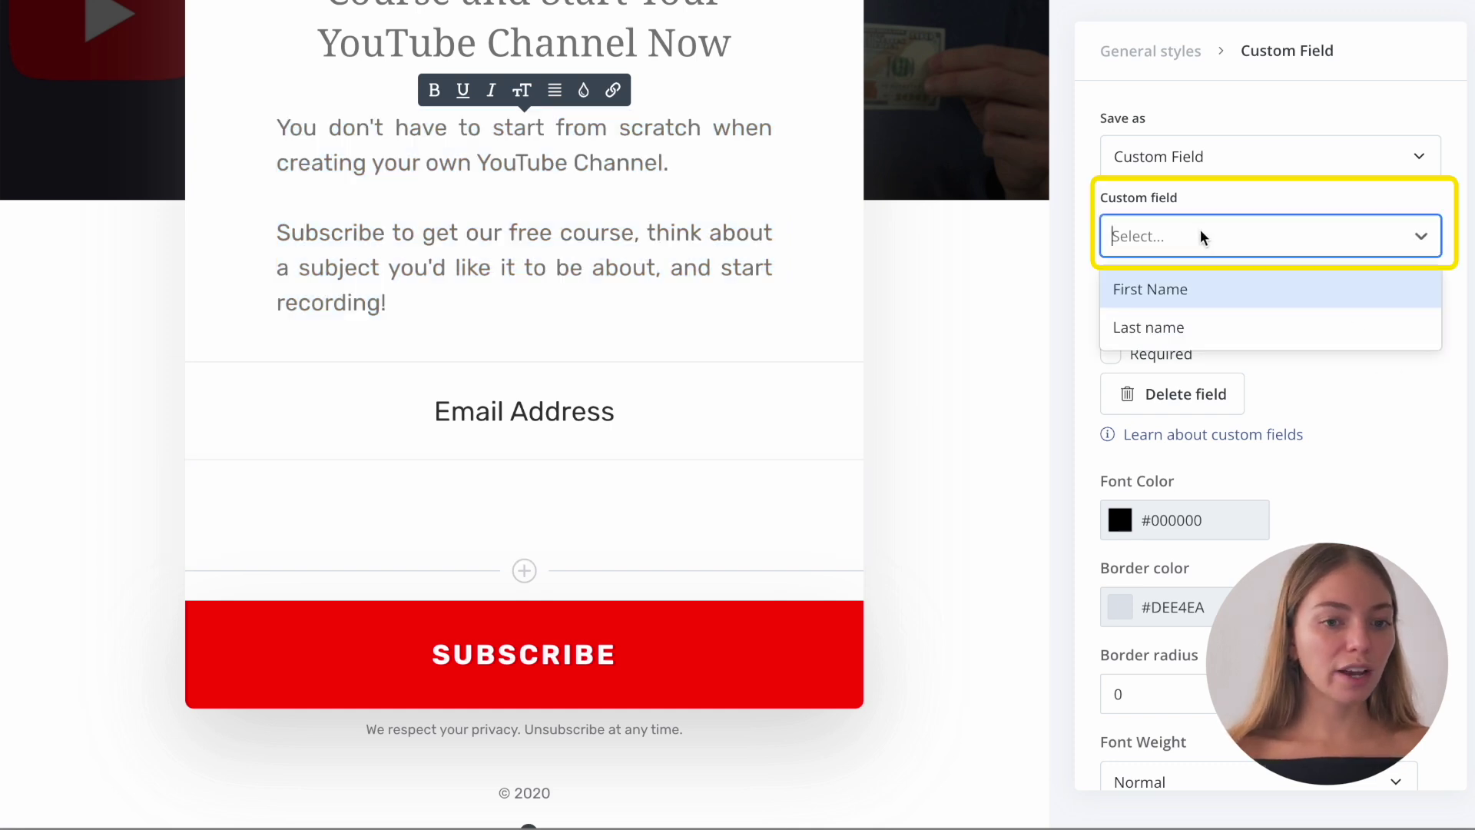
left_click(1149, 292)
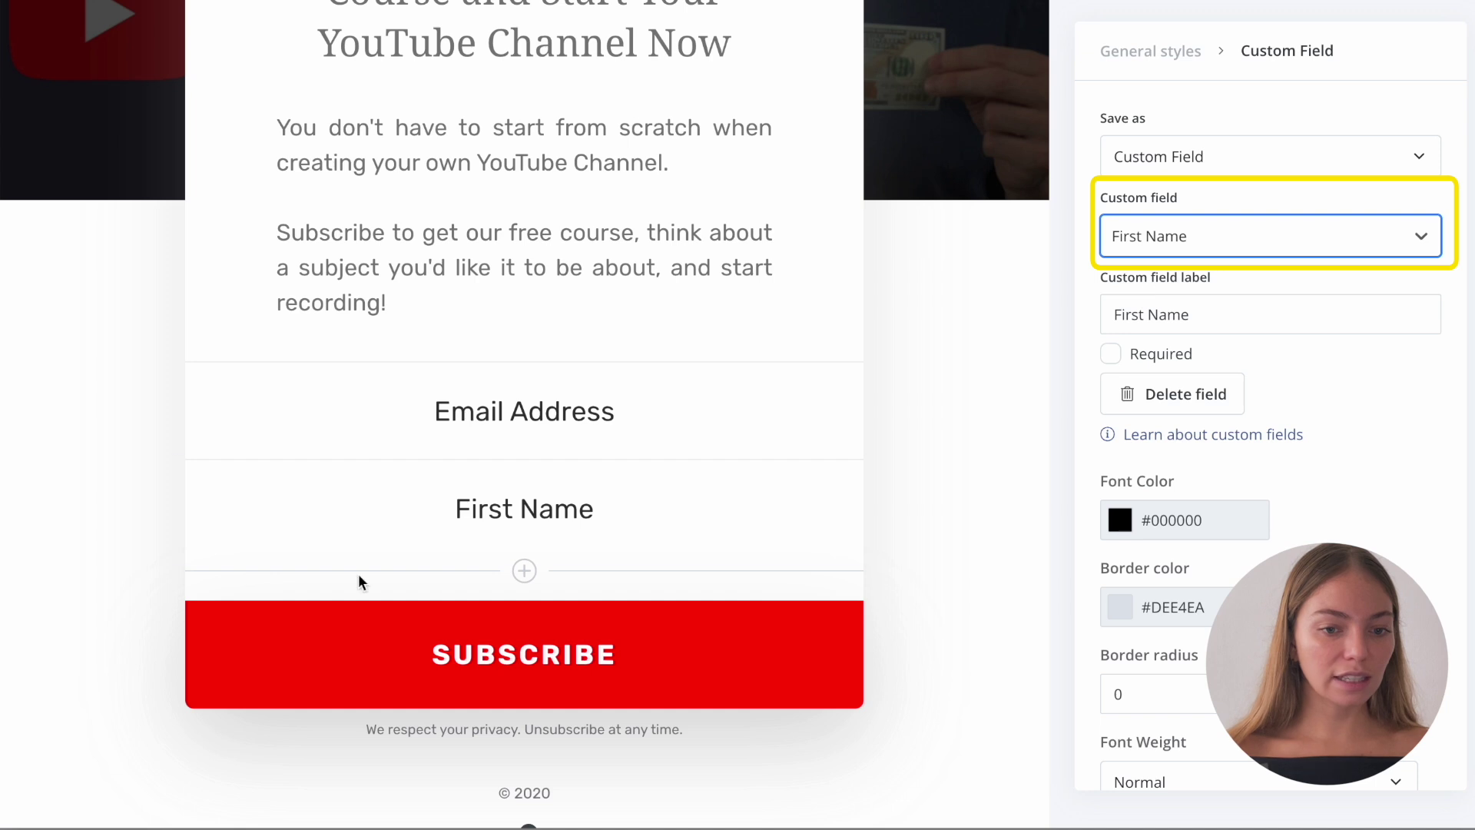
left_click_drag(176, 508, 173, 408)
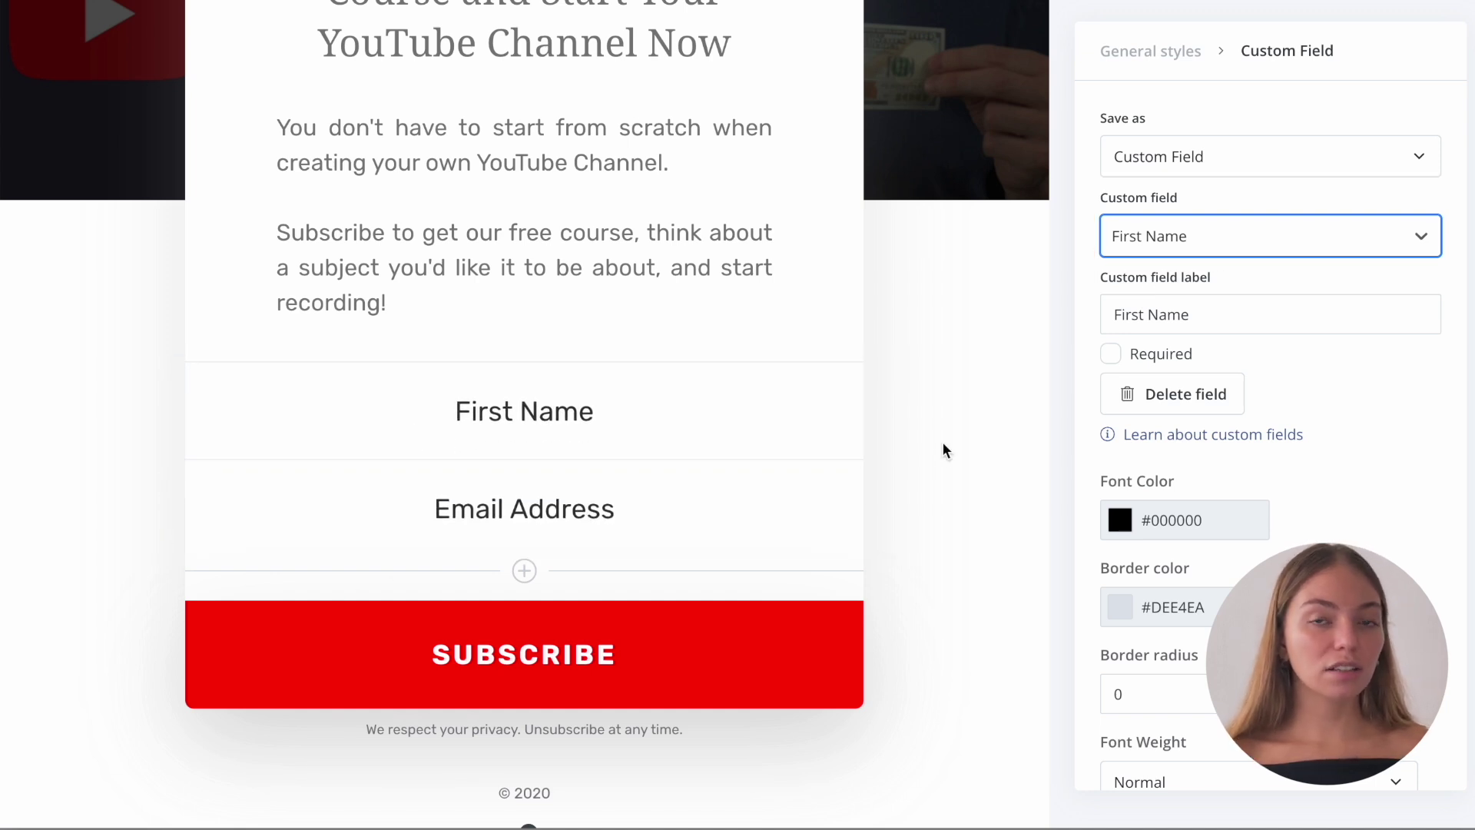
scroll(942, 451, "down", 3)
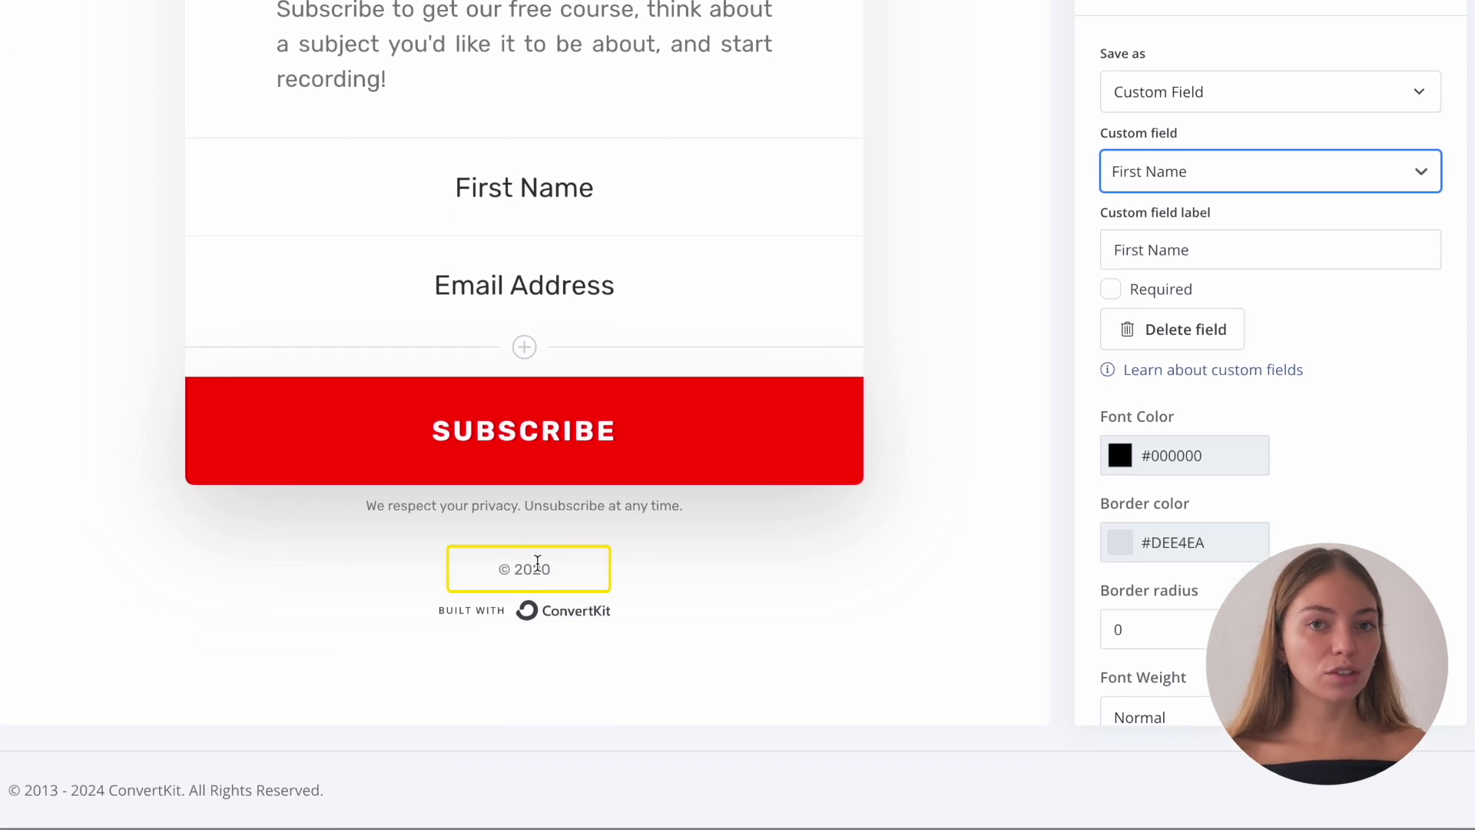
left_click(545, 567)
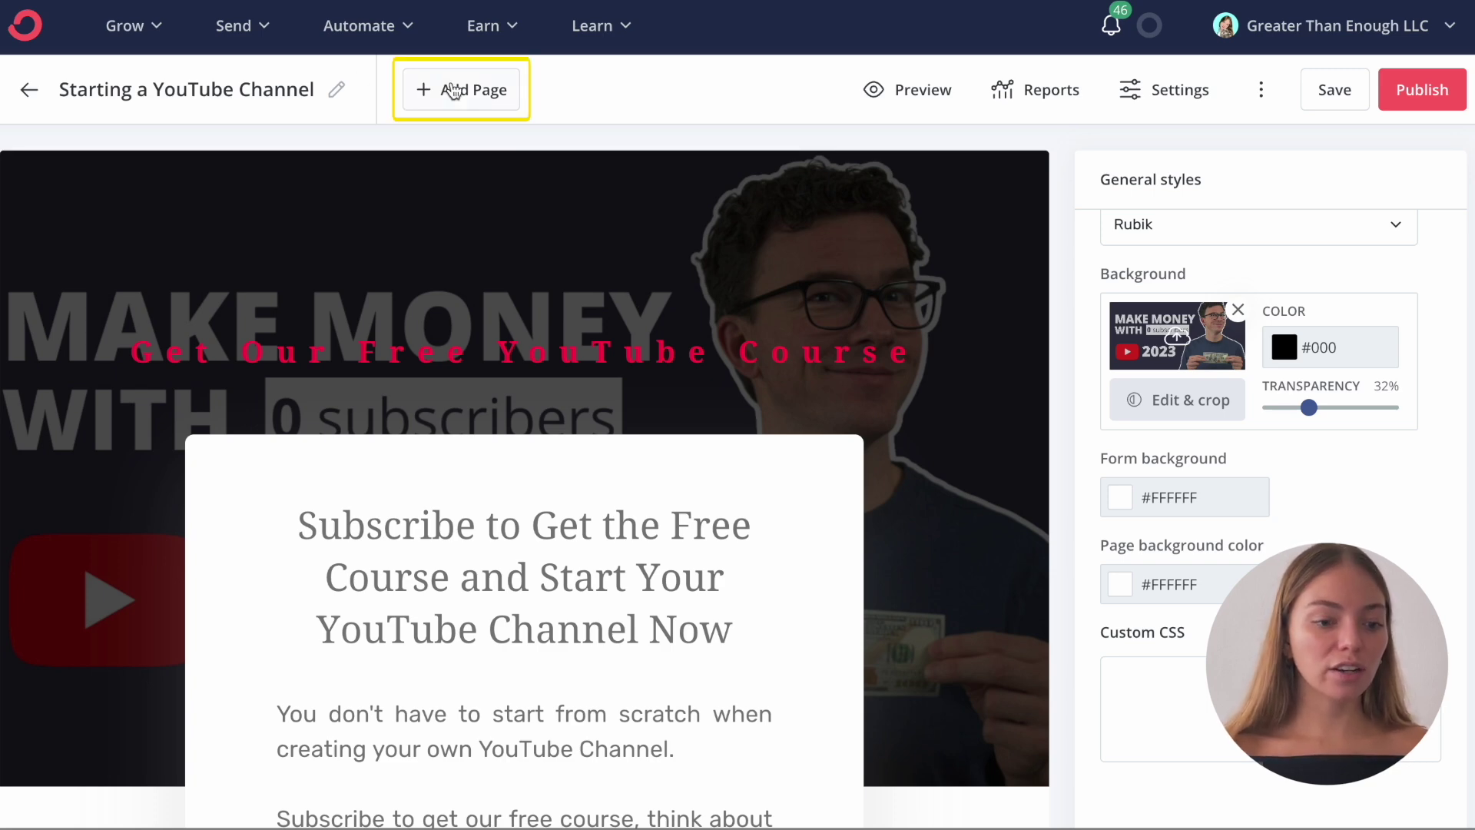
Add a thank-you page with company name "Greater than Enough" and subtitle "Confirm Your Email to Get The Free YouTube Course", and save it
left_click(465, 93)
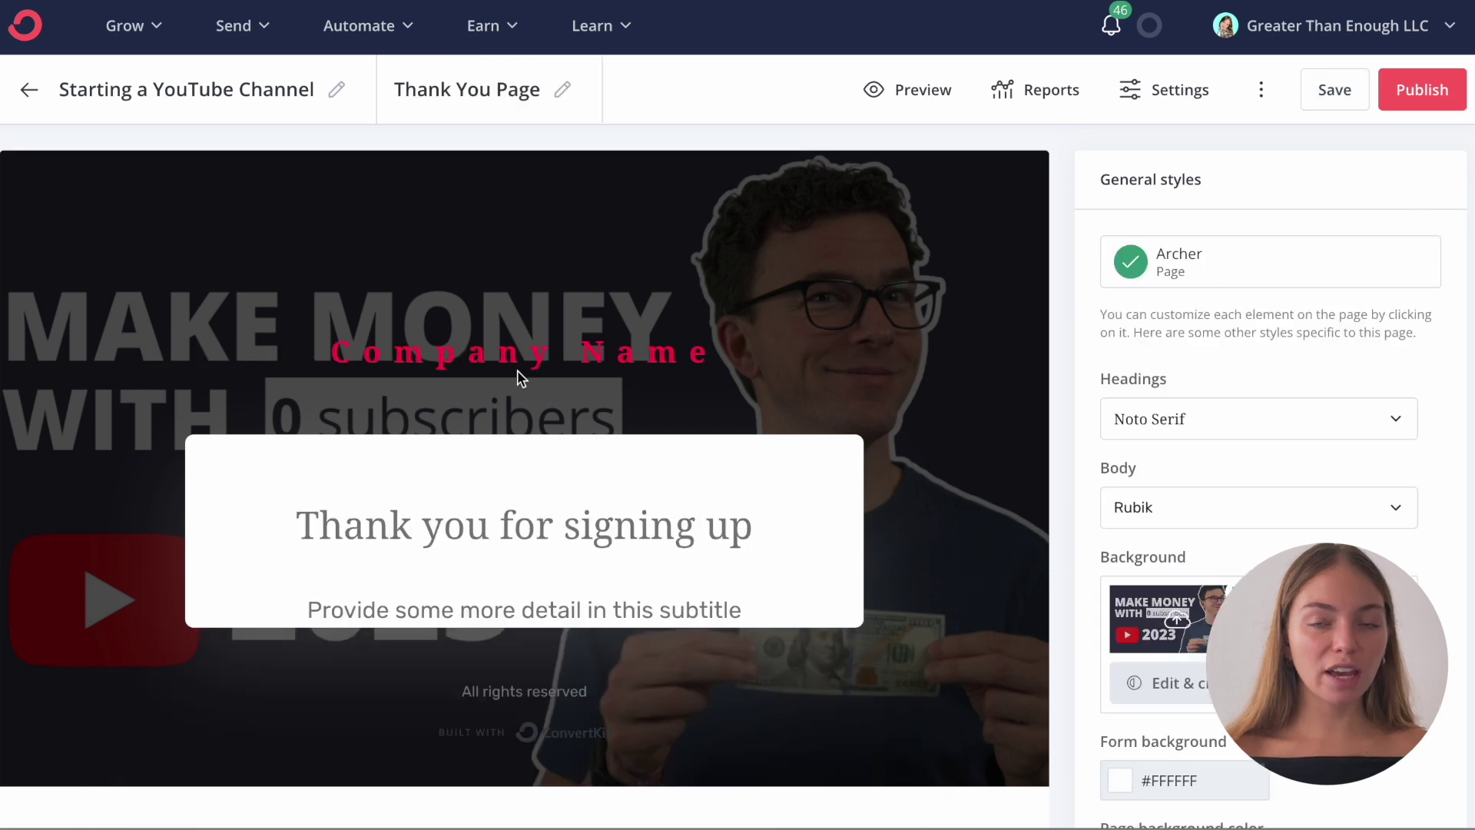
triple_click(517, 377)
type("Greater than Enough")
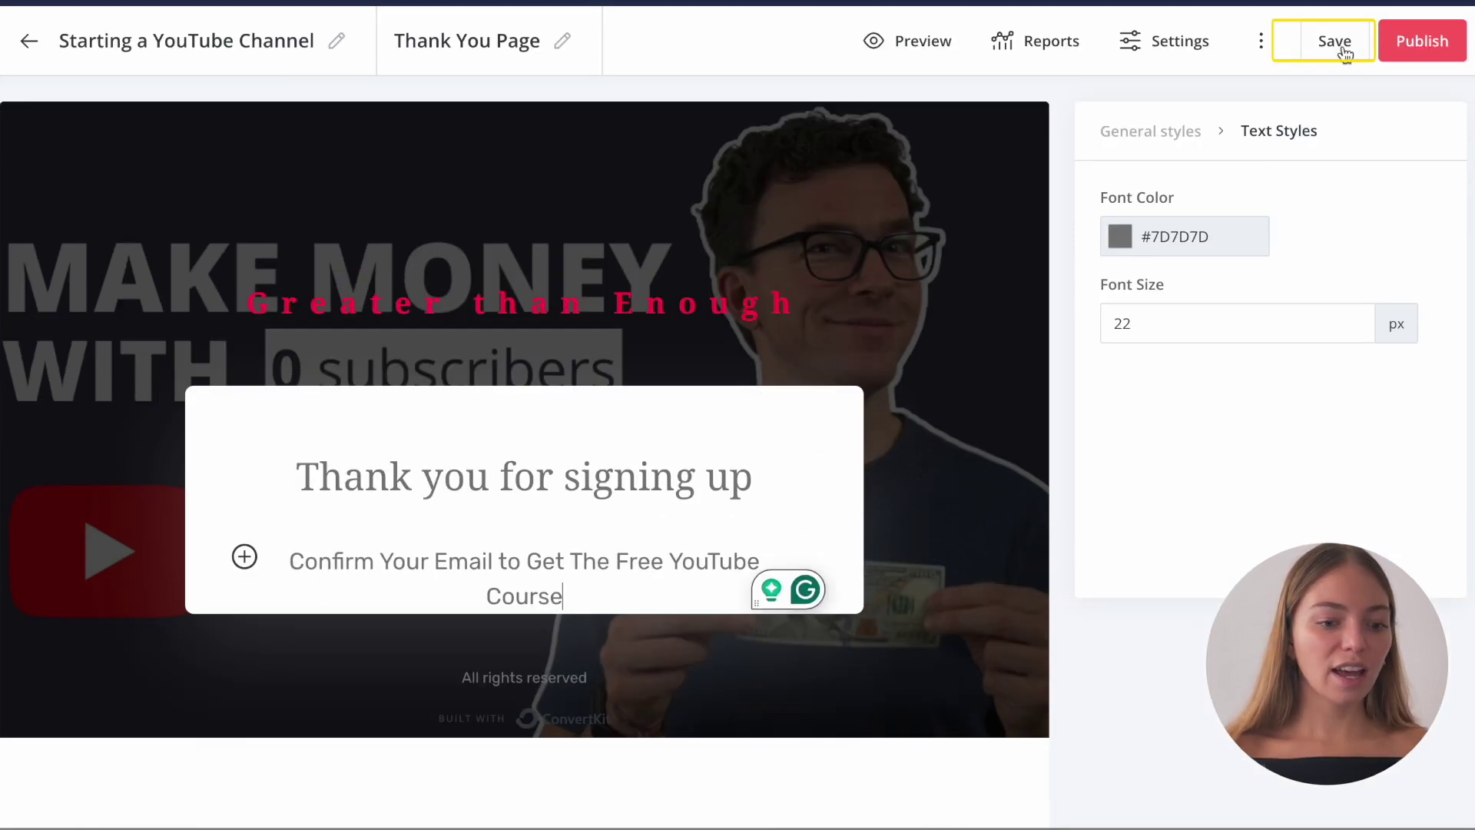
left_click(1333, 42)
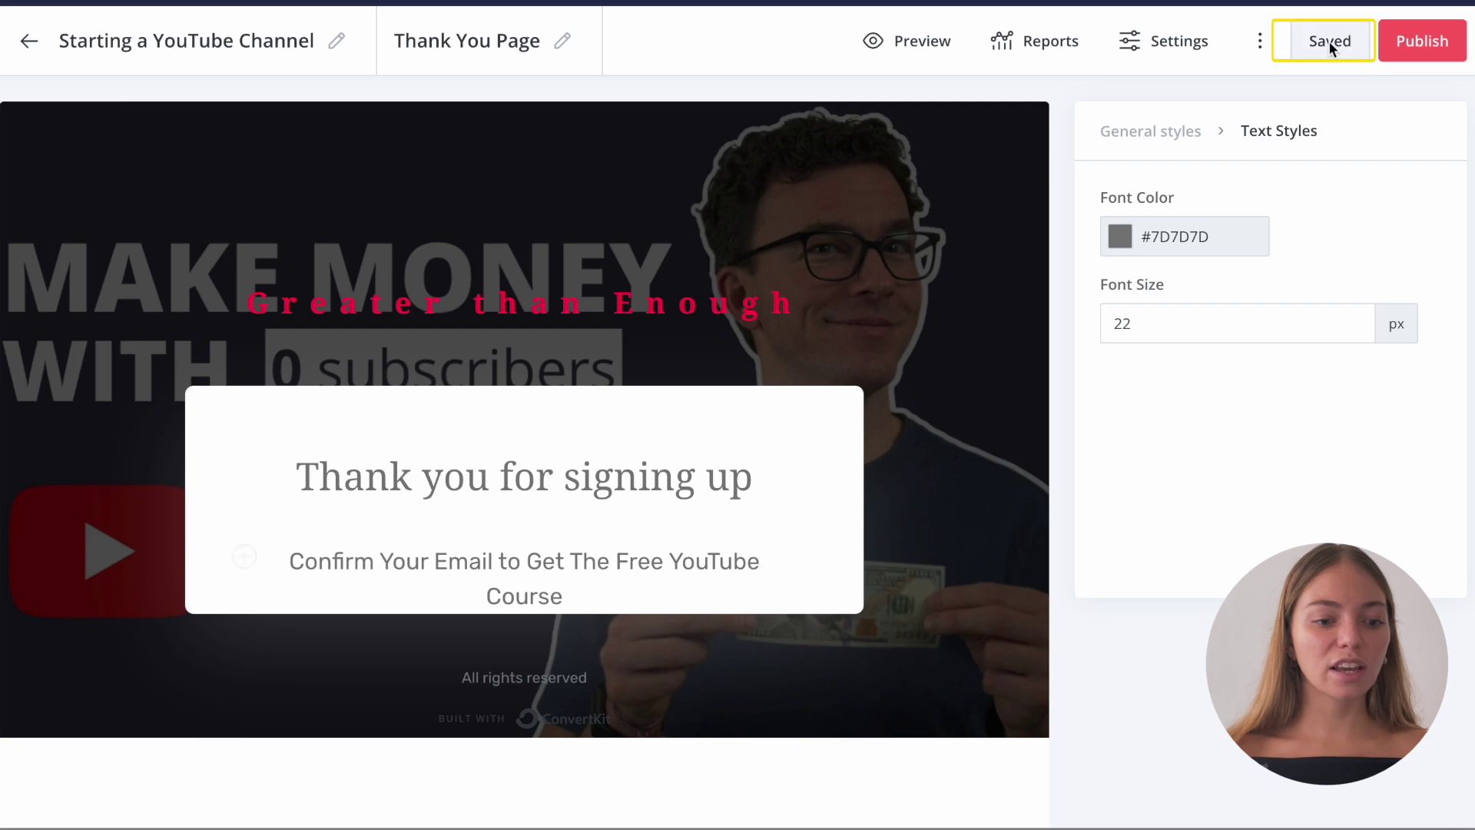
Return to the landing page and set its general settings to redirect new subscribers to the thank you page
left_click(170, 44)
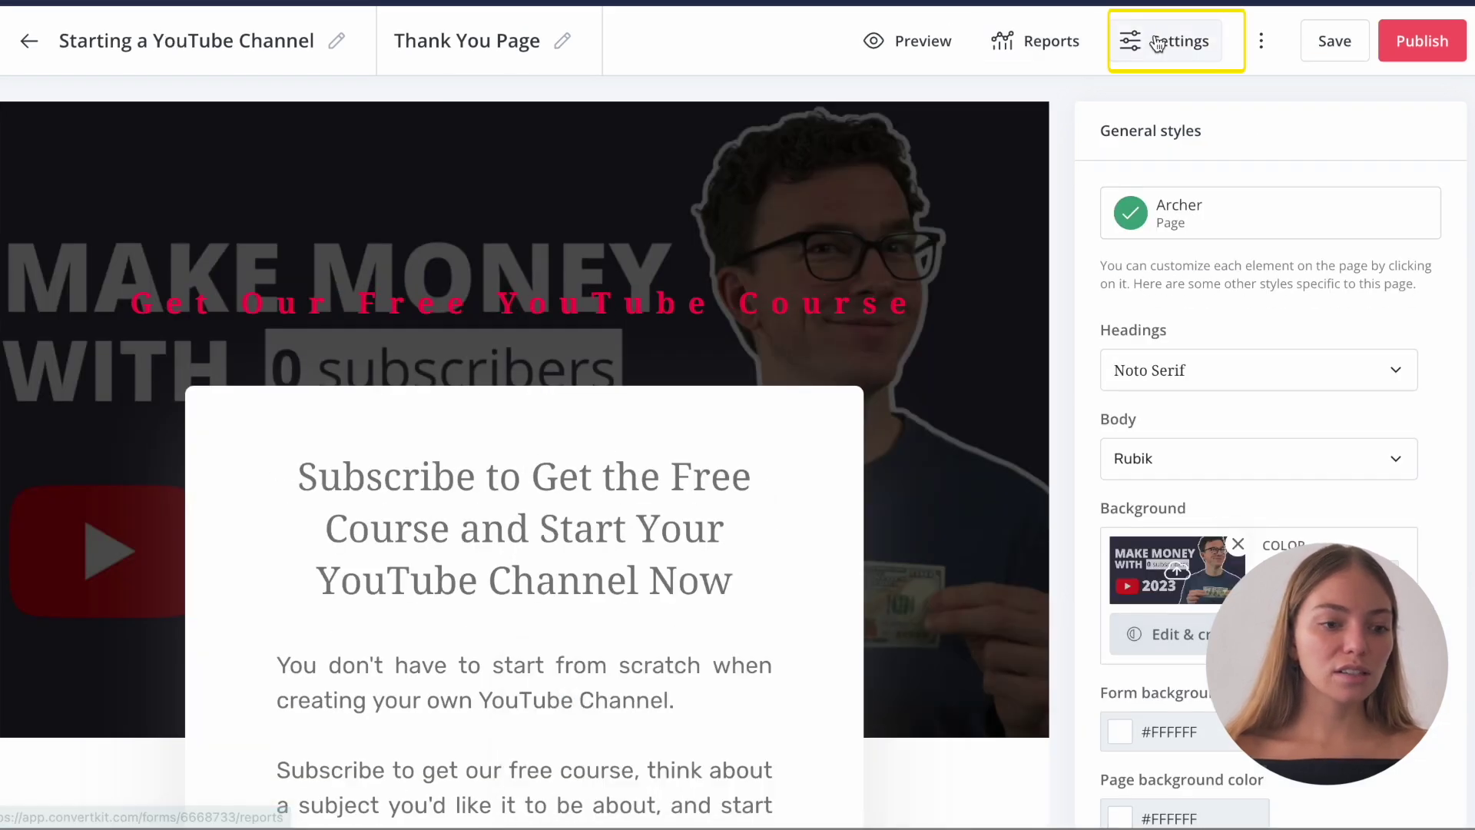
left_click(1160, 43)
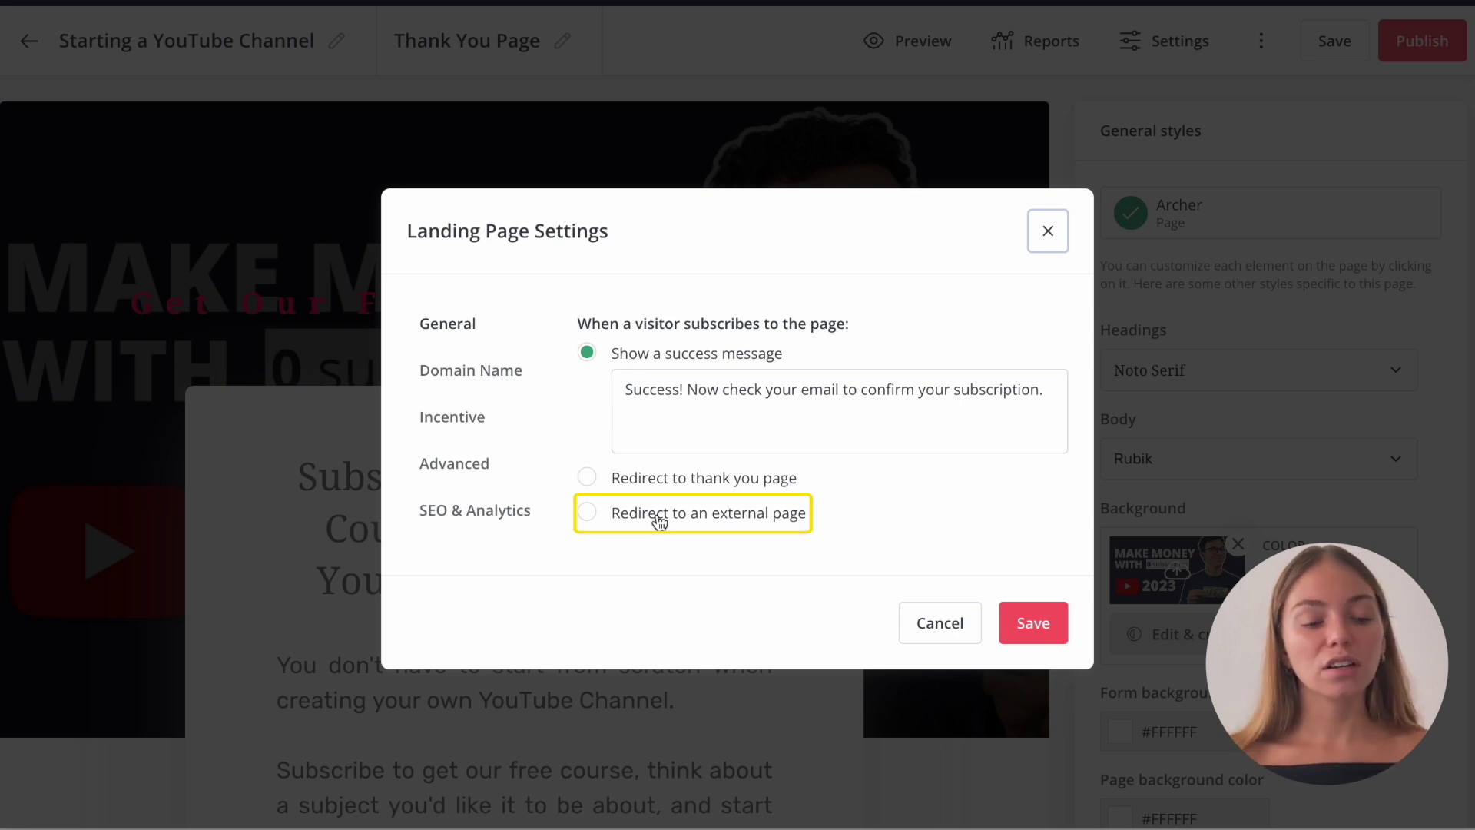
left_click(607, 485)
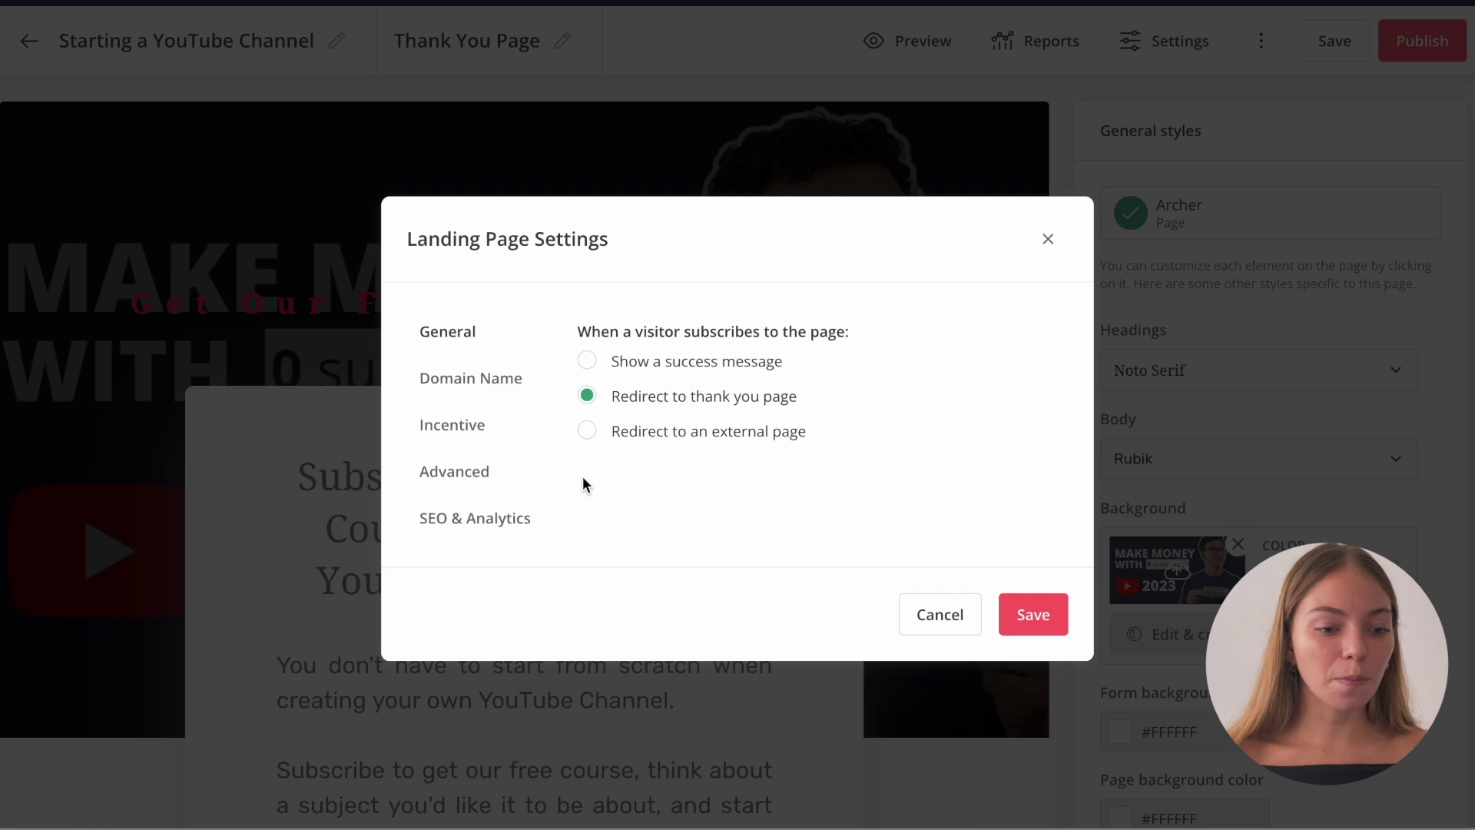
Choose greaterthanenough.ck.page as the landing page's custom domain and enter "youtubechannel" as the page URL
left_click(440, 377)
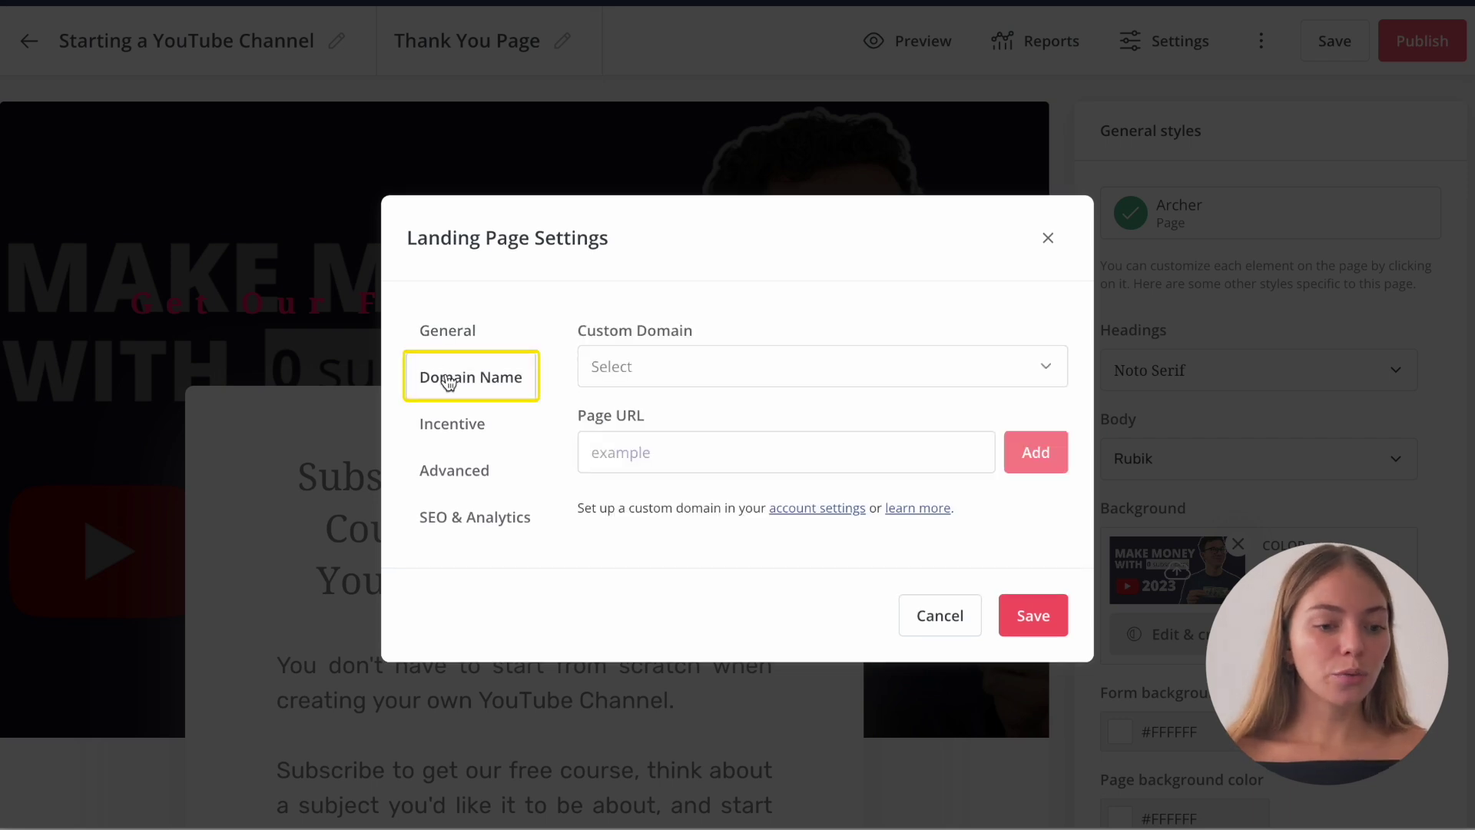
left_click(673, 370)
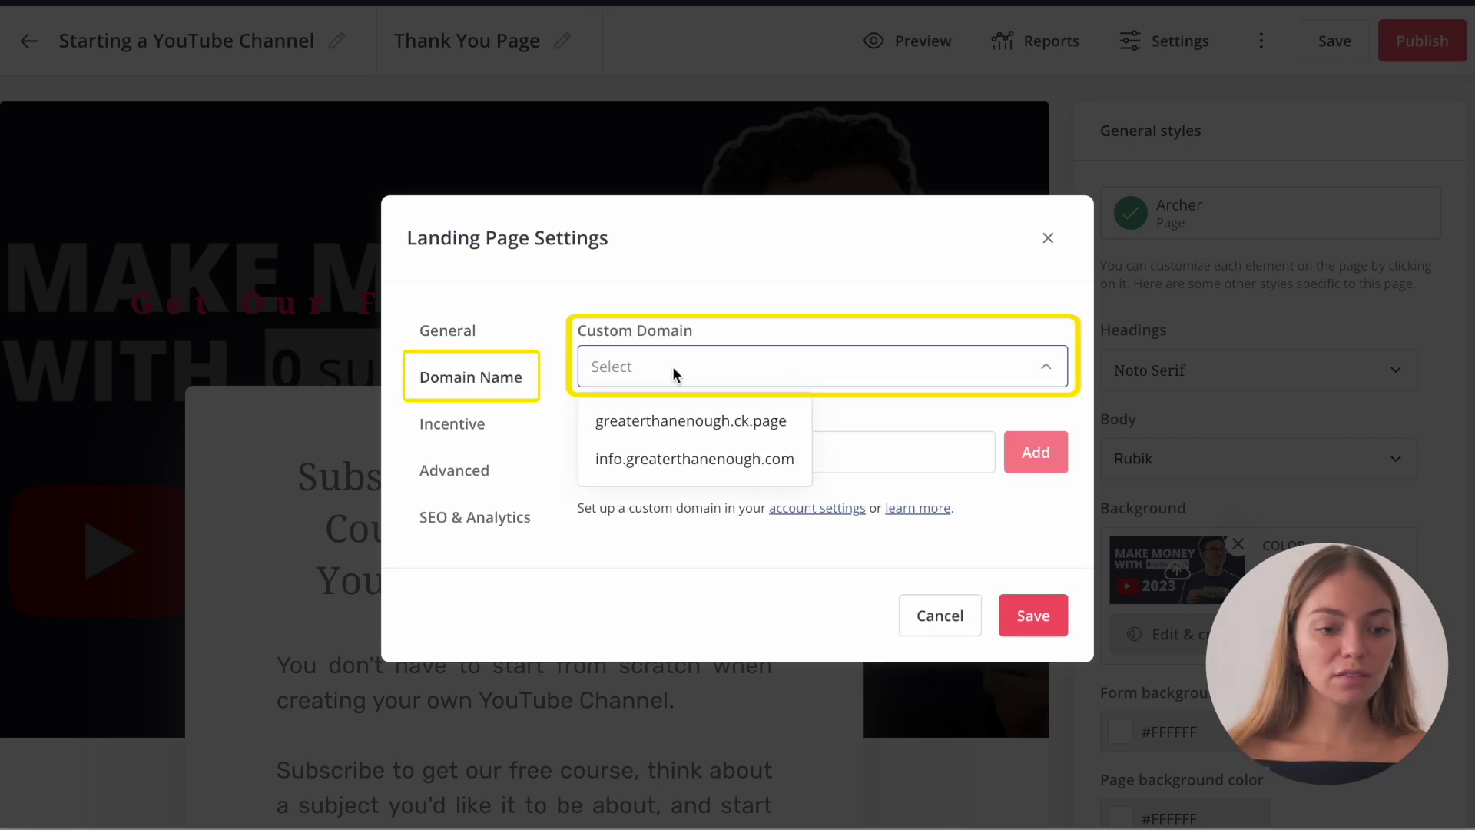
left_click(676, 422)
type("youtubechannel")
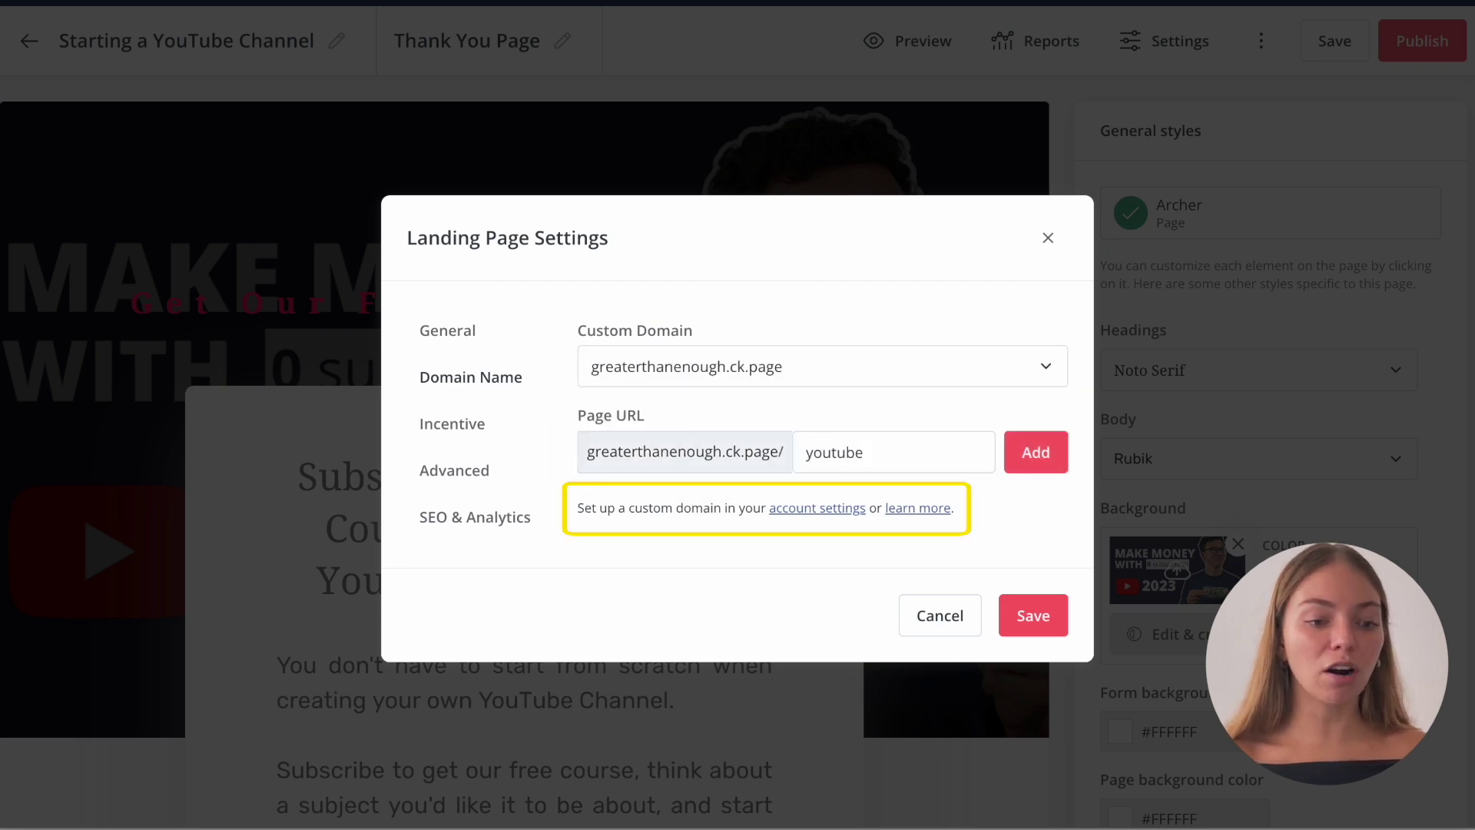
left_click(457, 431)
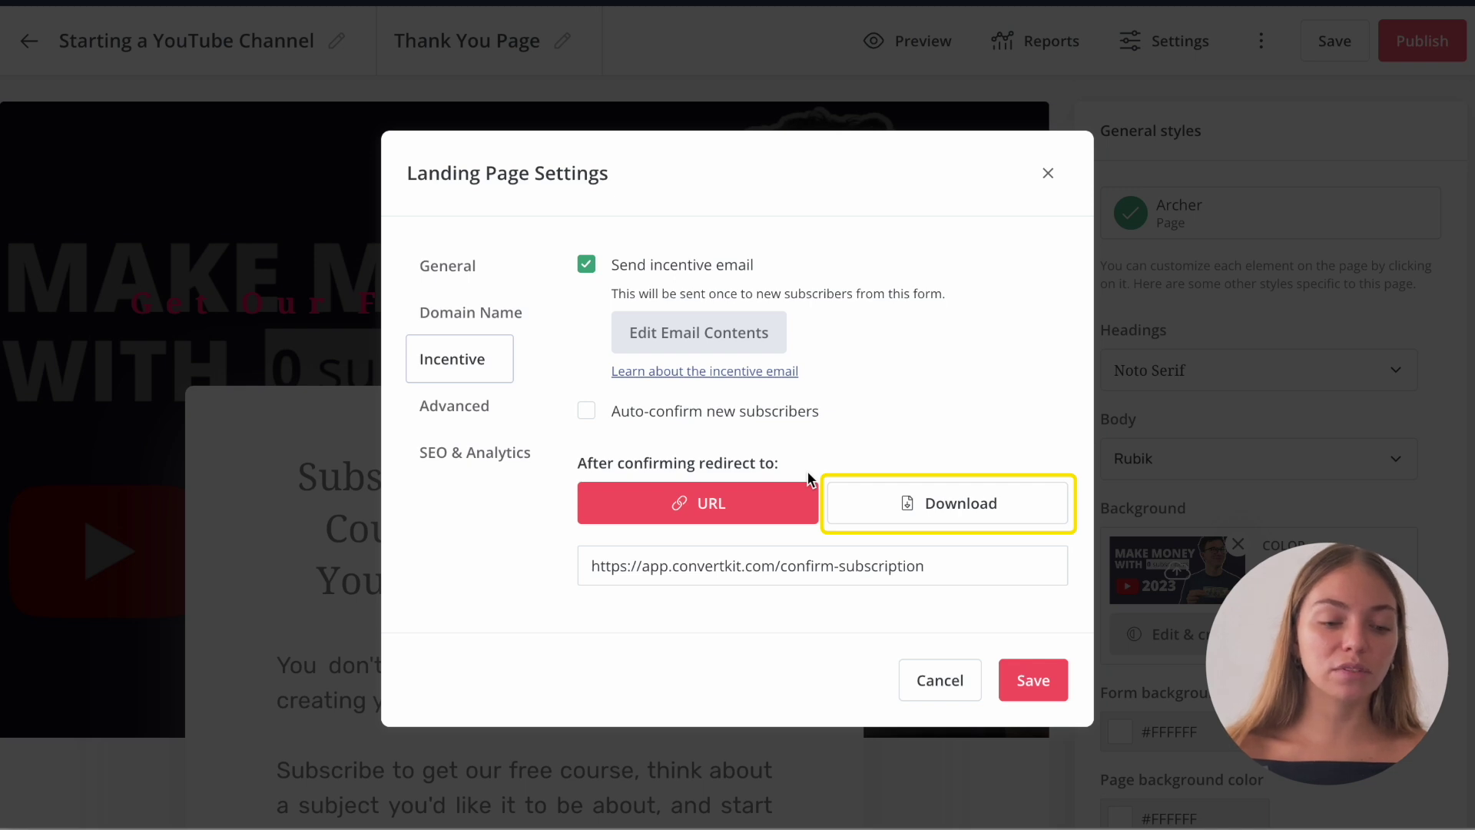
left_click(727, 343)
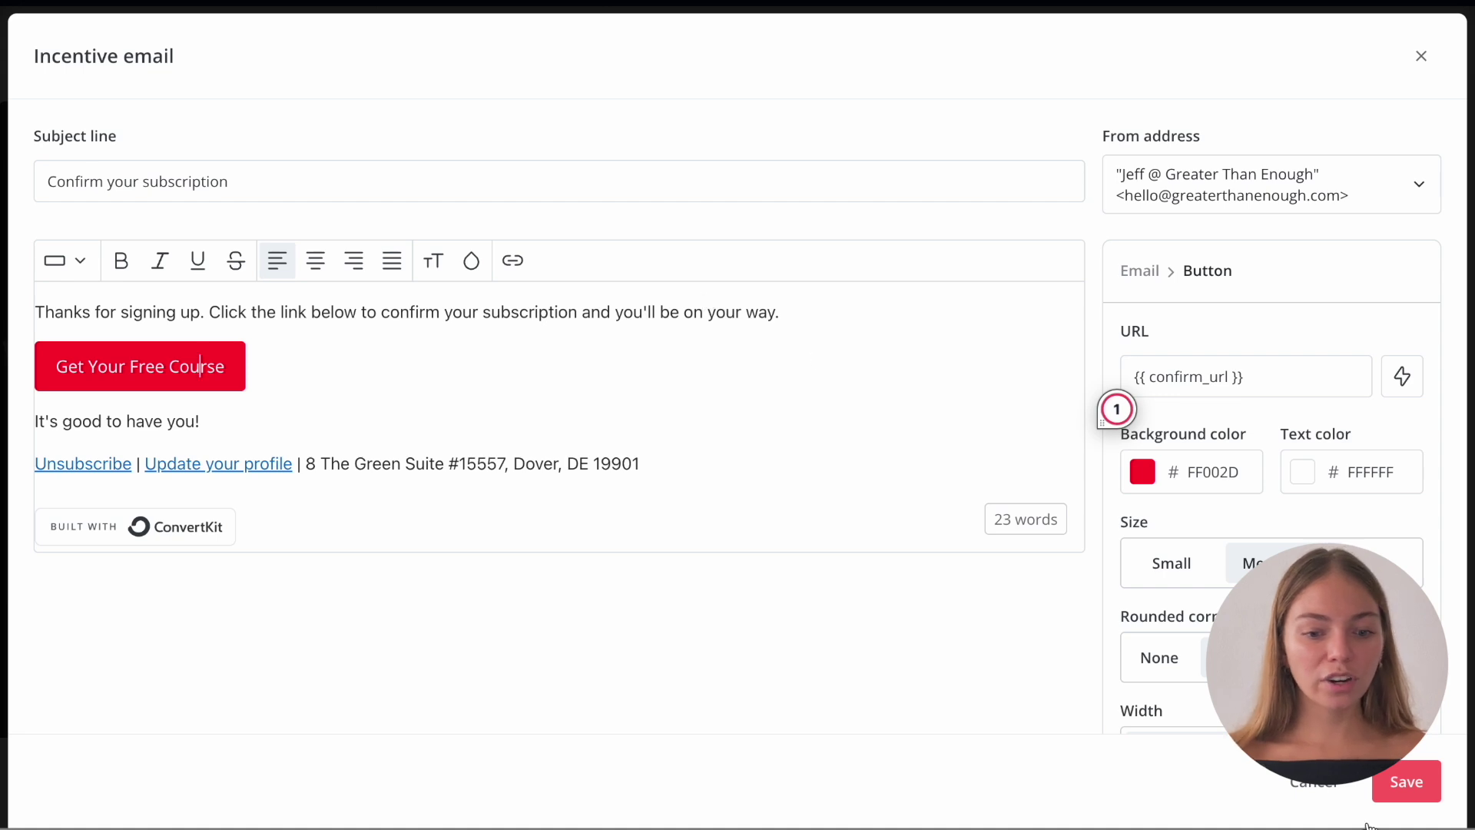
left_click(1404, 782)
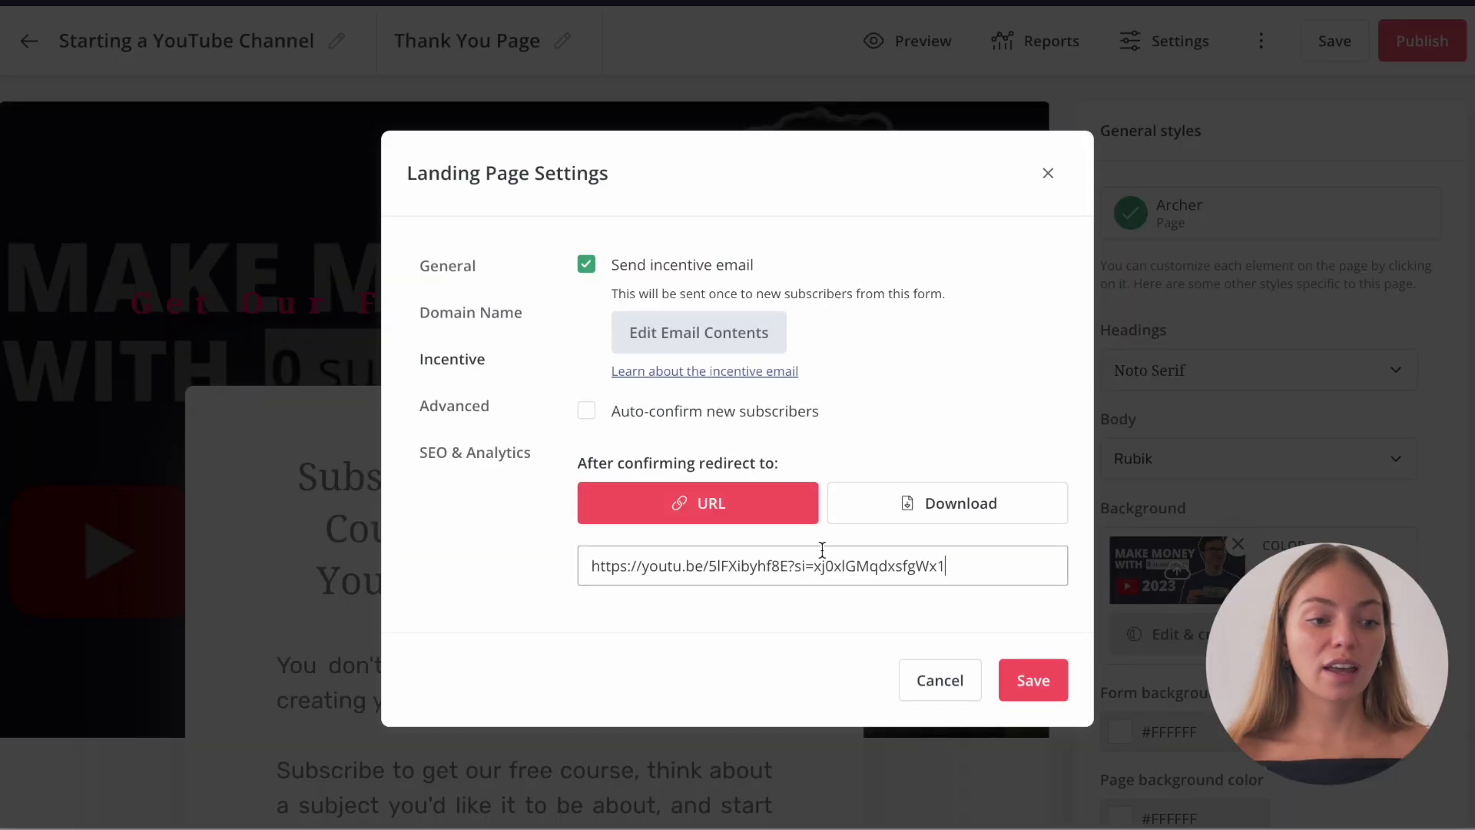
Review the SEO title, description, image and analytics options, and save the landing page settings
left_click(442, 461)
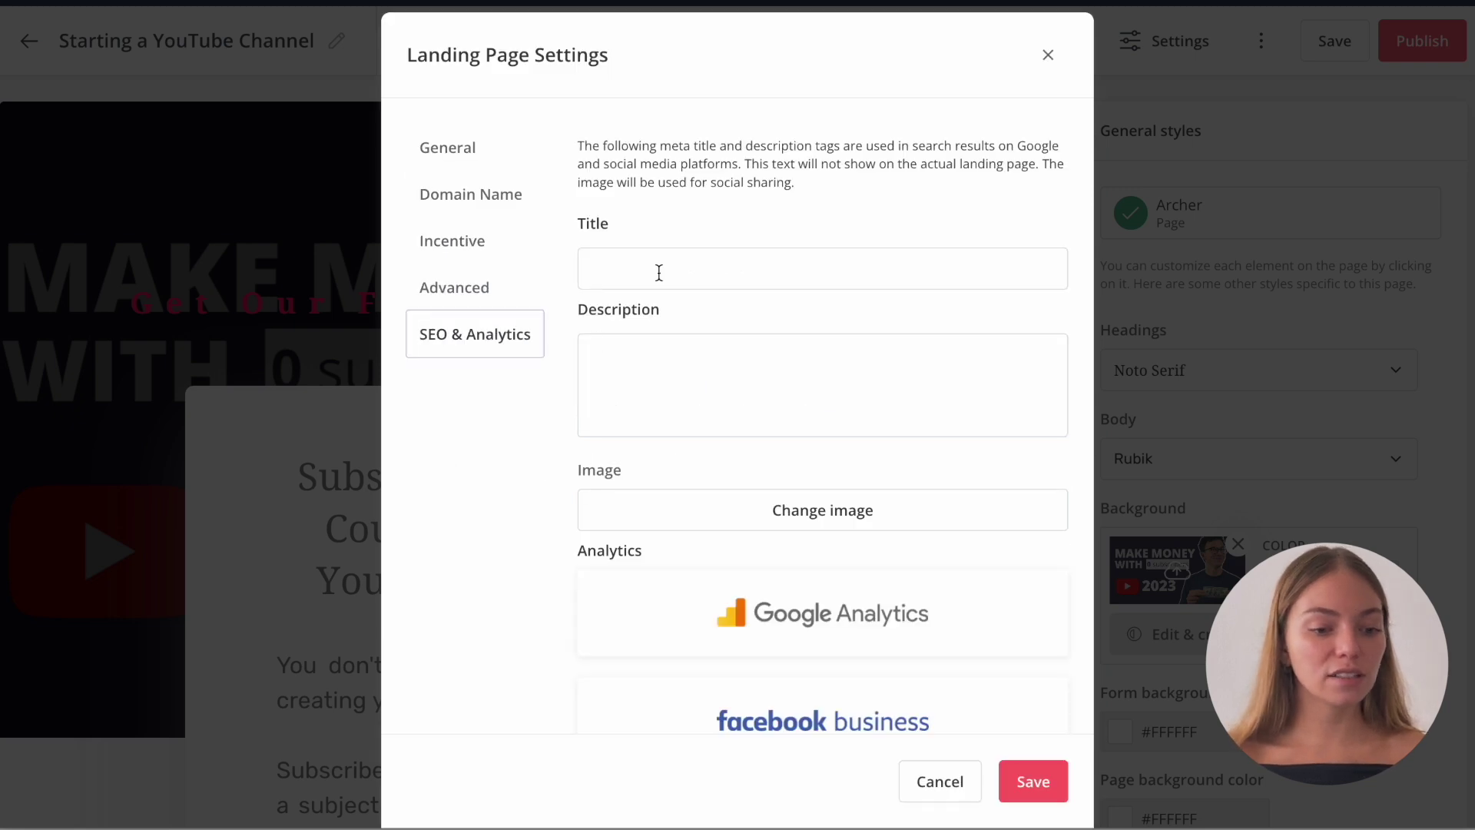
scroll(722, 588, "down", 4)
scroll(722, 589, "down", 3)
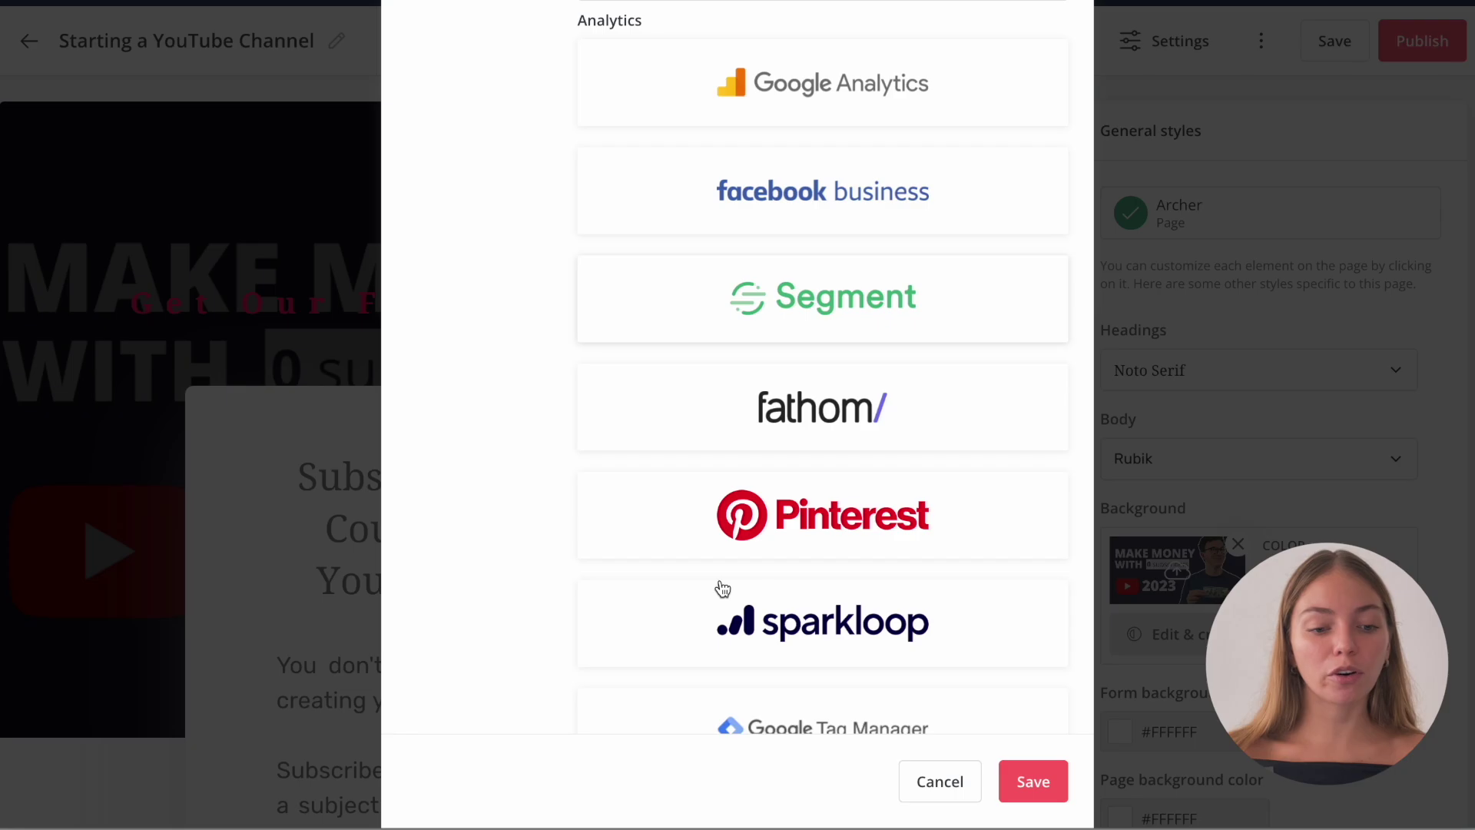
left_click(1036, 791)
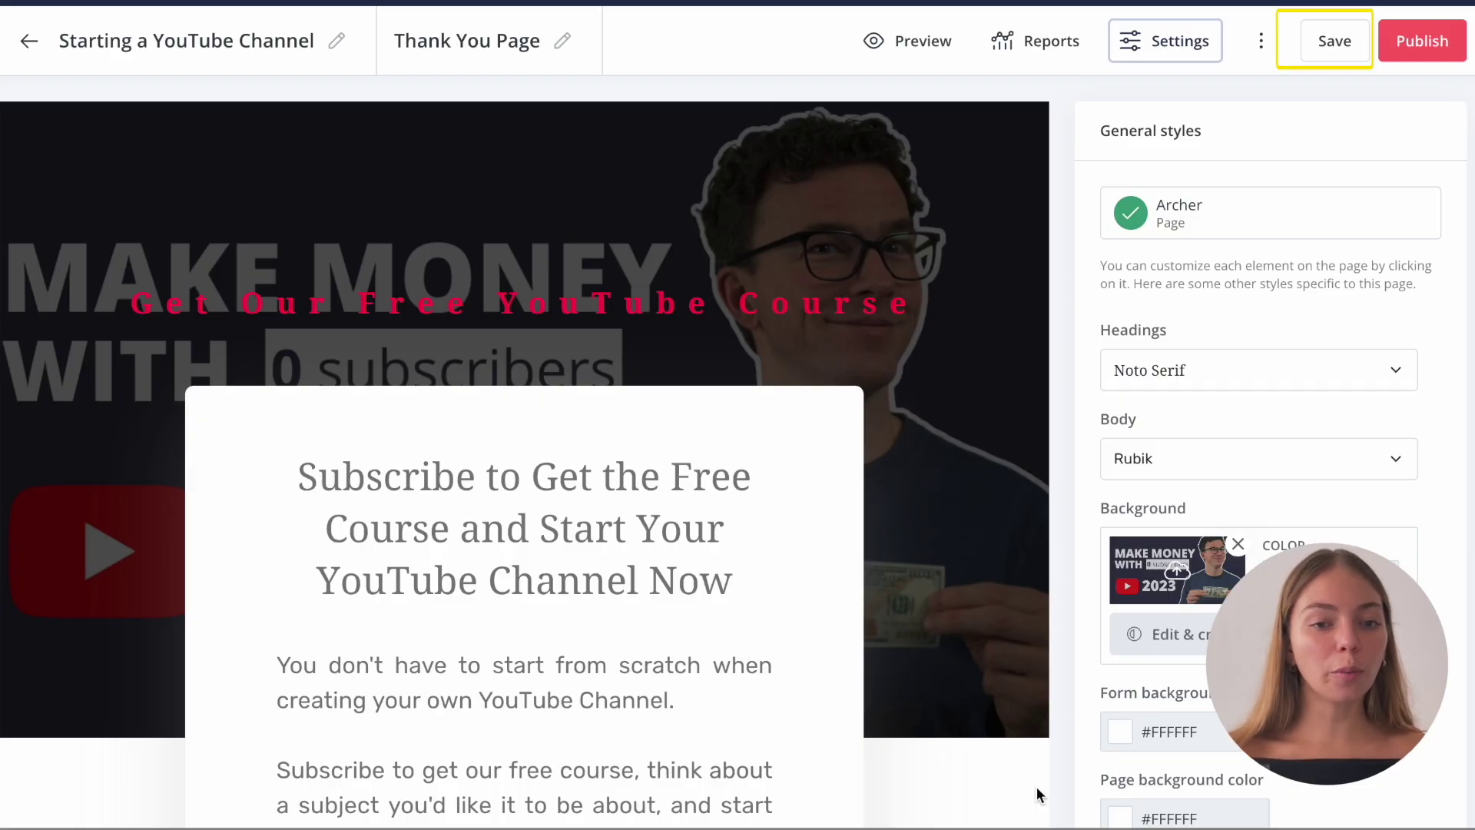
Copy the published landing page's share URL and open it in a new browser tab
left_click(1401, 45)
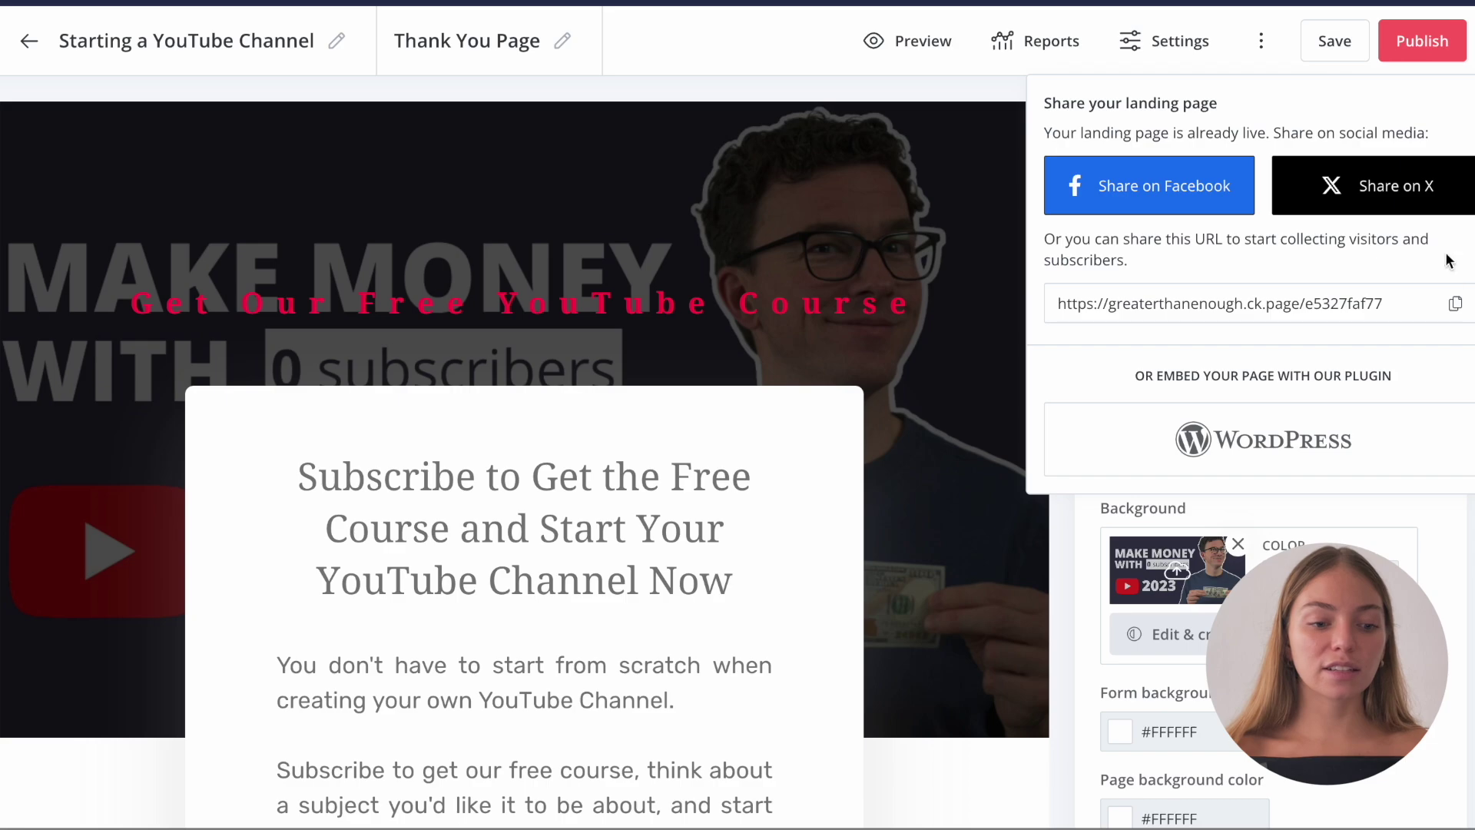
left_click(1455, 304)
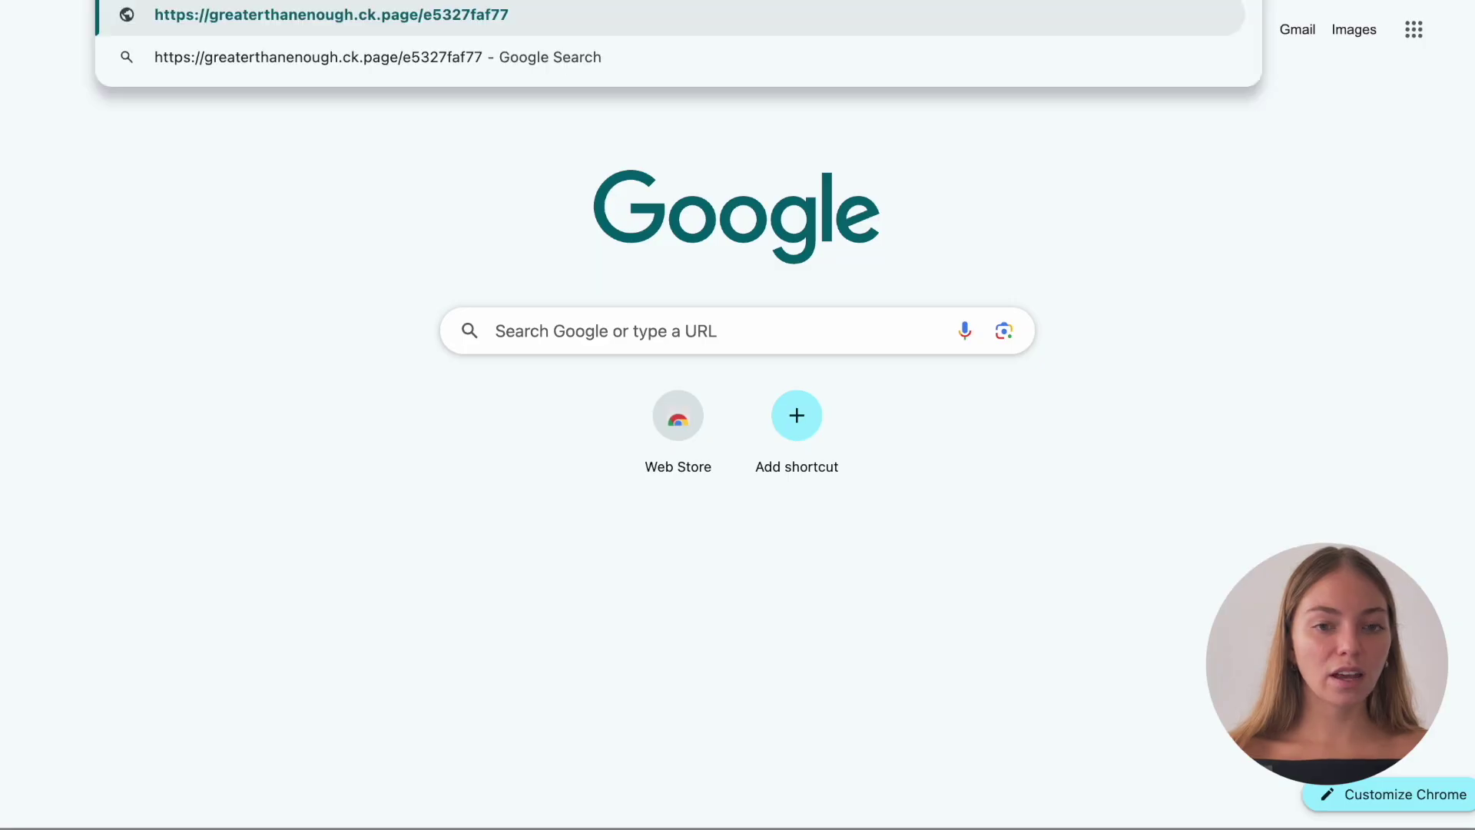
key("Return")
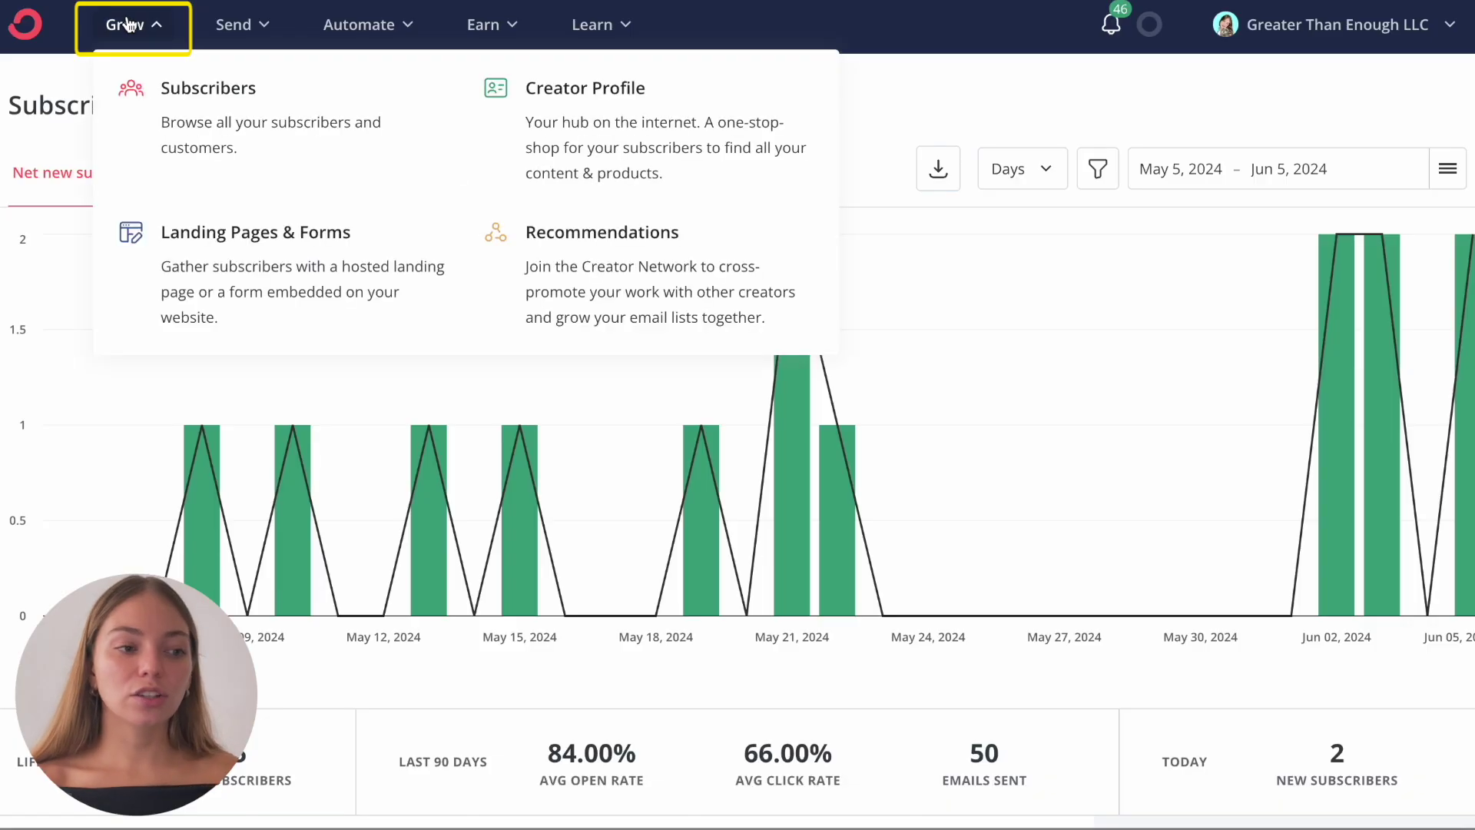
Create a new signup form in Inline format using the Mills template
left_click(290, 274)
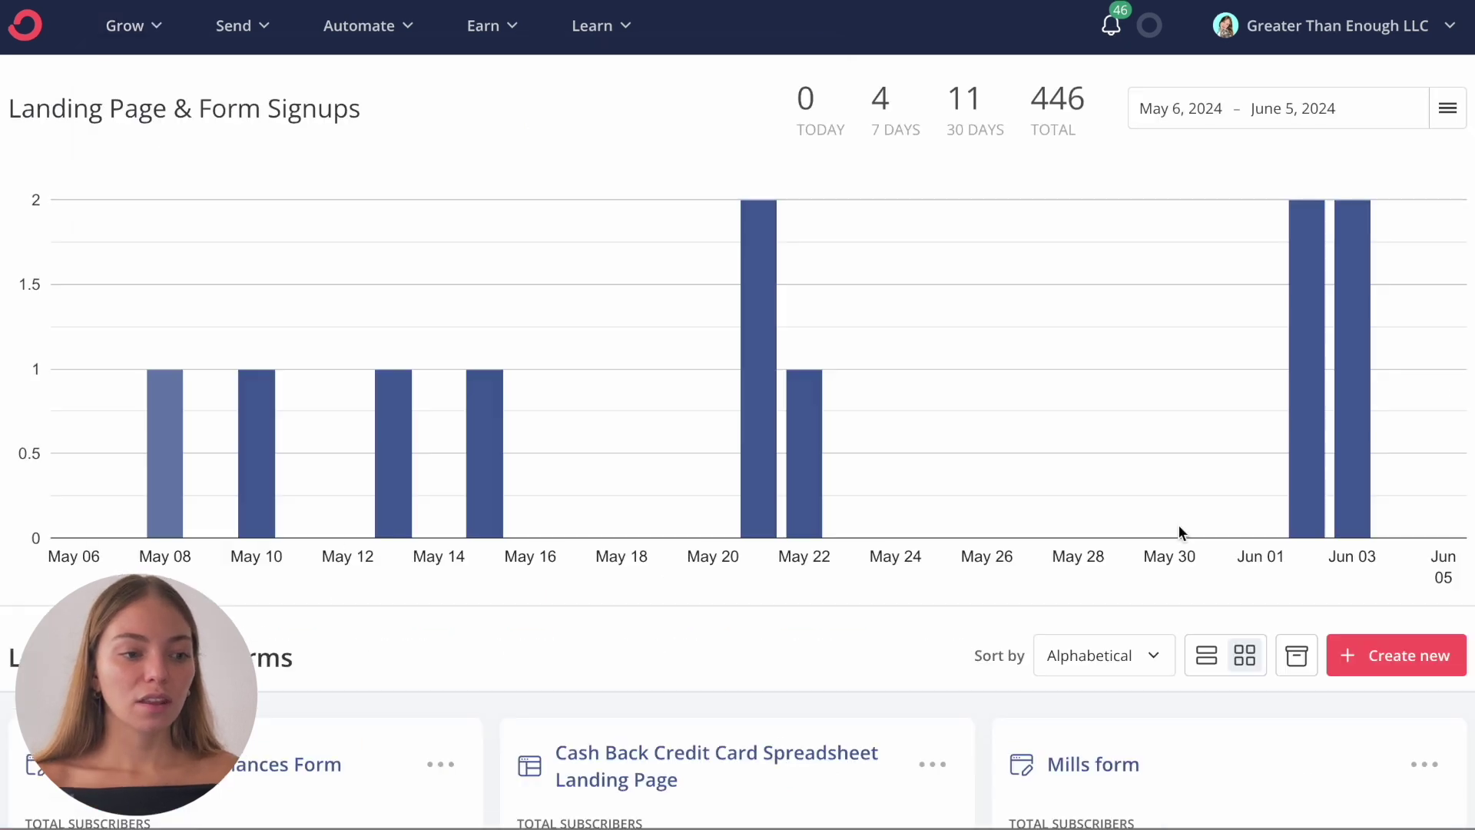
left_click(1427, 668)
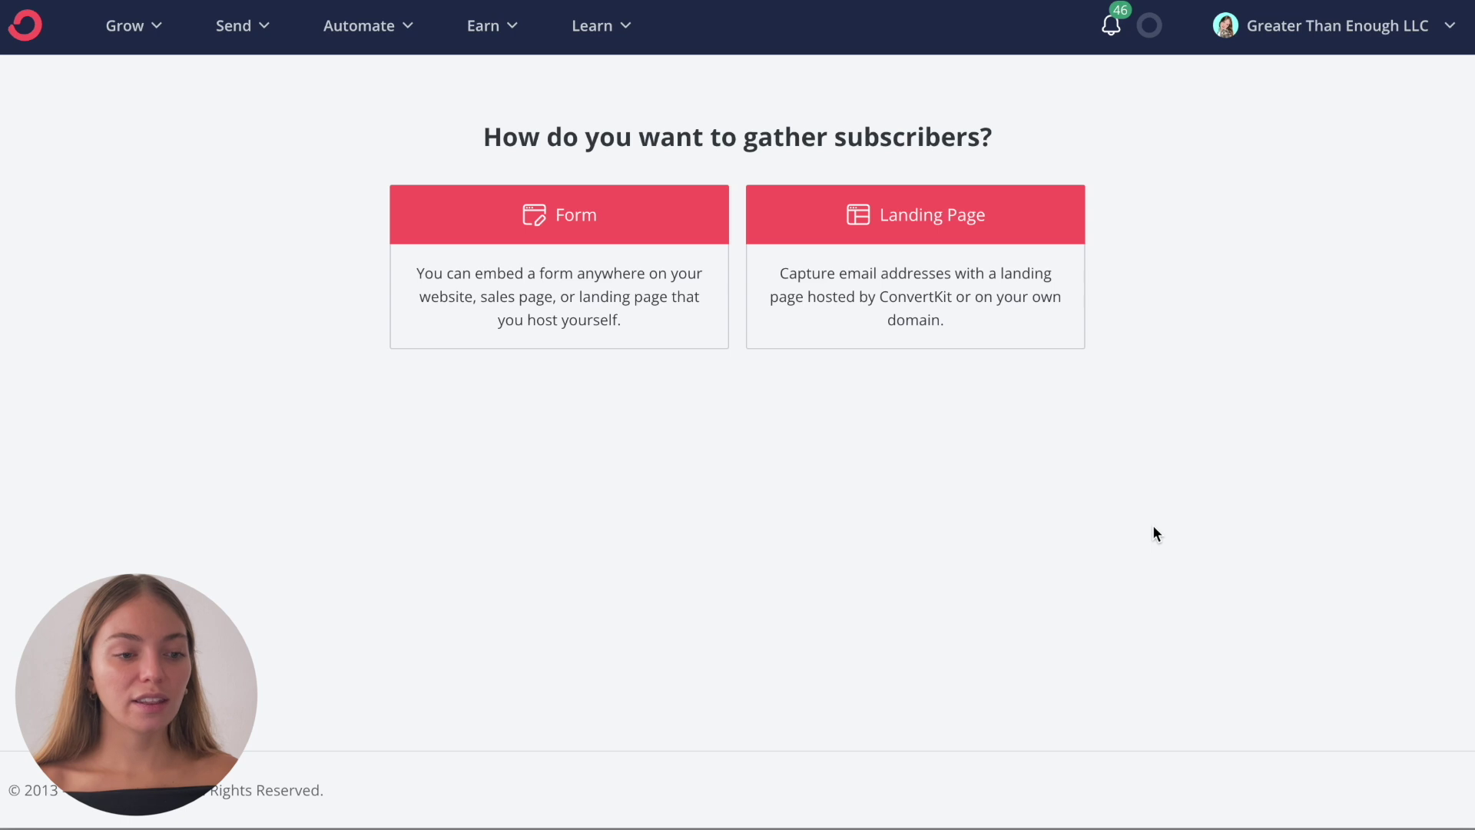
left_click(567, 227)
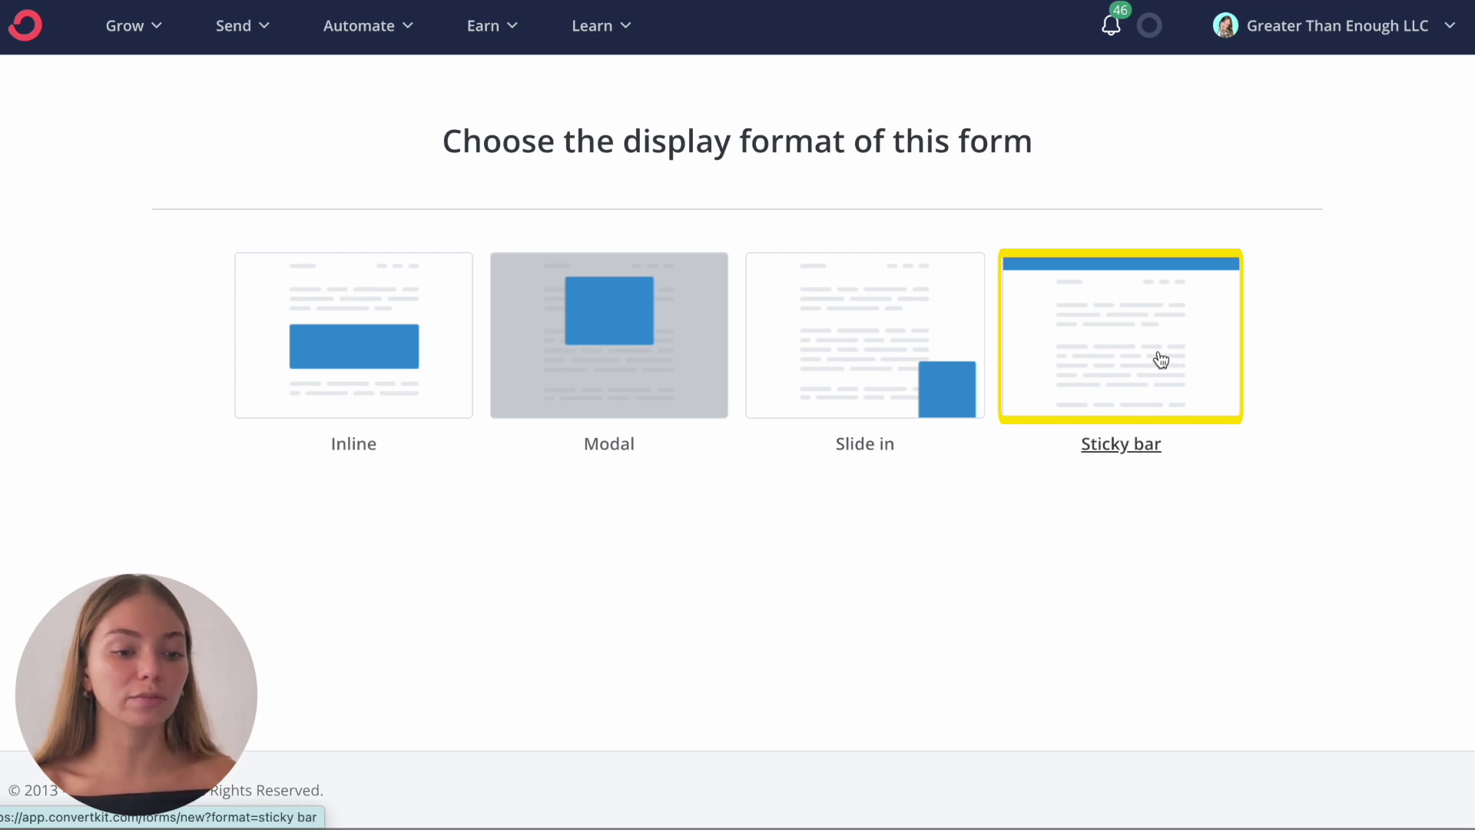
left_click(359, 350)
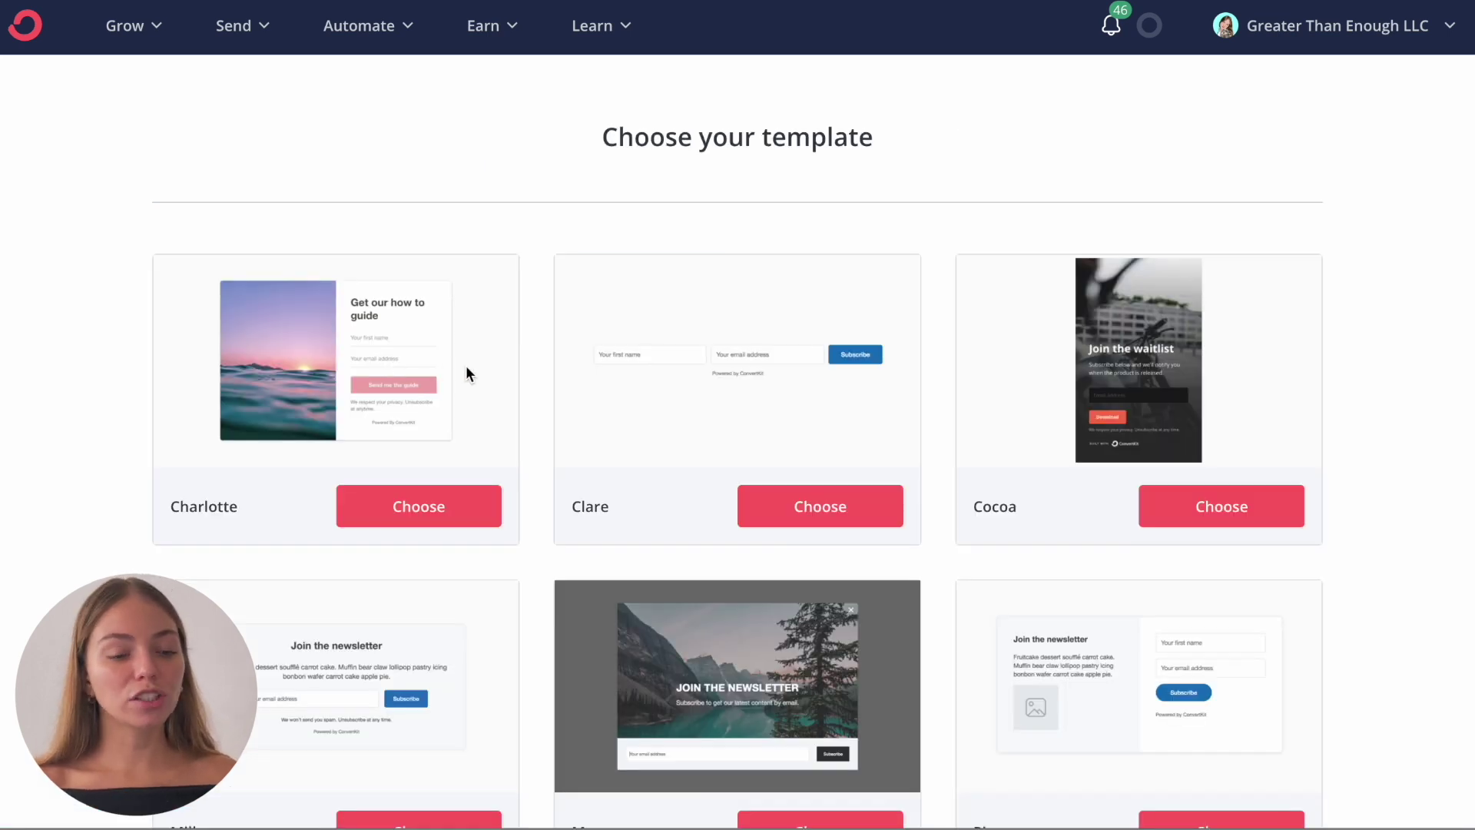
scroll(384, 744, "down", 5)
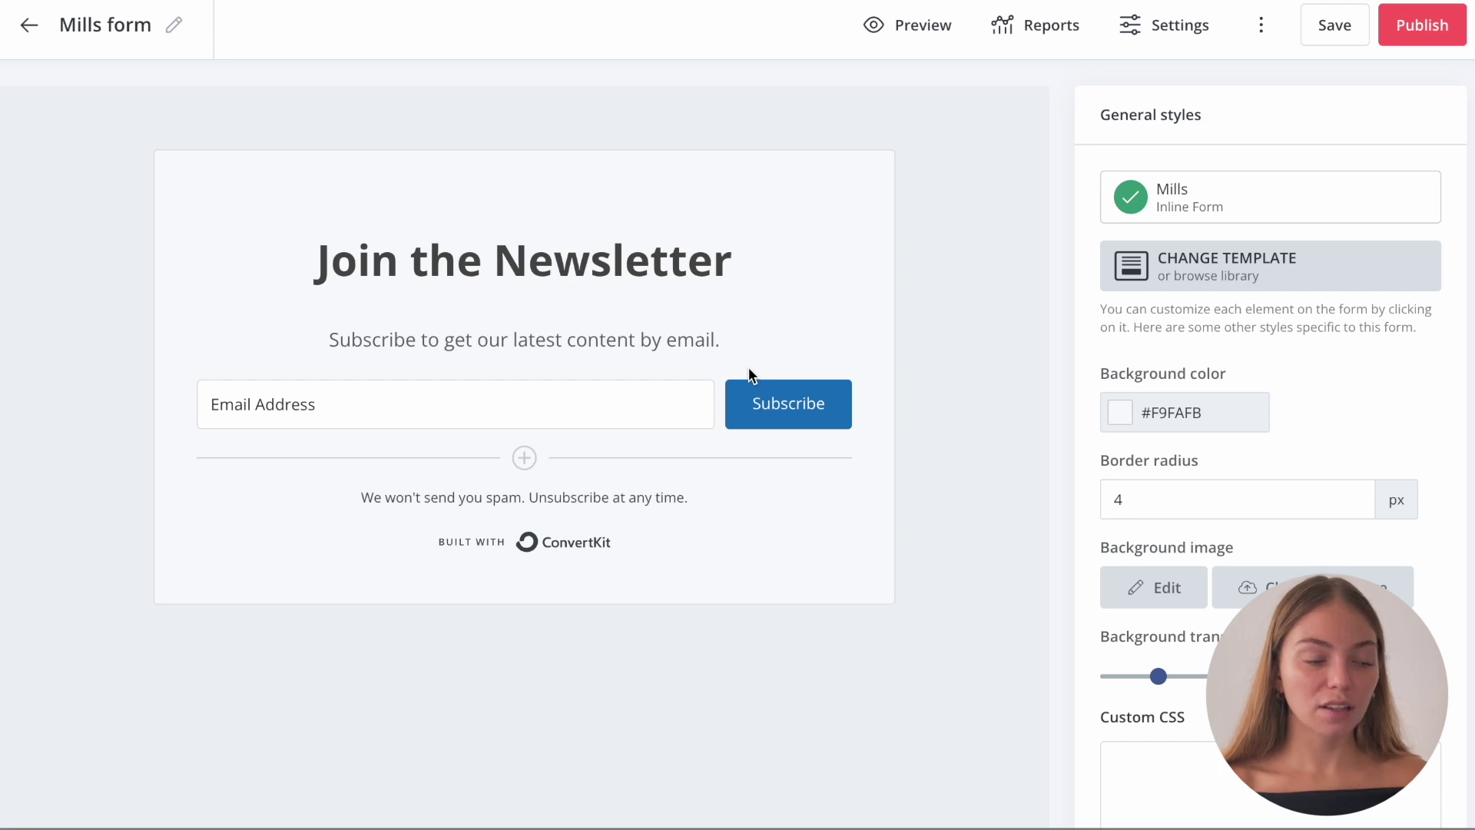
Rename the new form "Tutorial Form"
left_click(172, 24)
key("ctrl+a")
type("Tutorial Form")
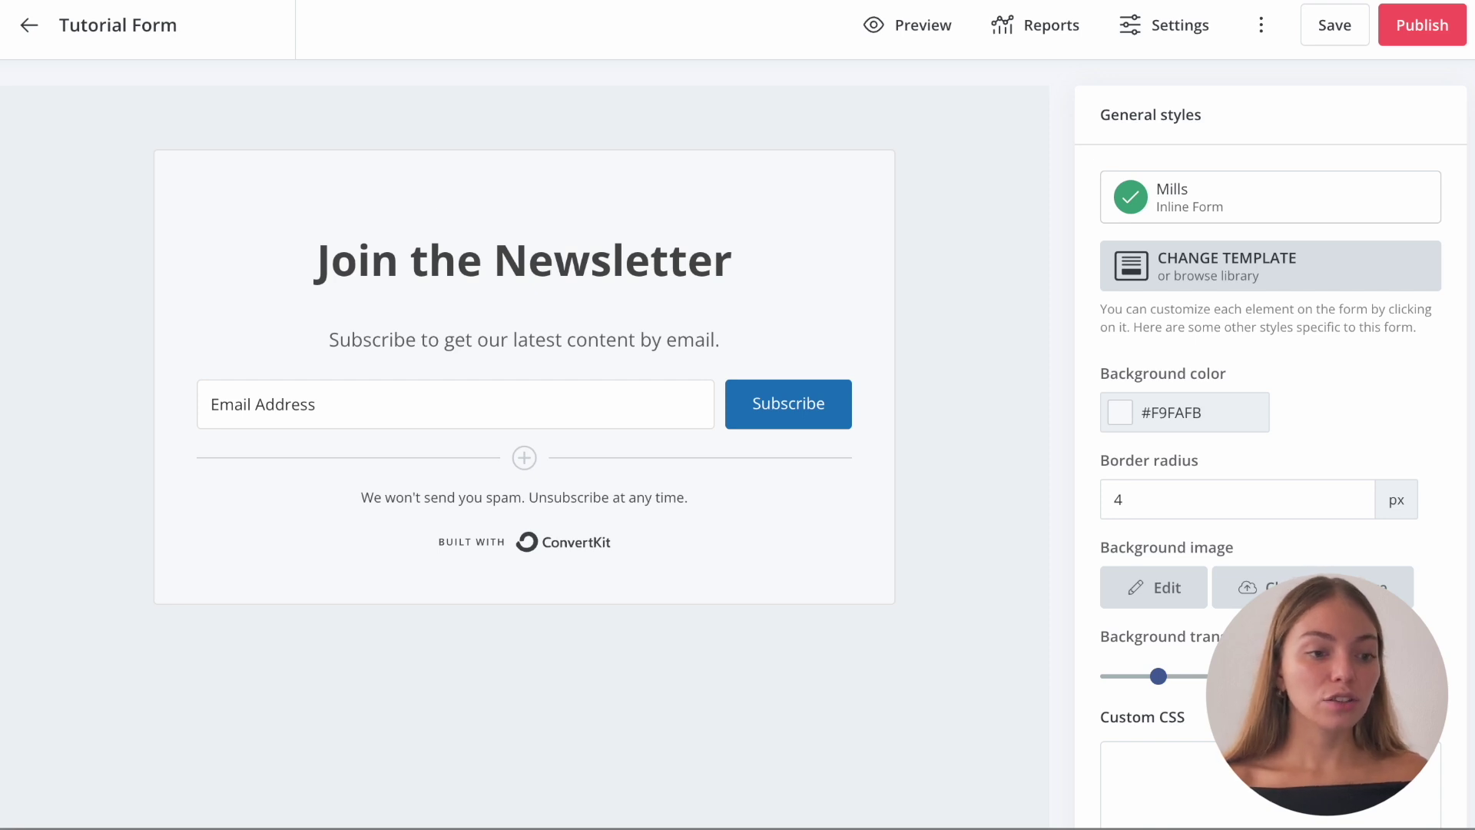
Change the form's headline to "Create Your Youtube Channel" and its subheader to "Free Video Course"
left_click_drag(732, 262, 315, 261)
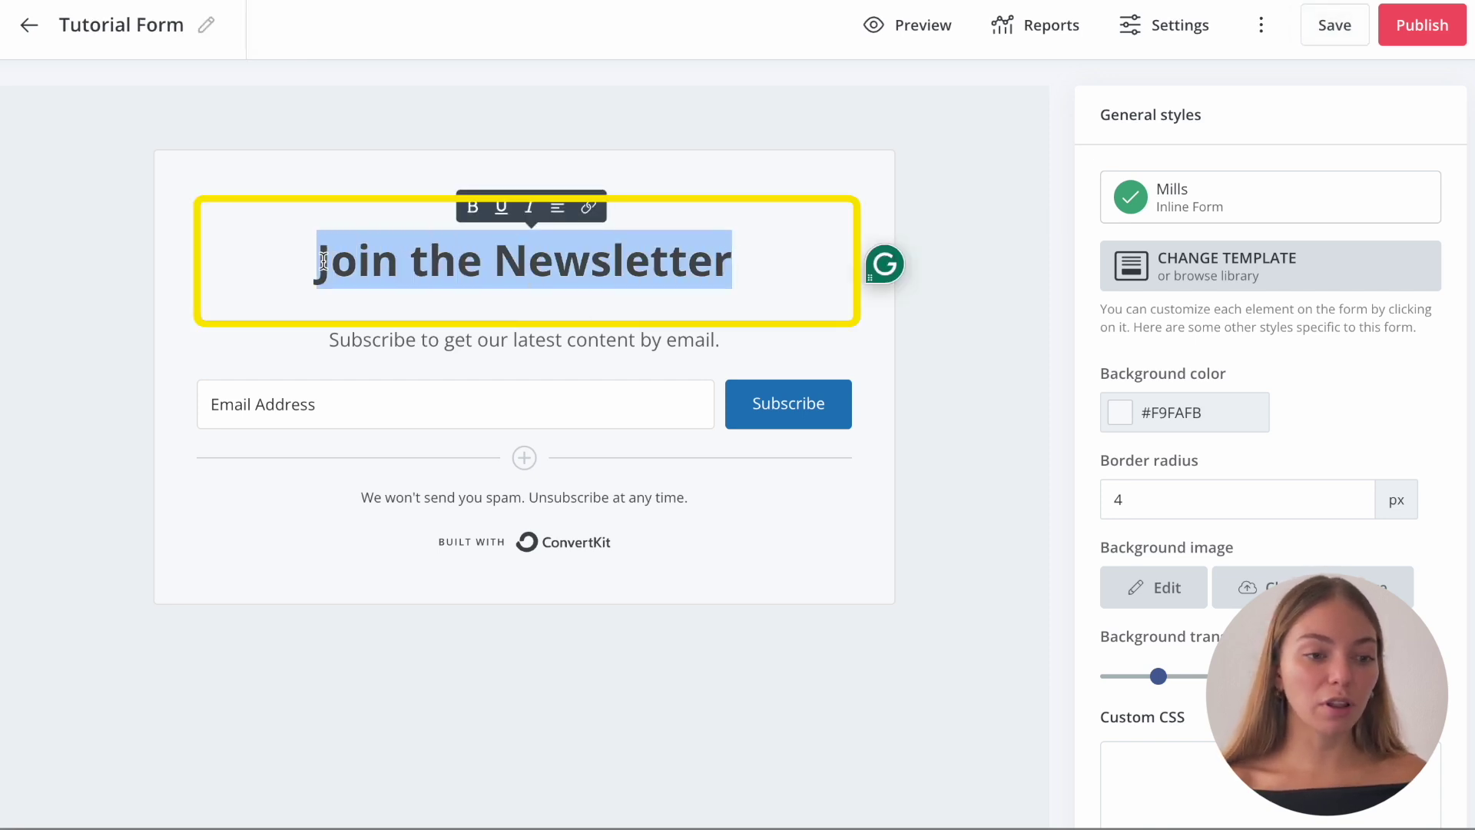
key("BackSpace")
type("Create Your Youtube ch")
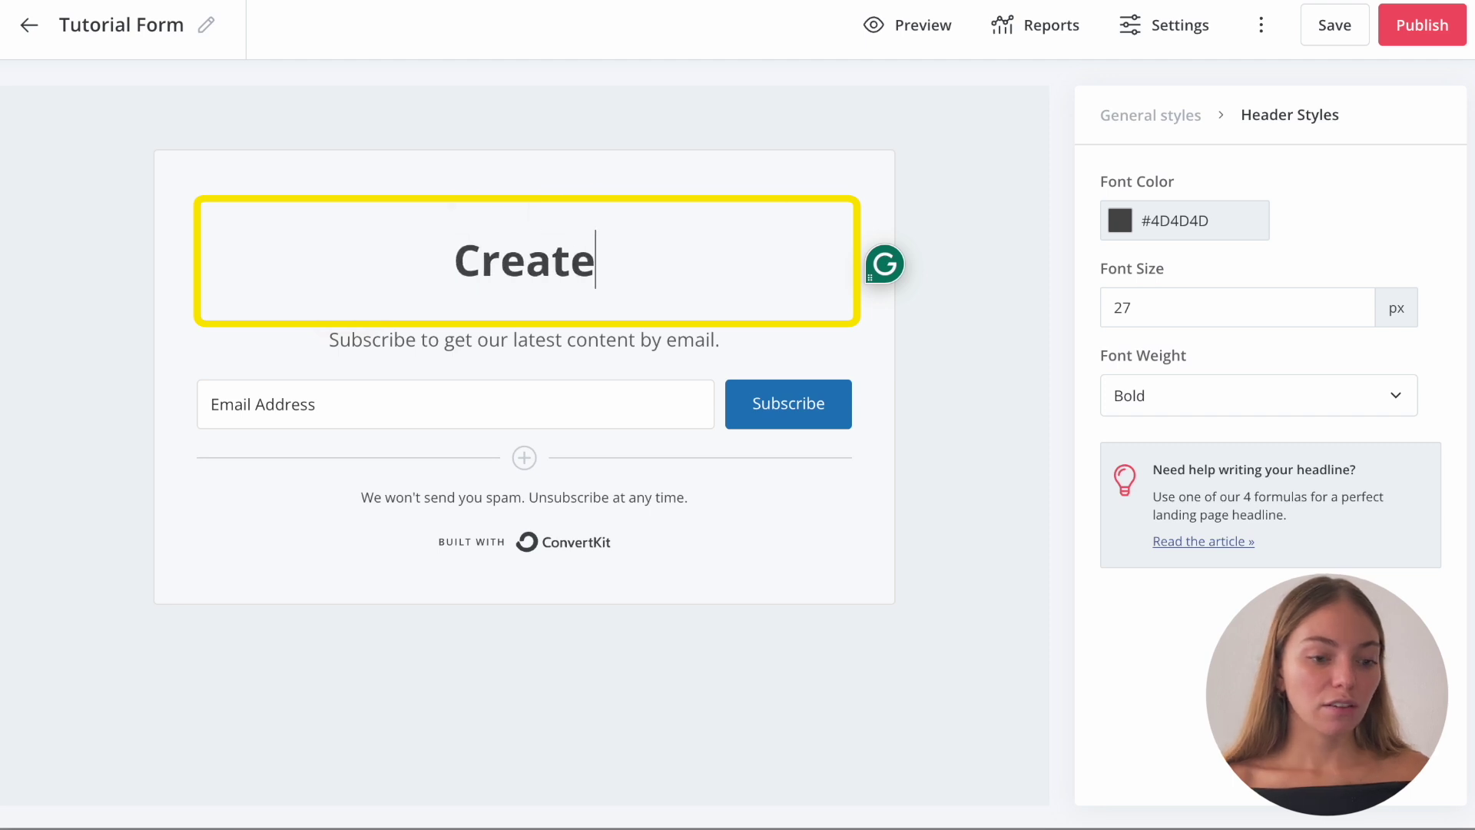
key("BackSpace")
key("BackSpace")
type("Channel")
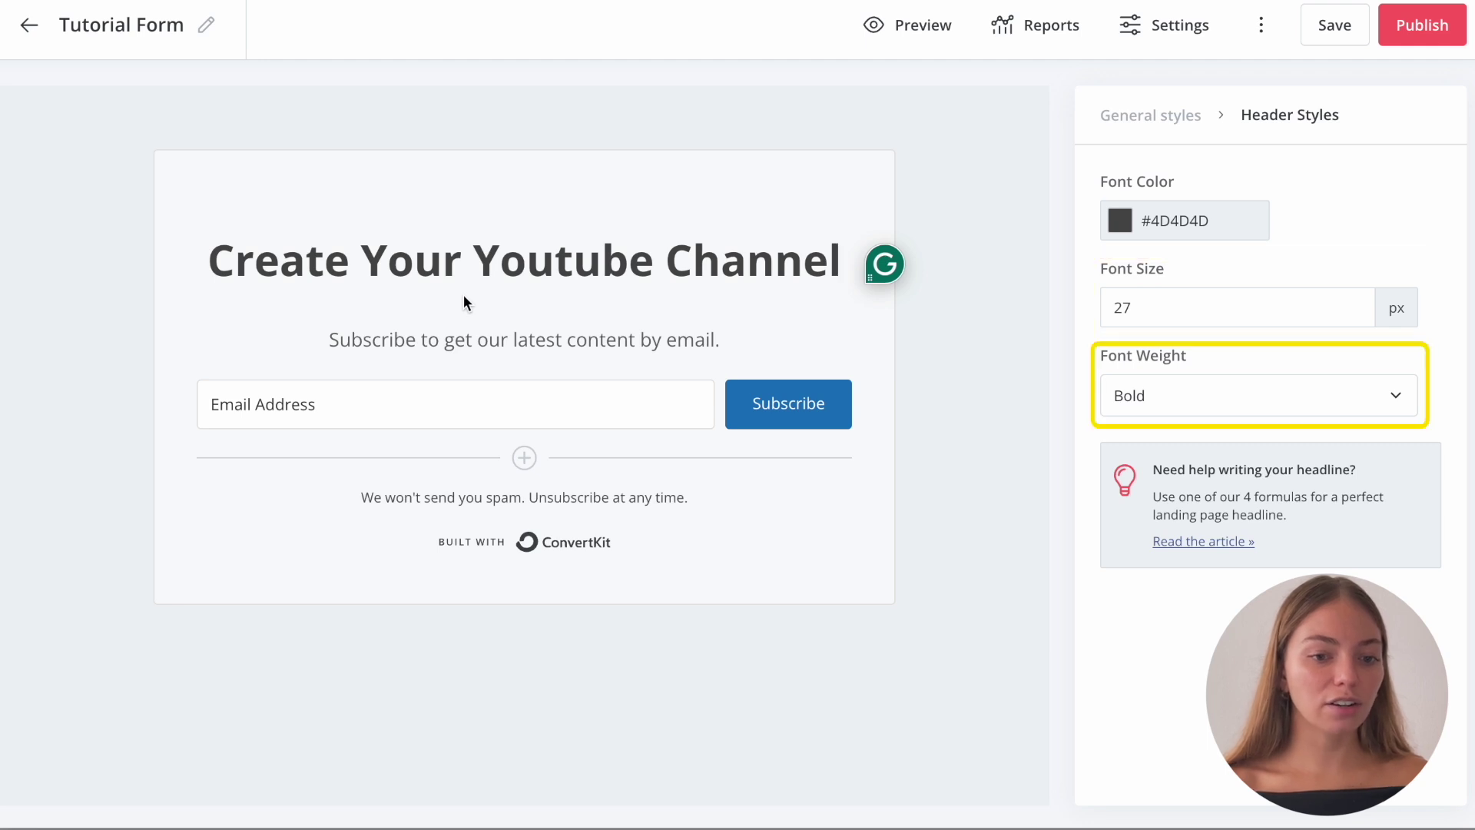
triple_click(697, 339)
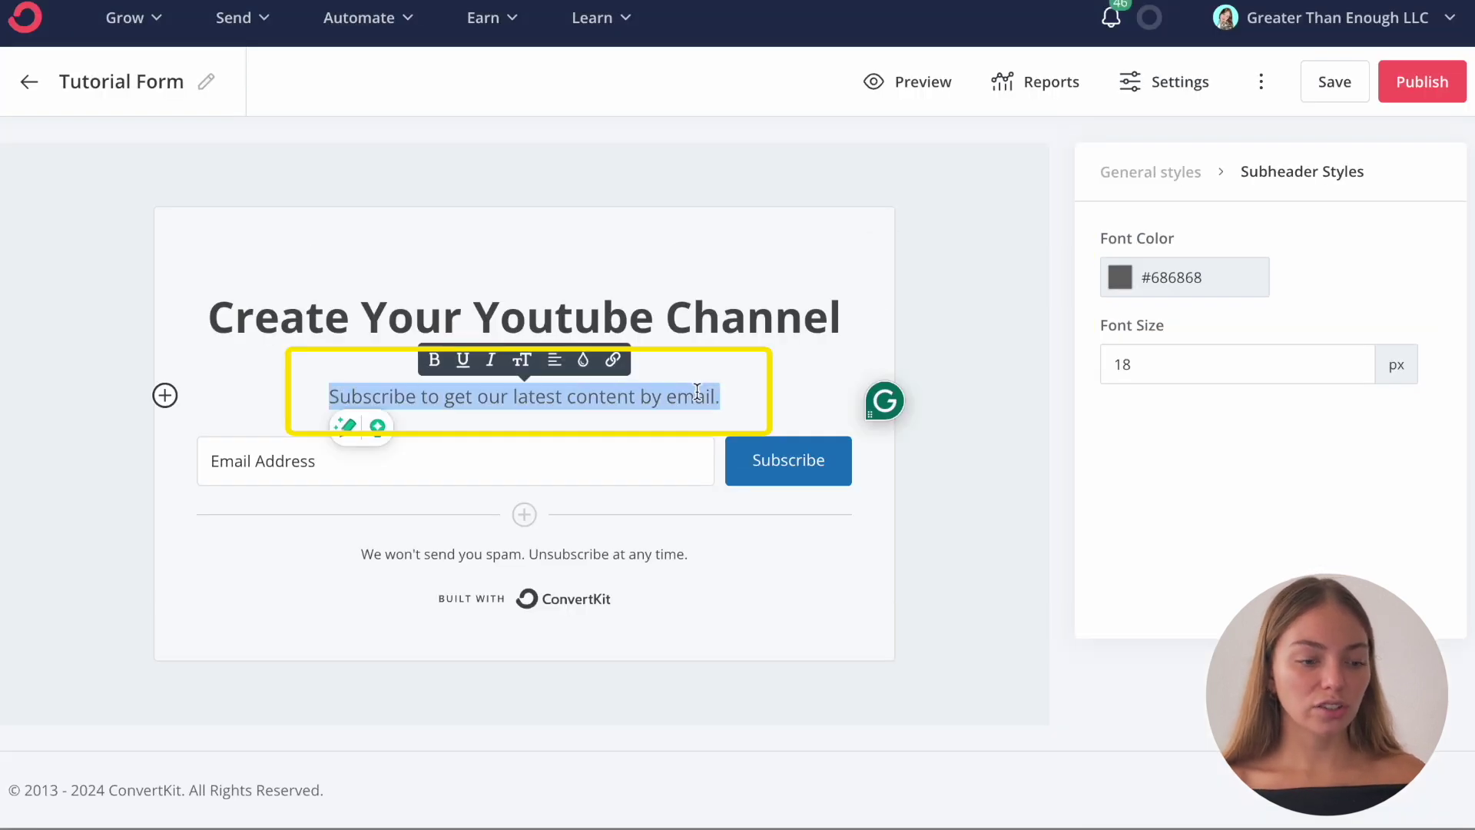
type("Free Video Course")
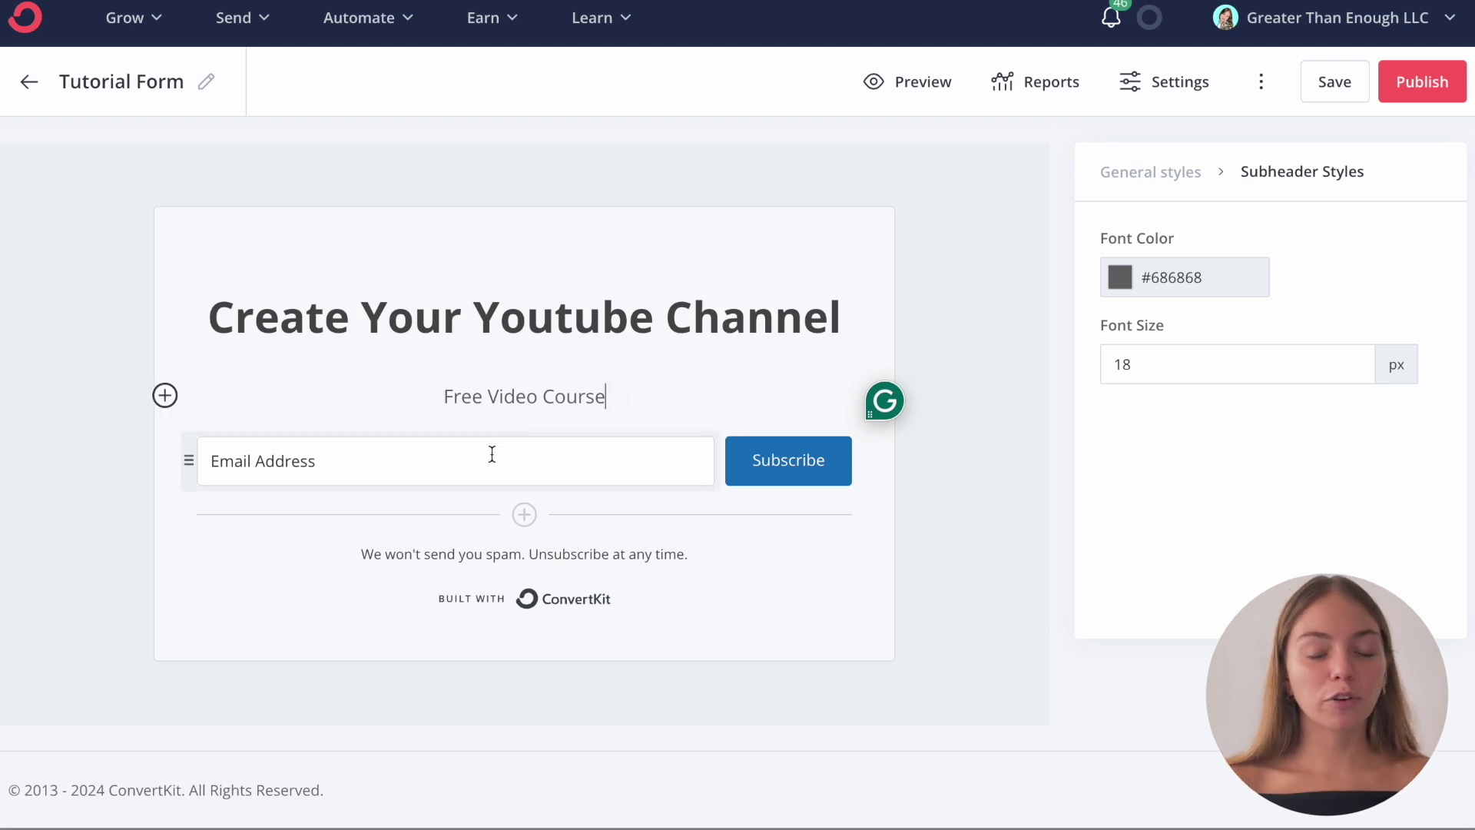
Add a custom field to the form, place it above Email Address and assign it to First Name
left_click(524, 515)
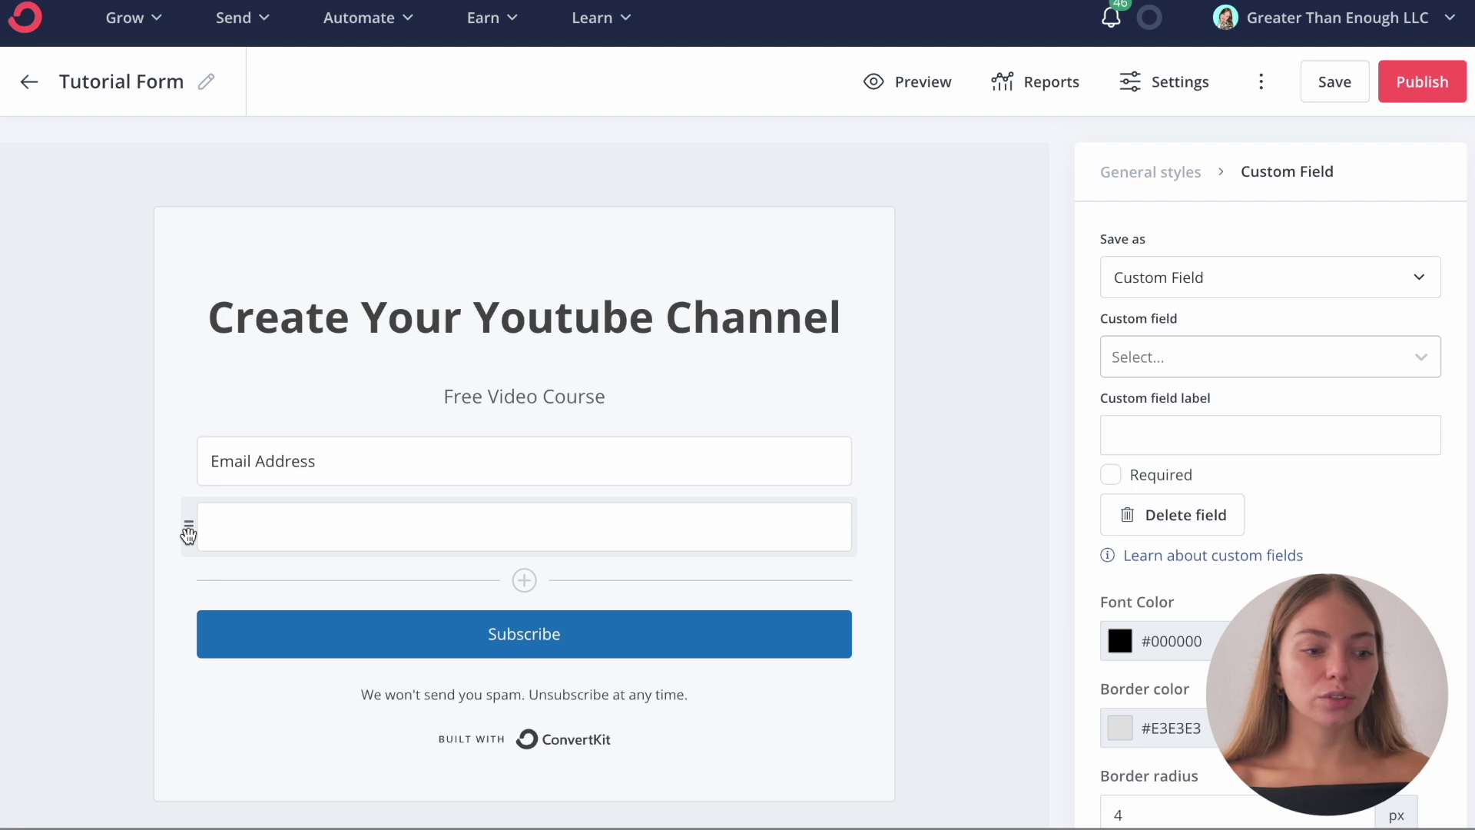
left_click_drag(188, 533, 277, 464)
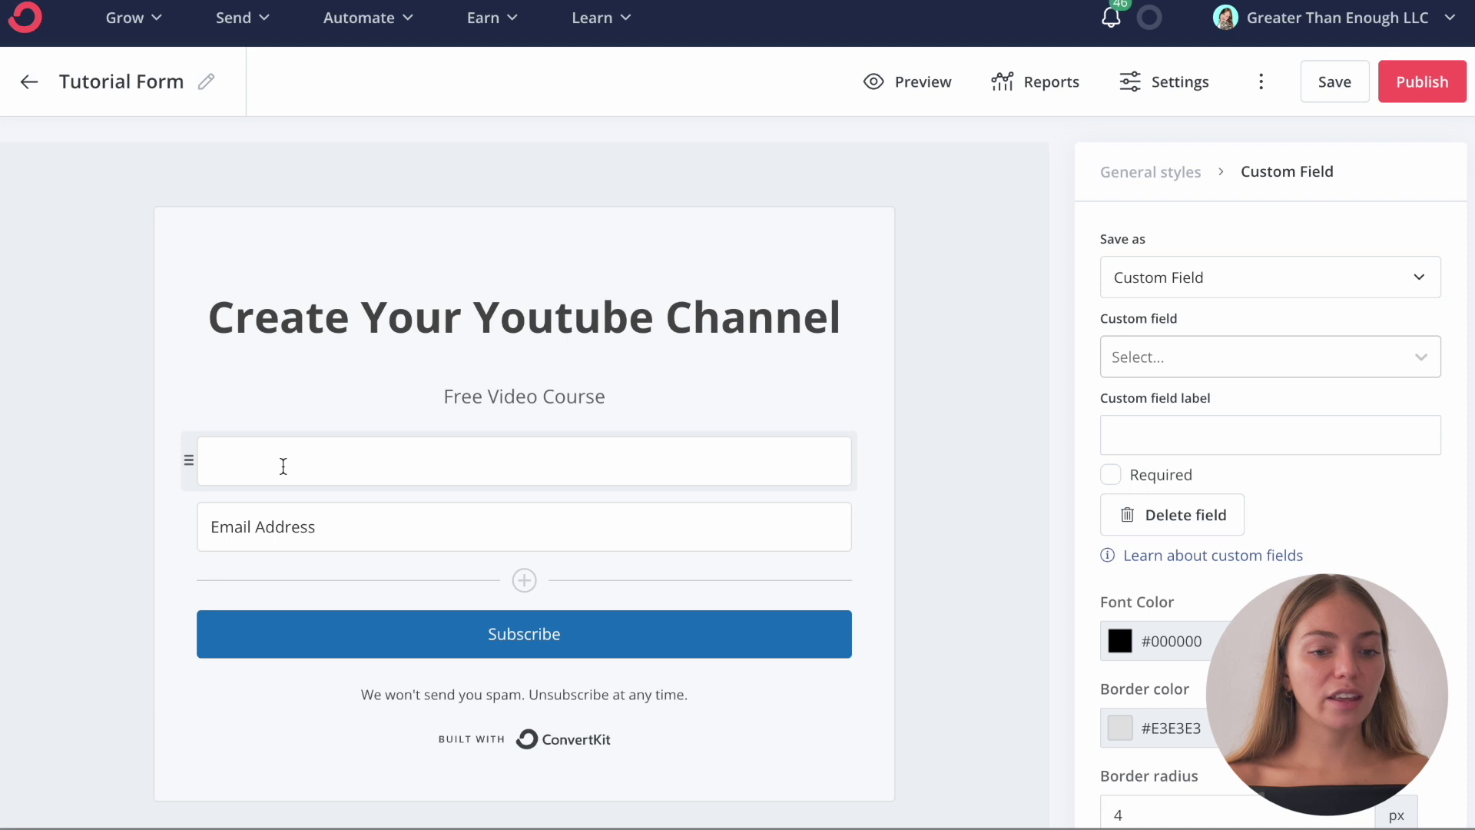
left_click(1220, 353)
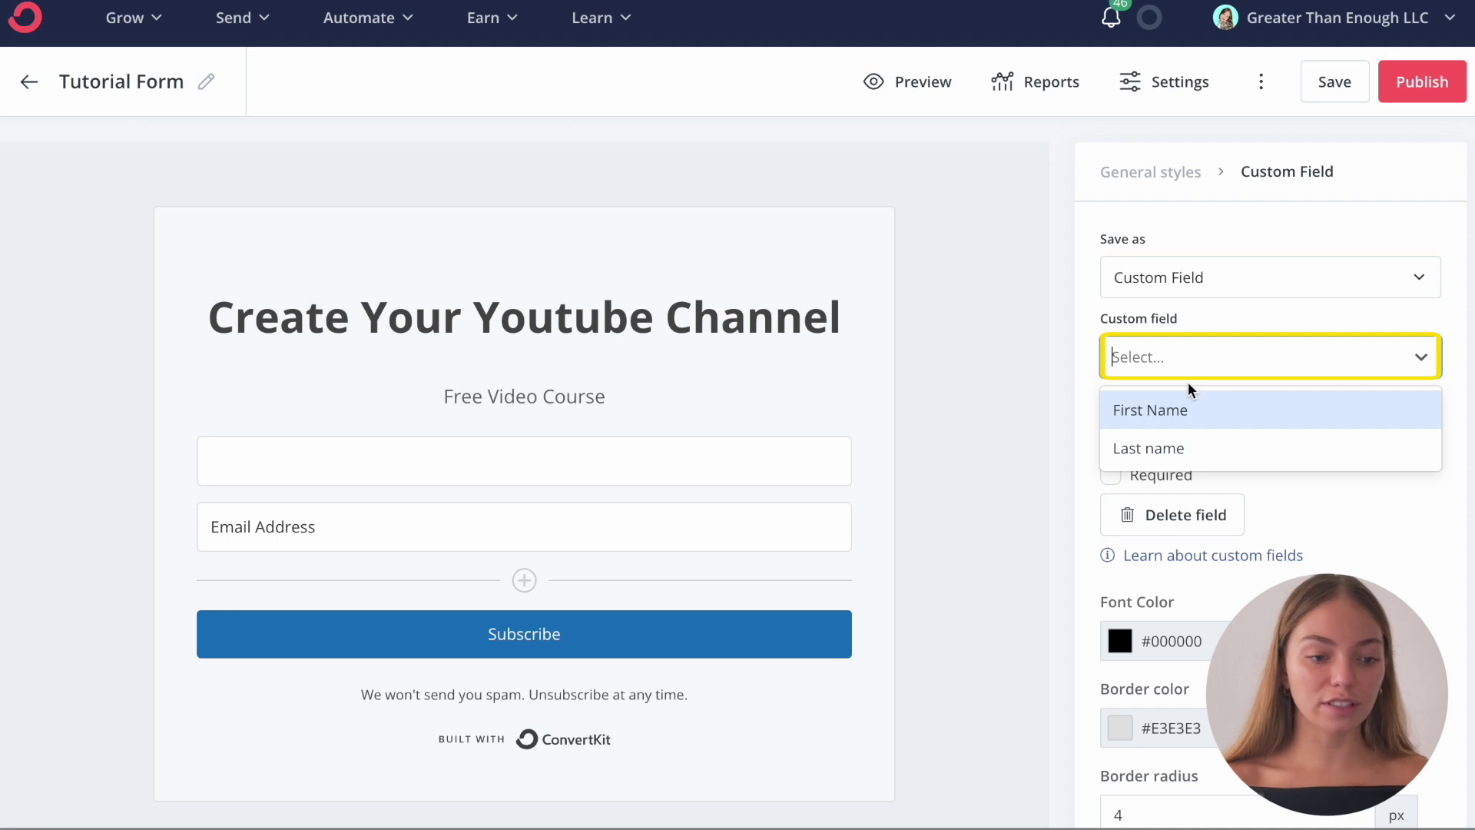
left_click(1183, 406)
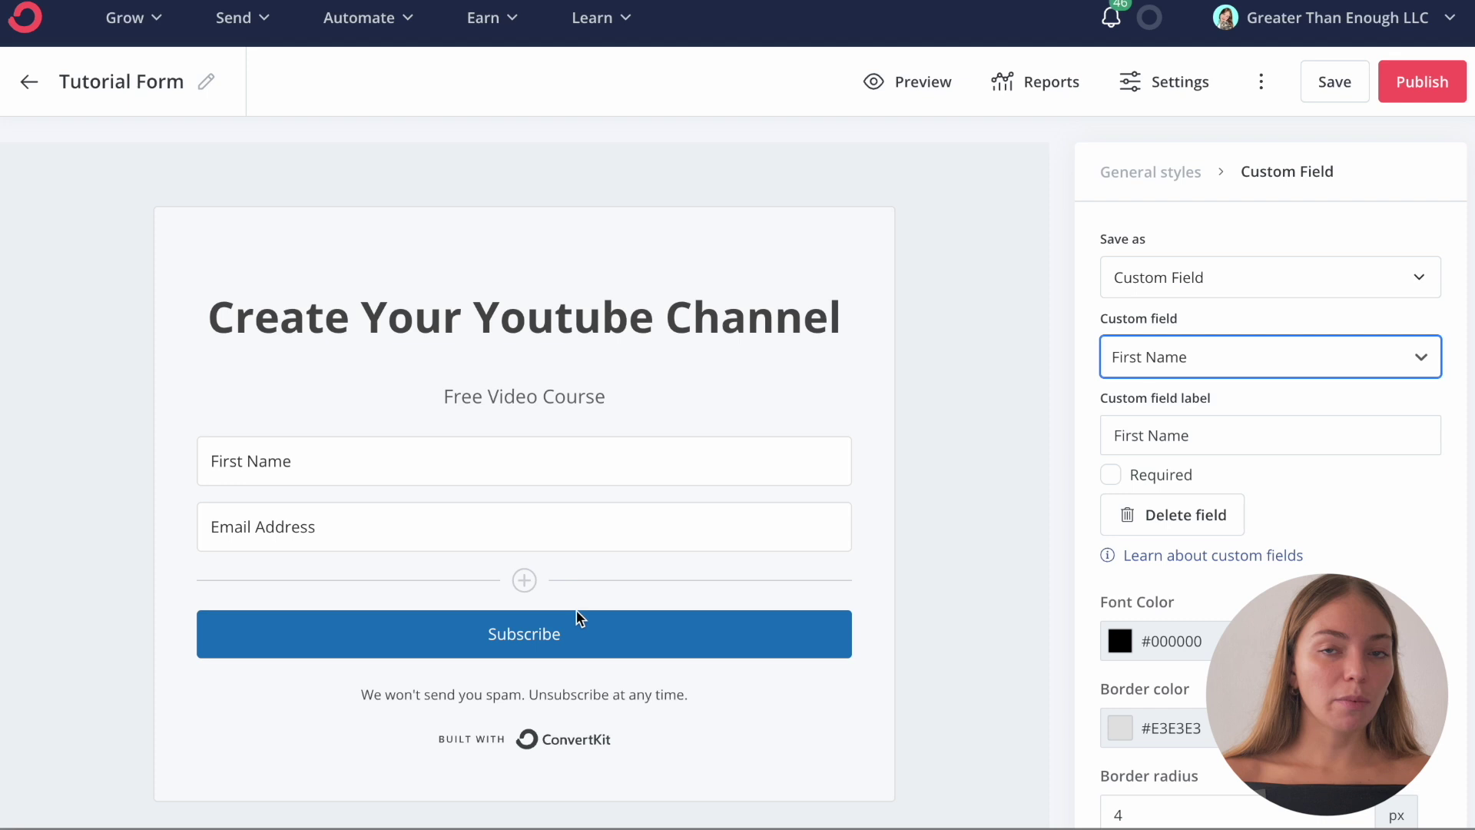
Change the form button's text to uppercase "SUBSCRIBE" and set its background color to red #FF001D
left_click(577, 638)
key("Caps_Lock")
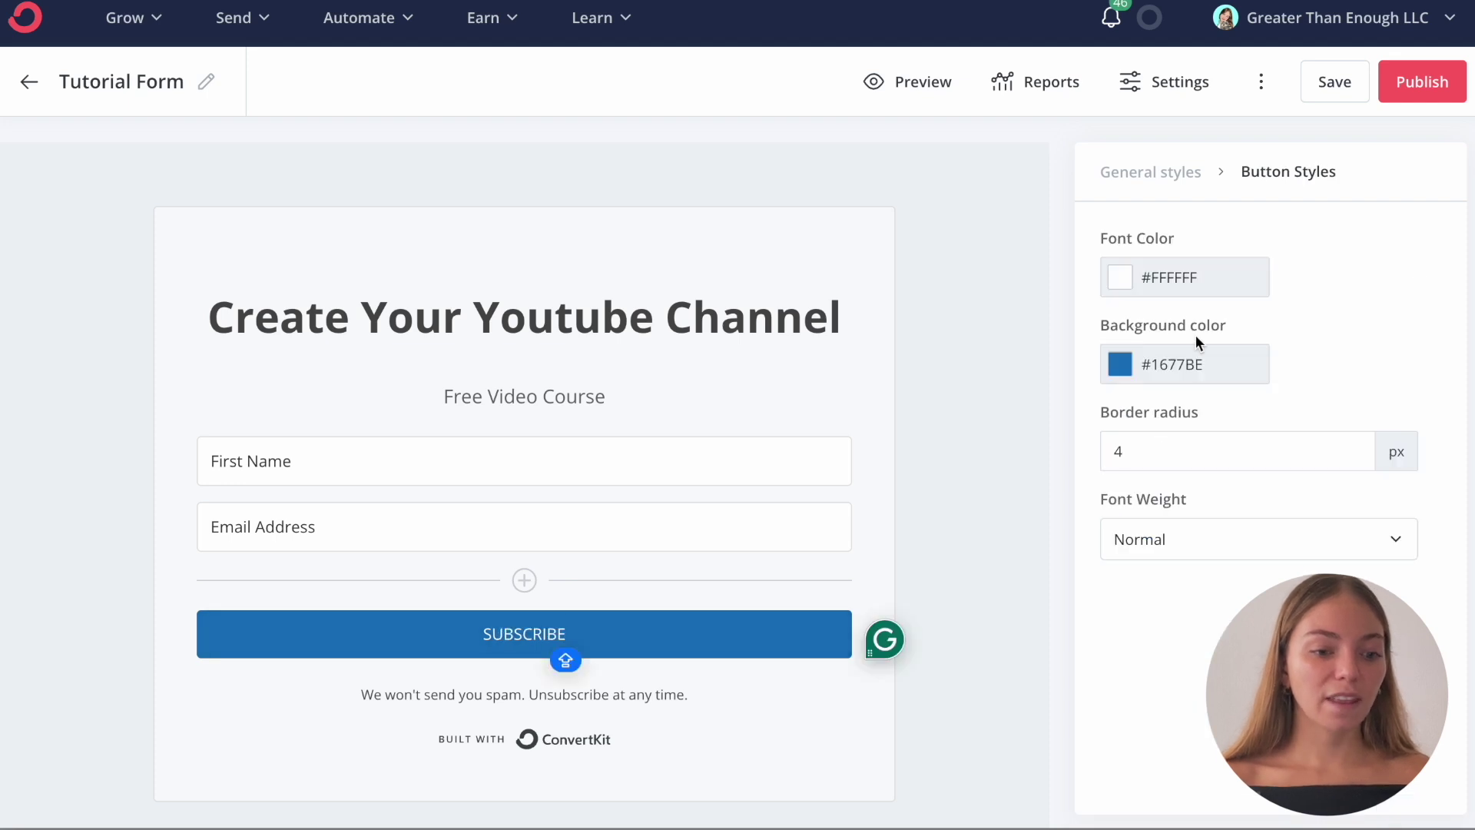
left_click(1126, 366)
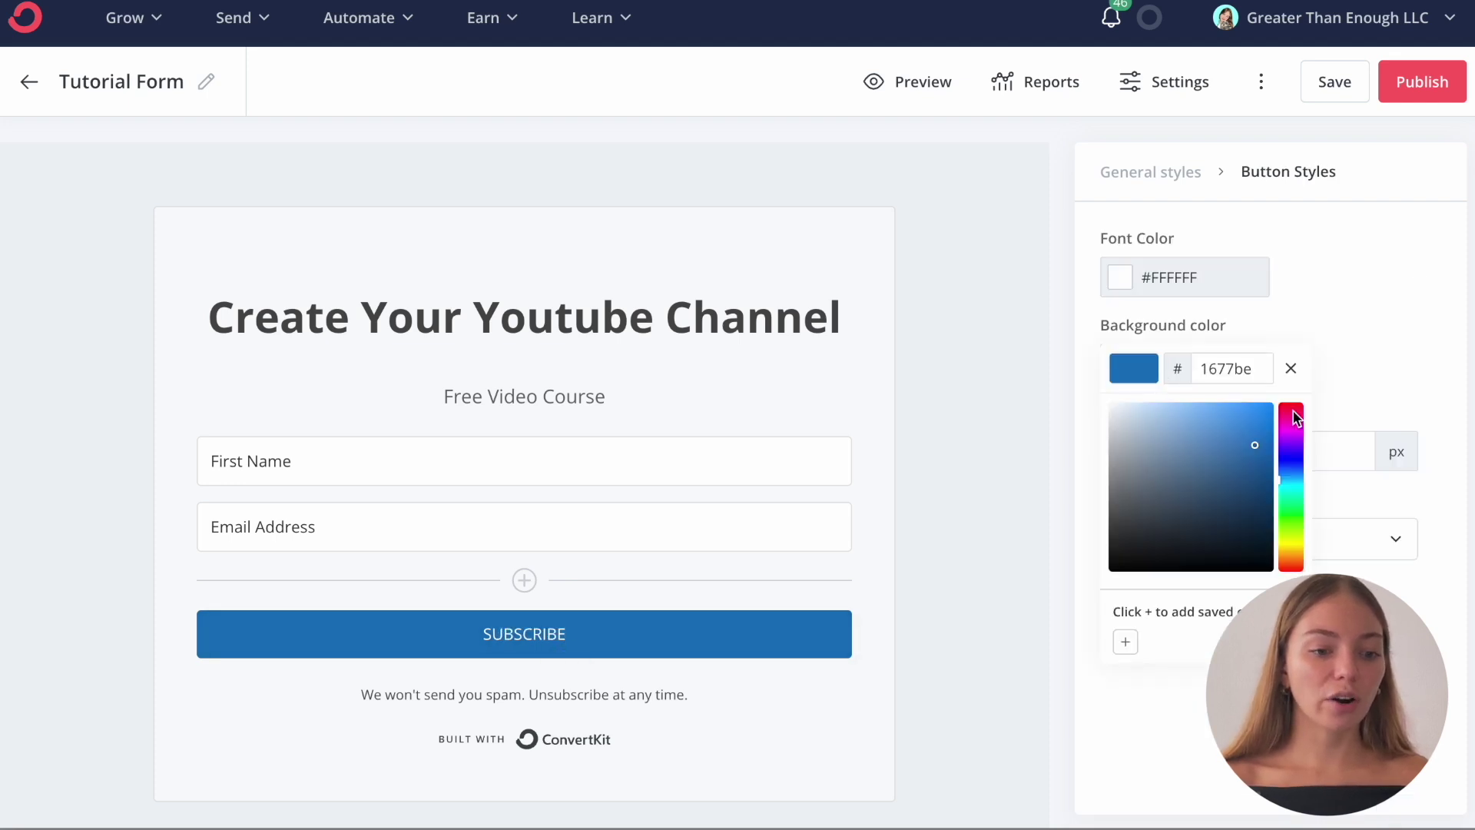
left_click(1292, 409)
left_click_drag(1254, 446, 1261, 418)
left_click(1395, 311)
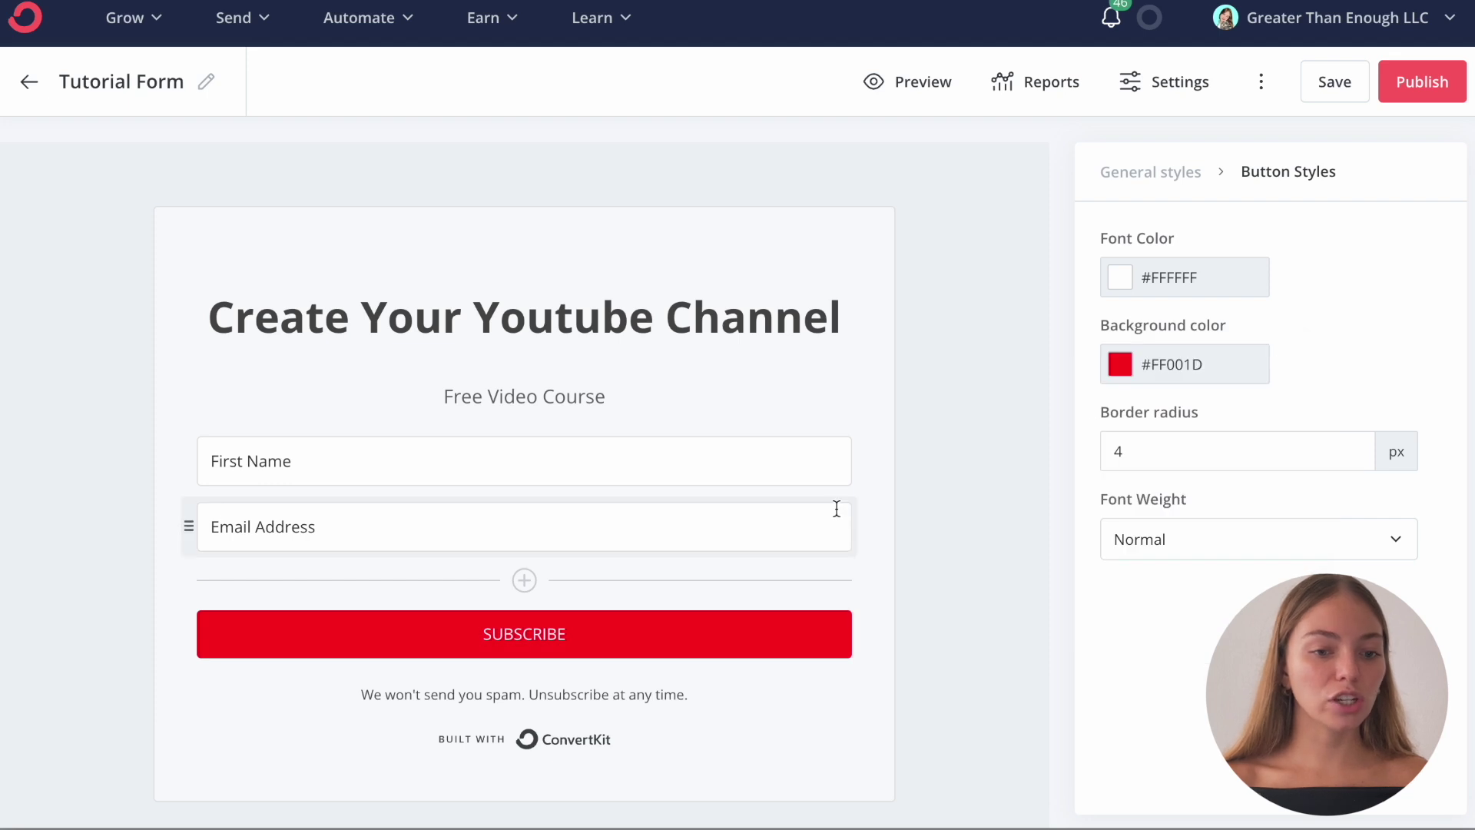
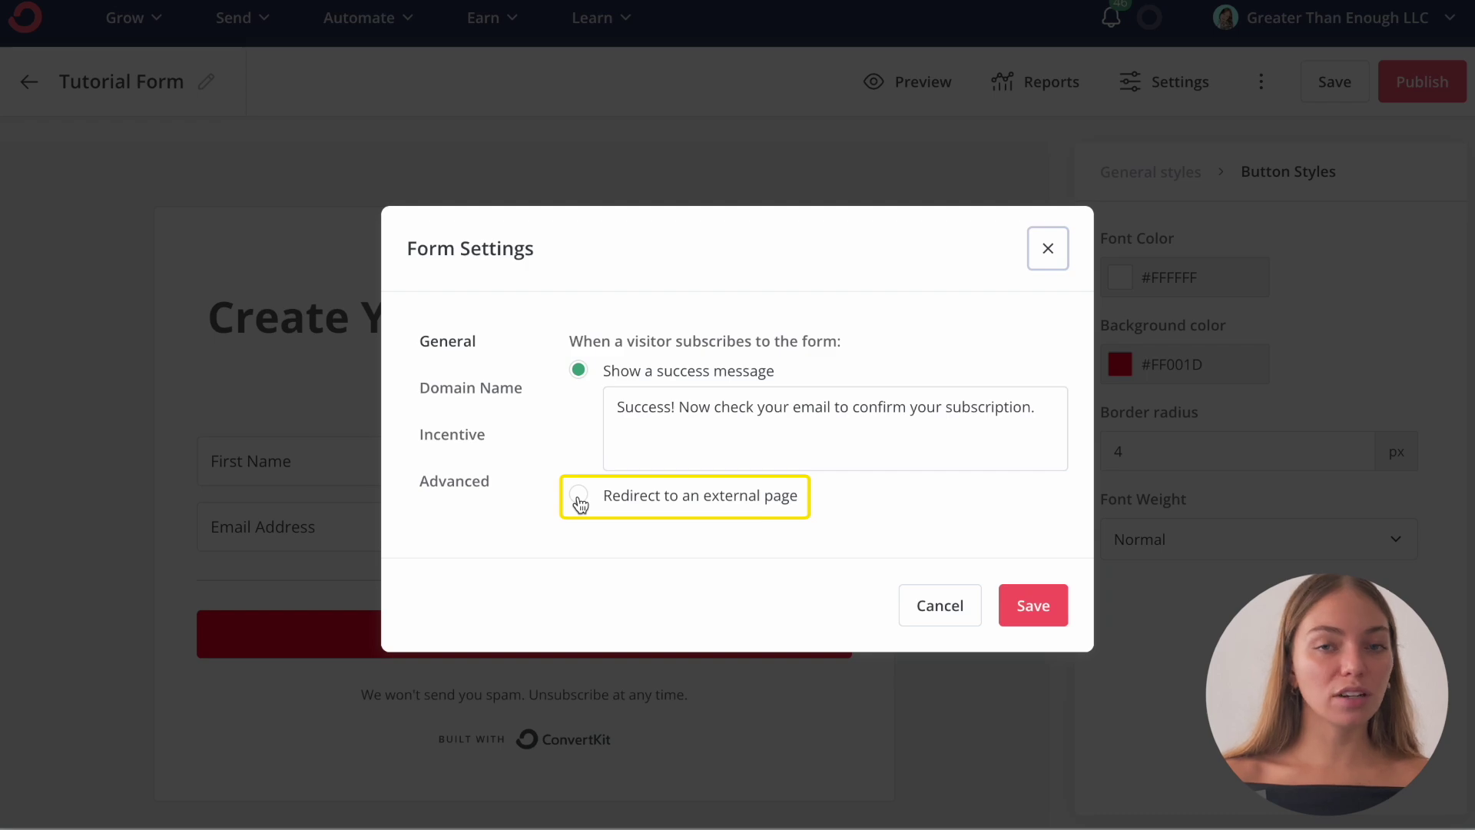
In the form's incentive email, set the subject line to "Confirm your subscription and start your free course!"
left_click(457, 440)
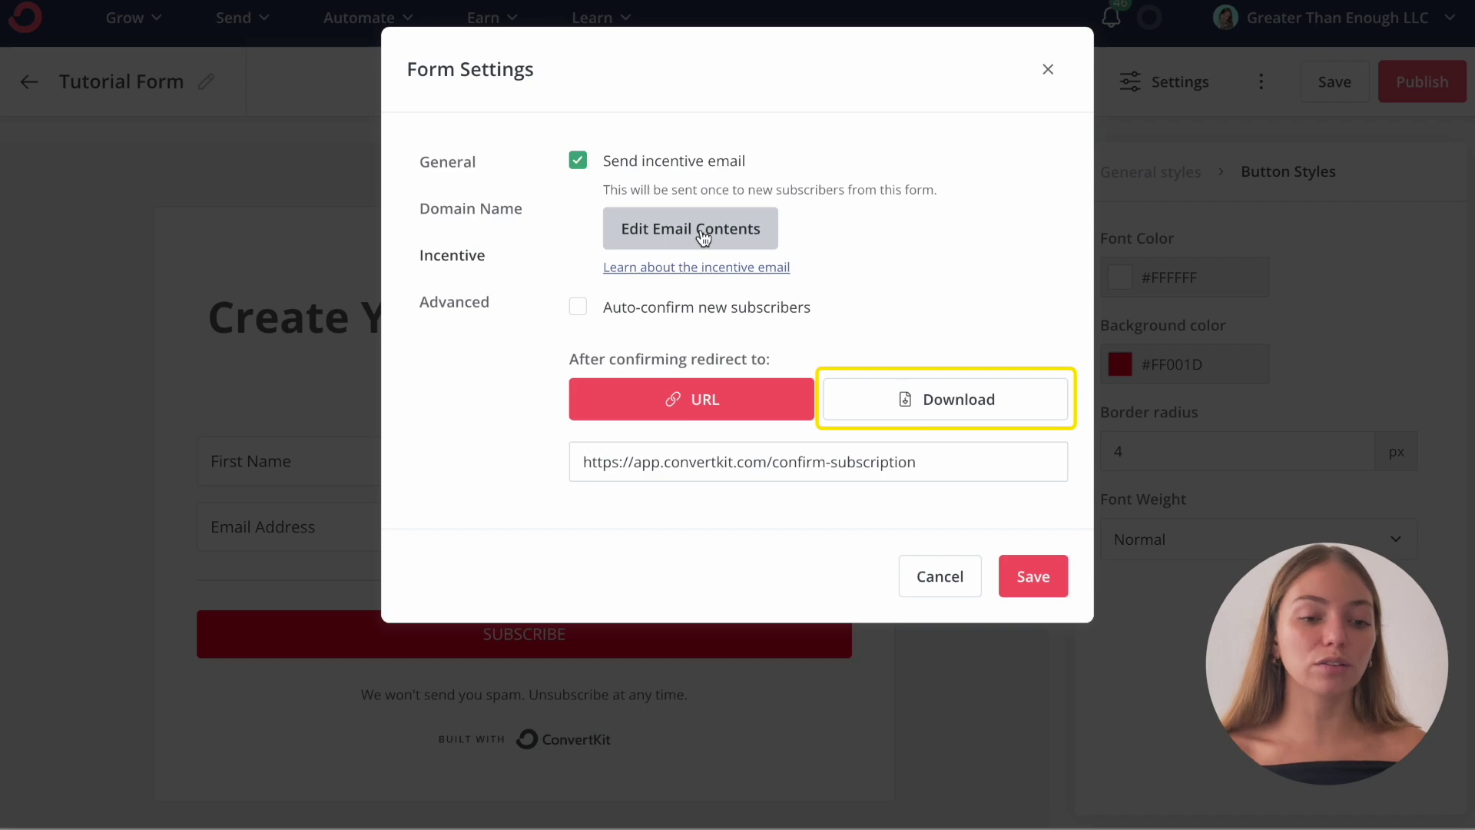
left_click(699, 231)
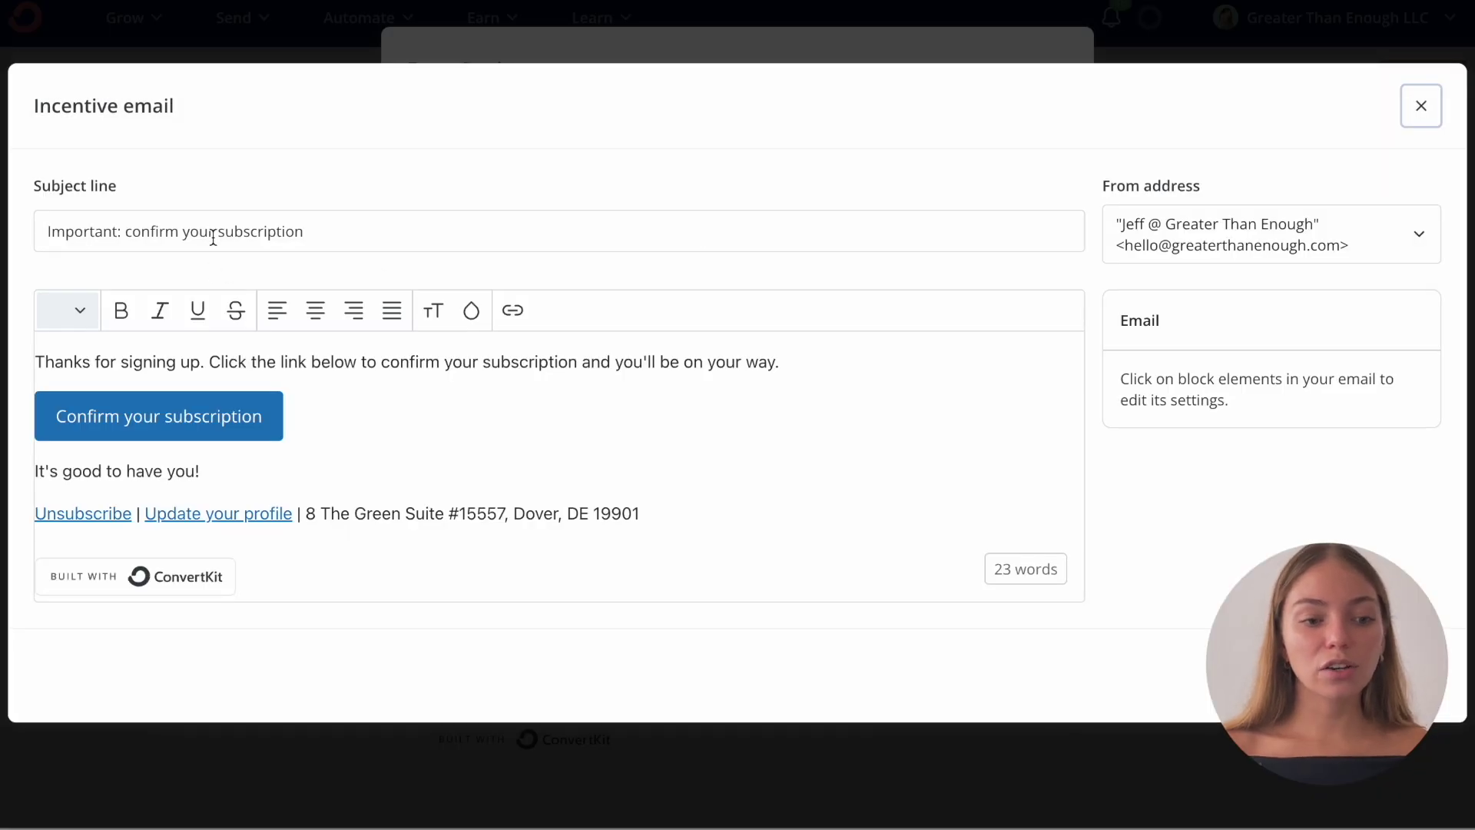
left_click_drag(302, 231, 40, 232)
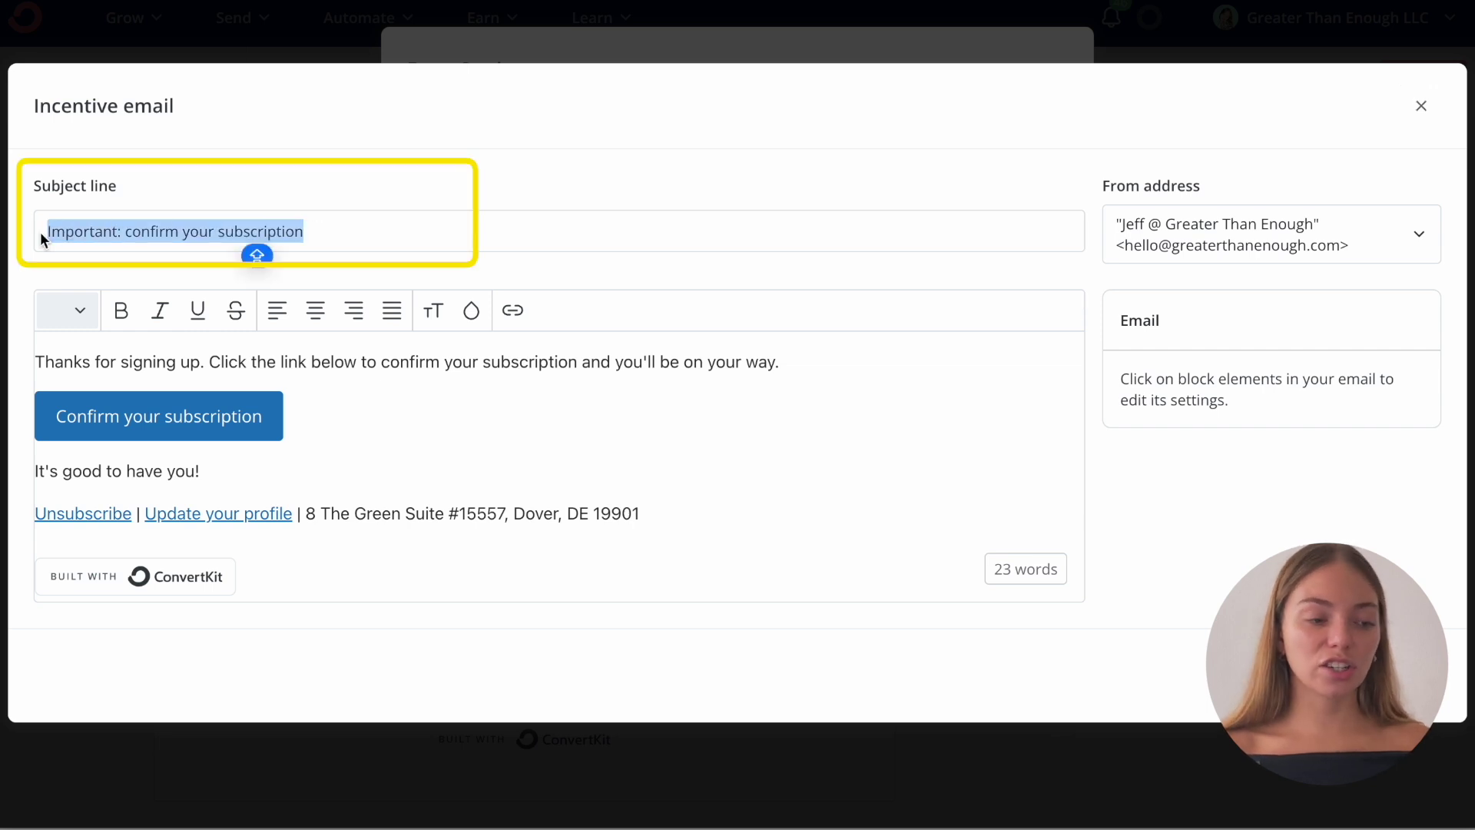
type("Confirm your subscription and start your free course!")
left_click(200, 471)
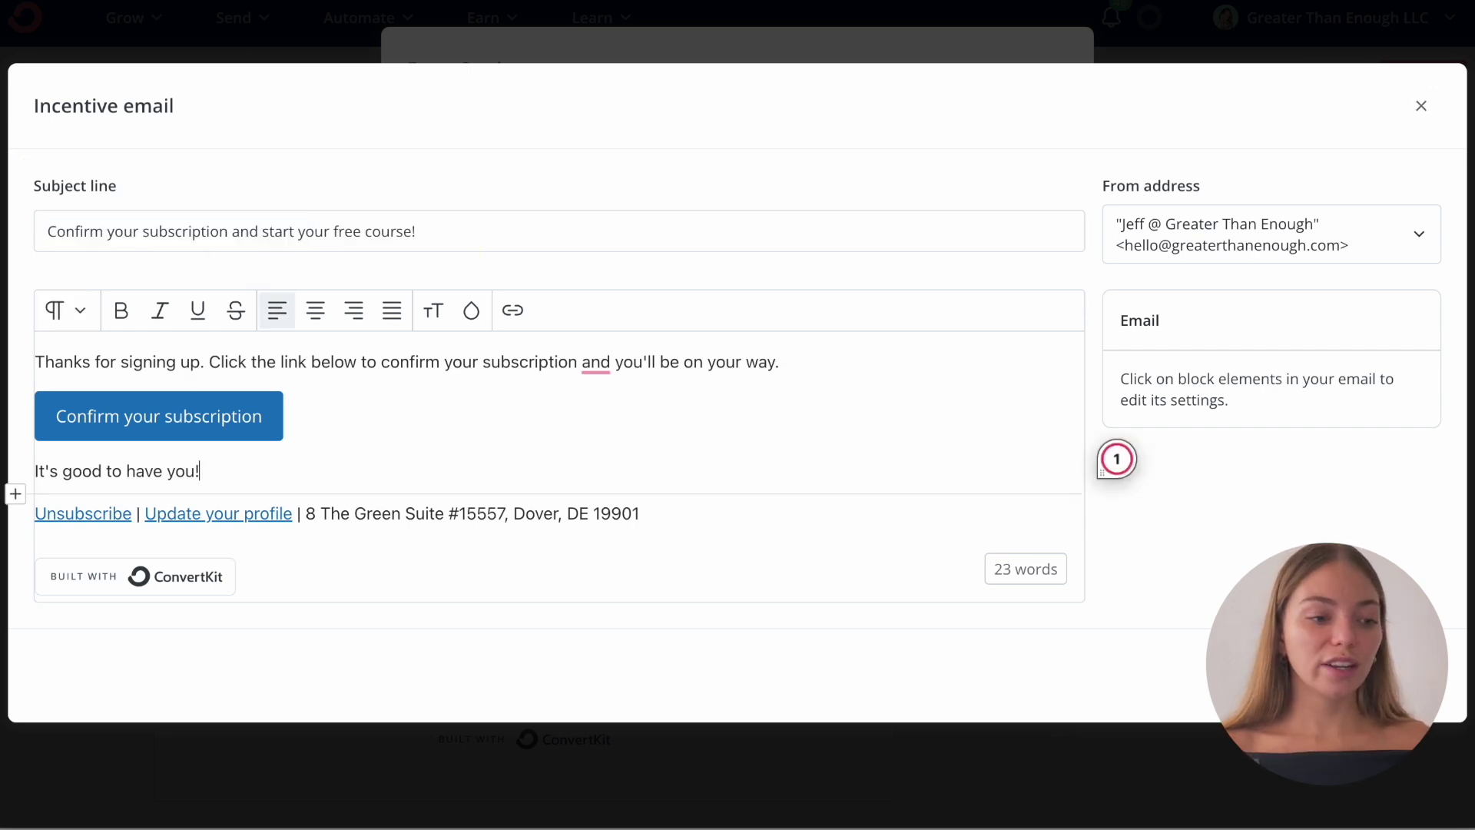
Set the confirmation button's background color to red FF0004, and save the incentive email and form settings
left_click(254, 404)
left_click(1142, 522)
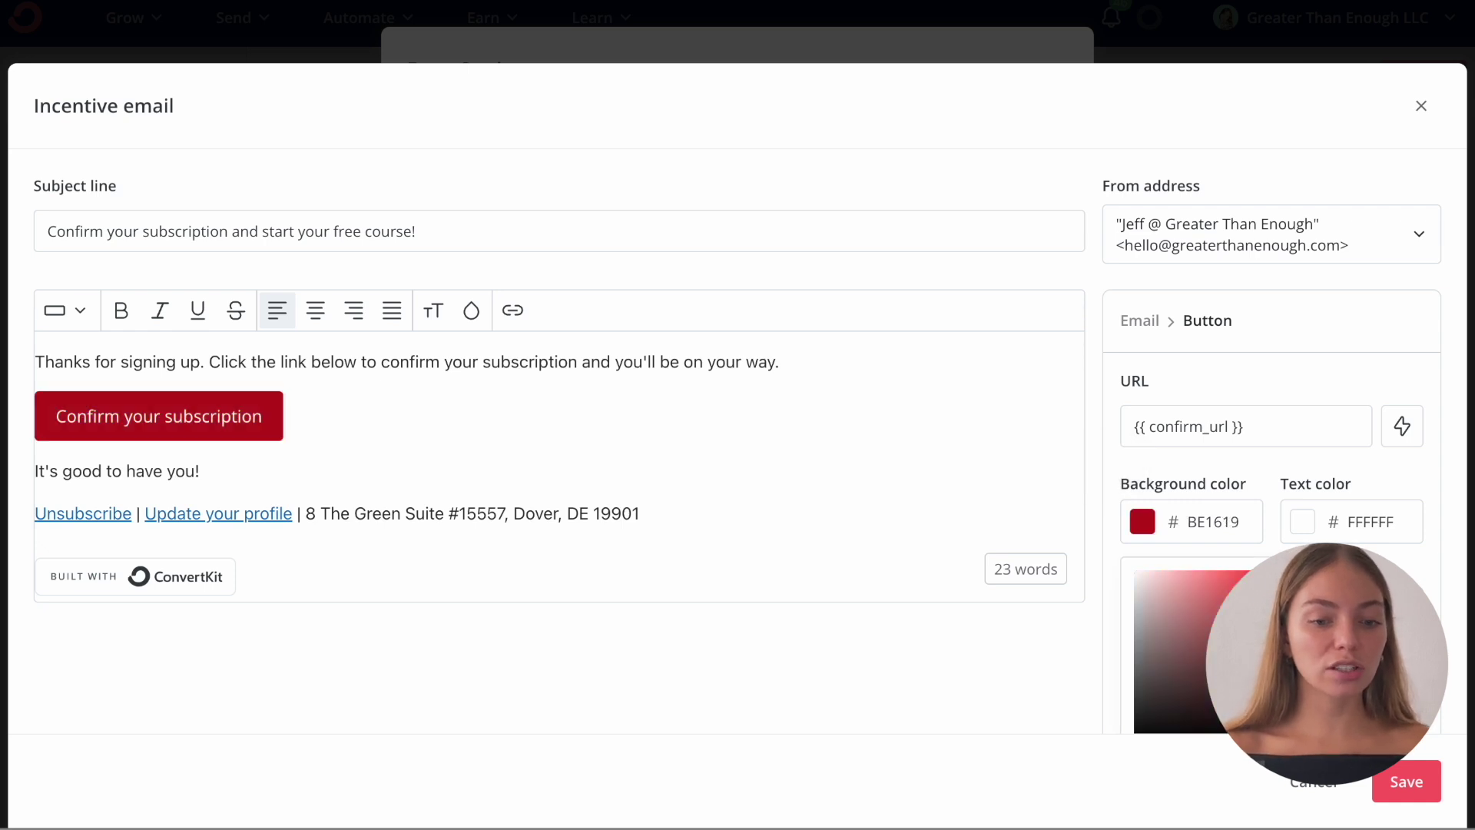
left_click(726, 428)
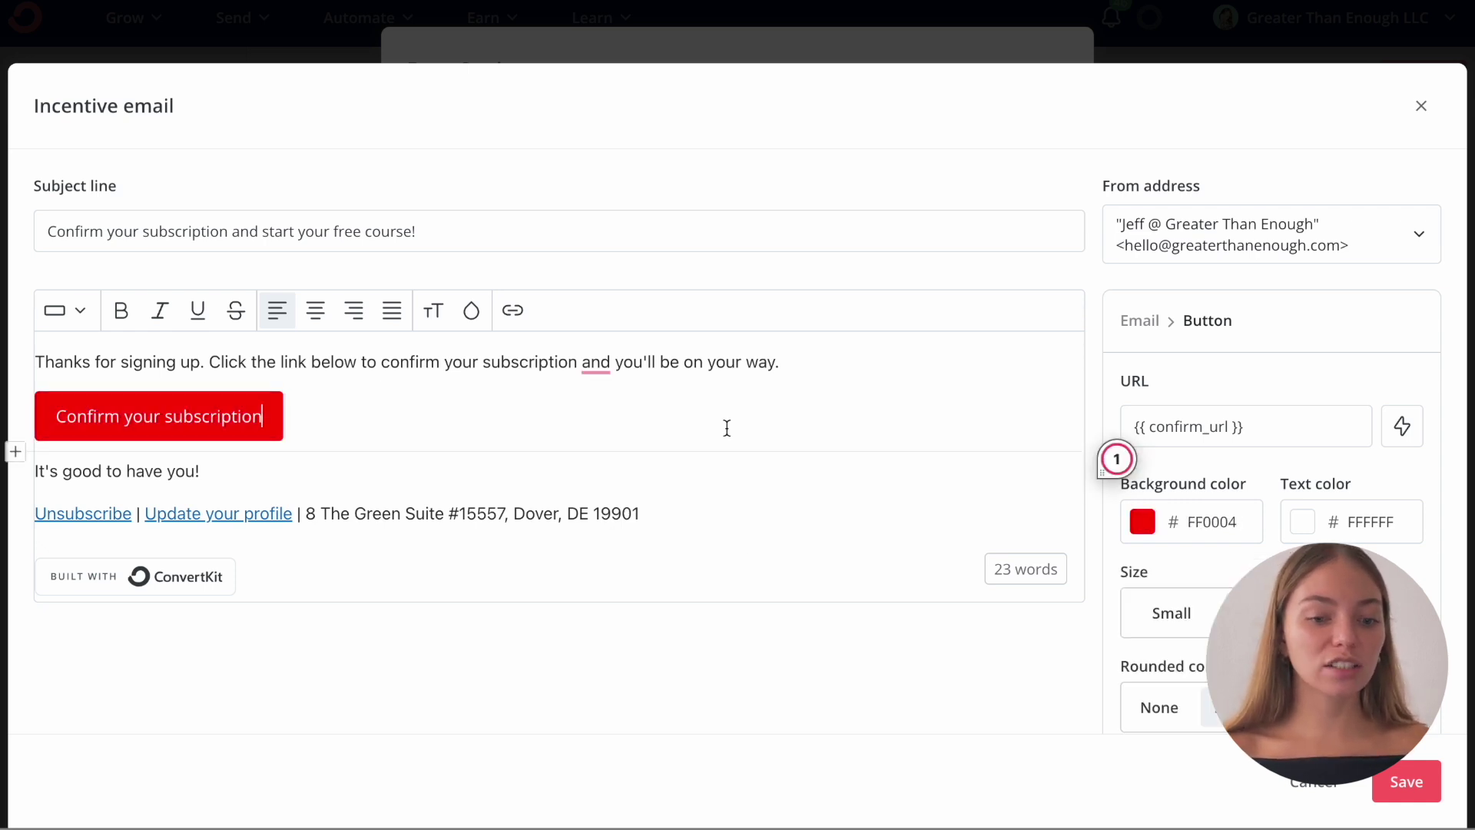
left_click(1404, 792)
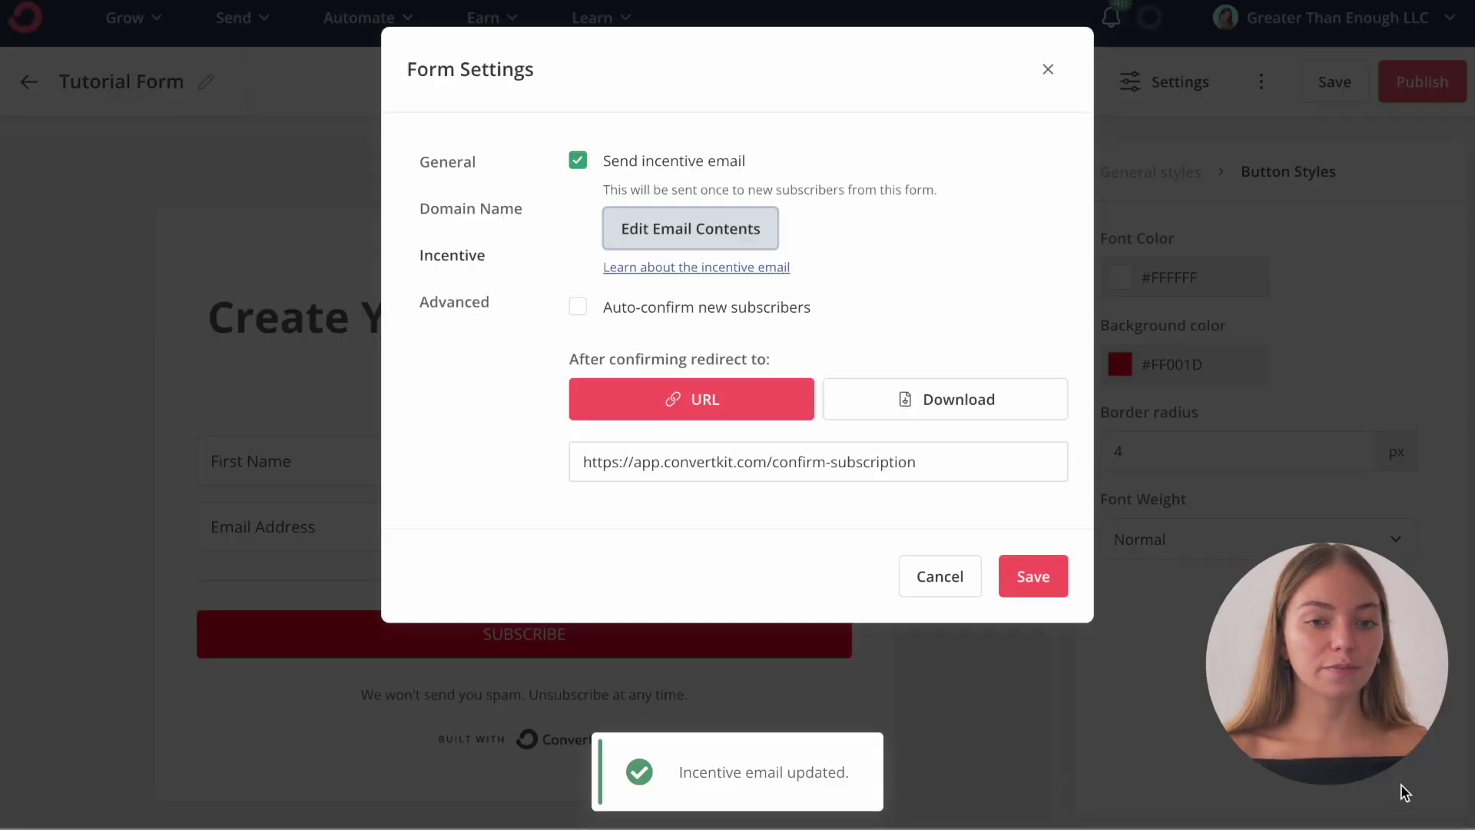
left_click(1033, 577)
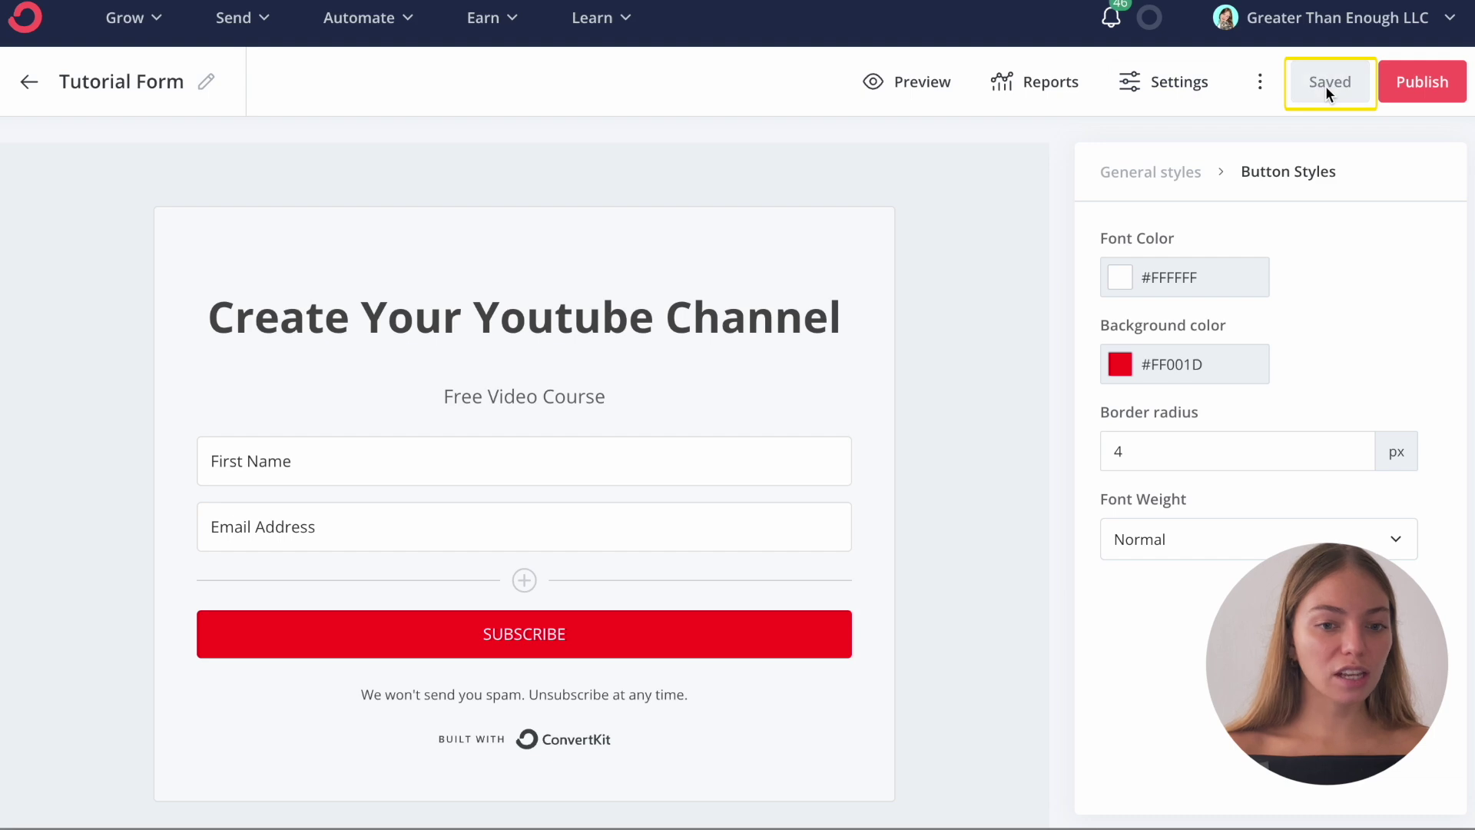
Publish the form and copy its HTML embed code
left_click(1398, 69)
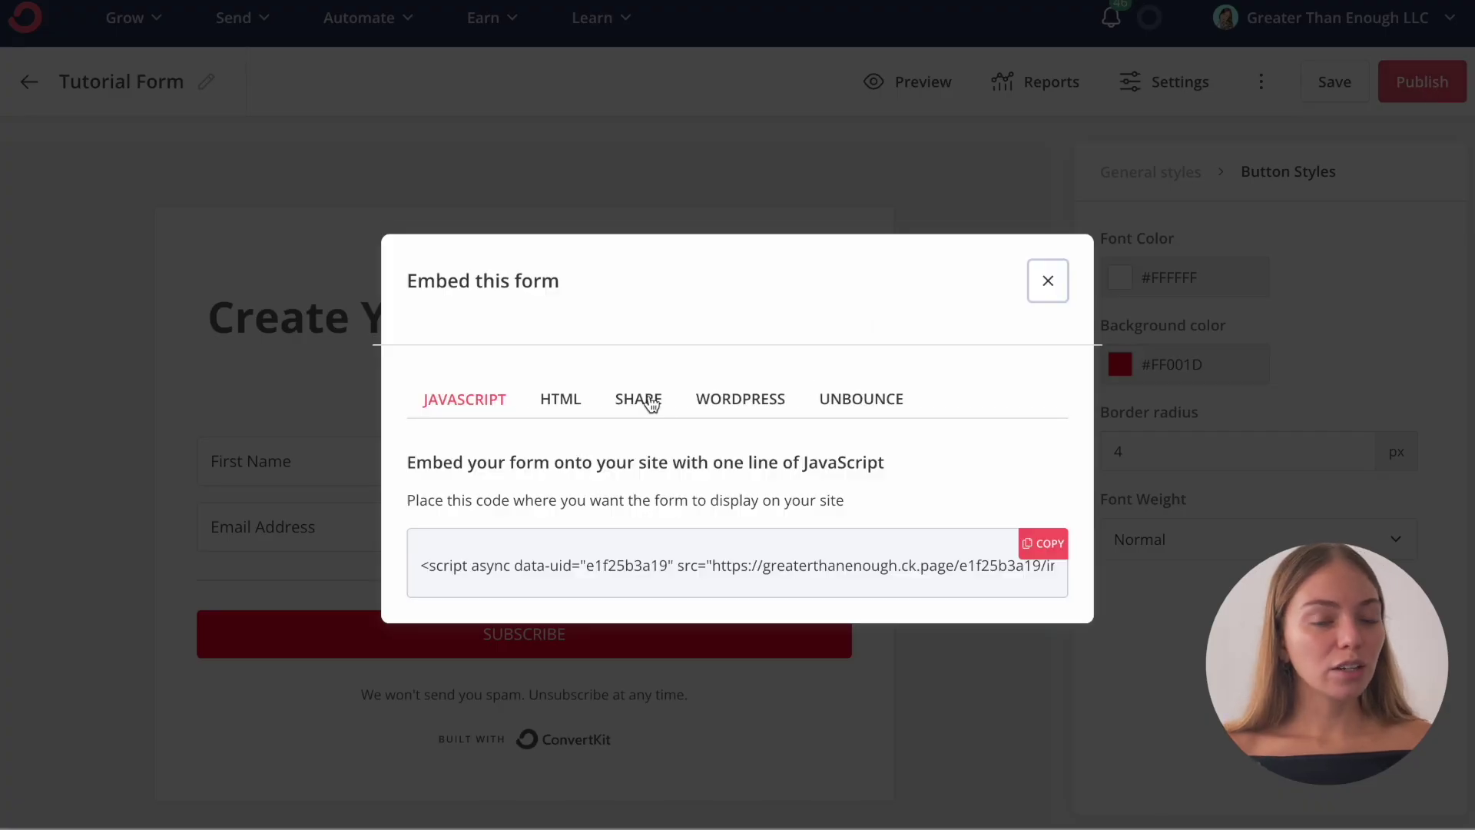
left_click(560, 403)
scroll(592, 498, "down", 10)
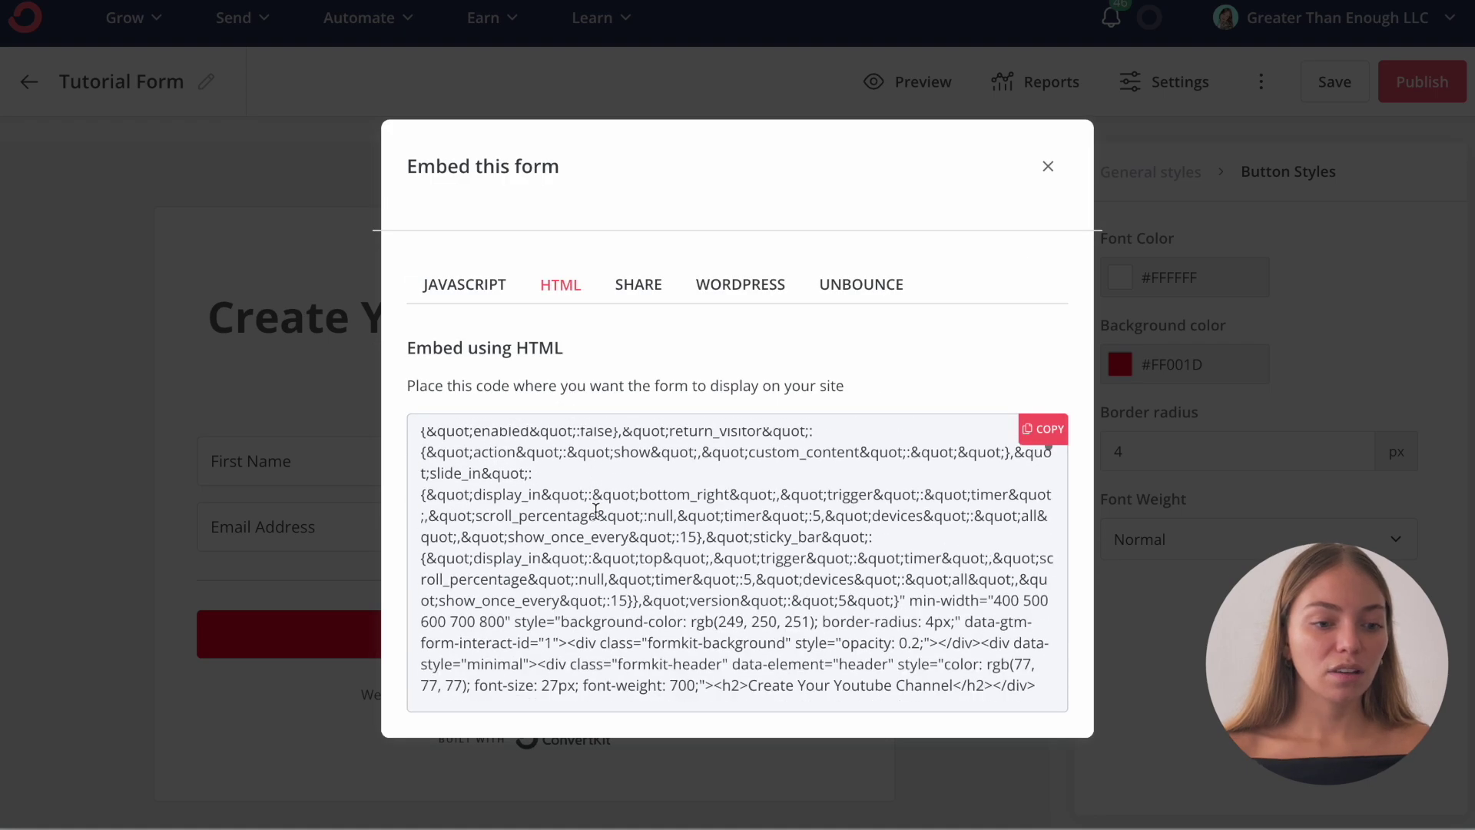
scroll(941, 441, "up", 2)
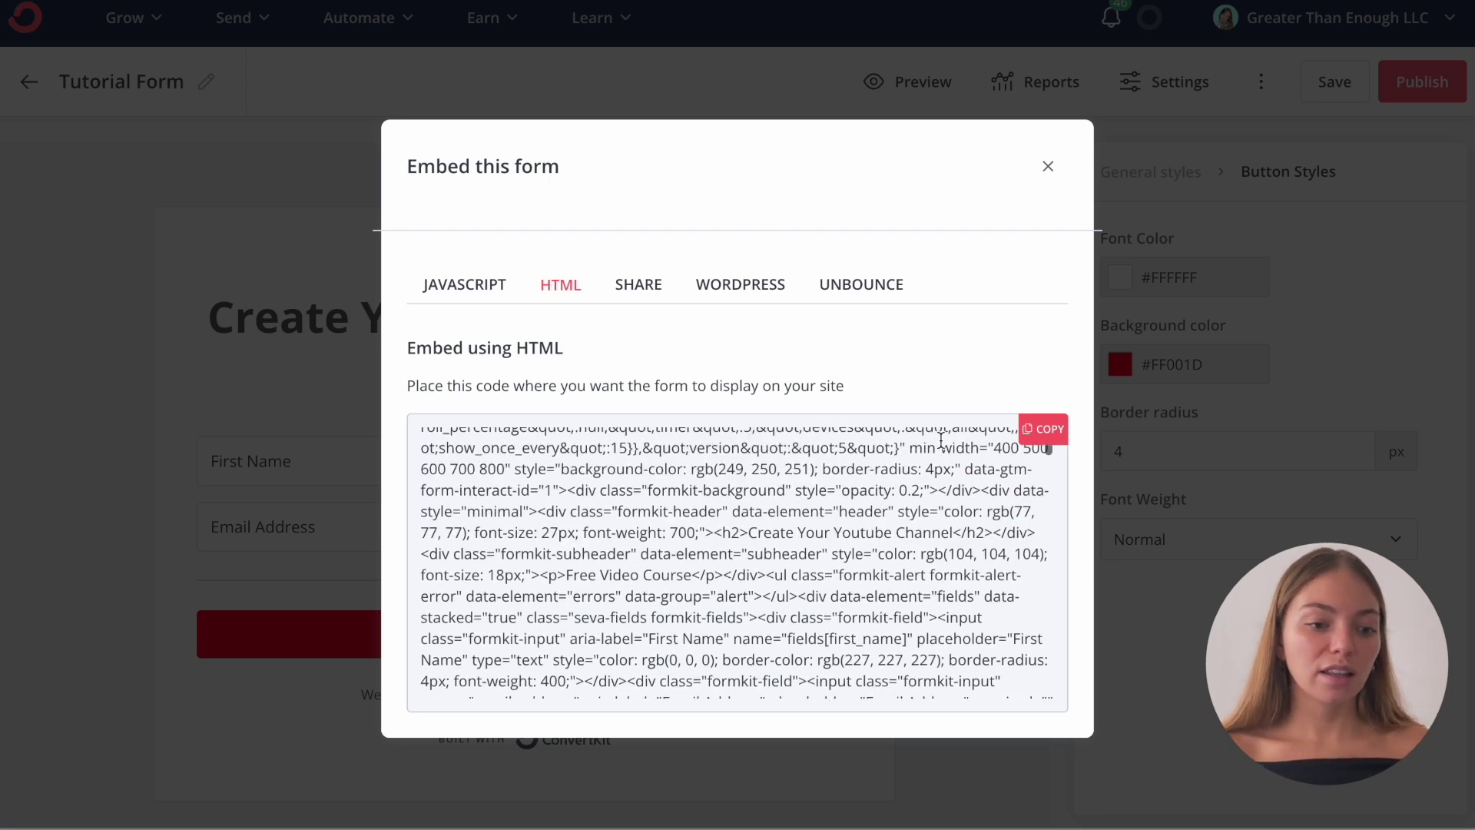
left_click(1046, 435)
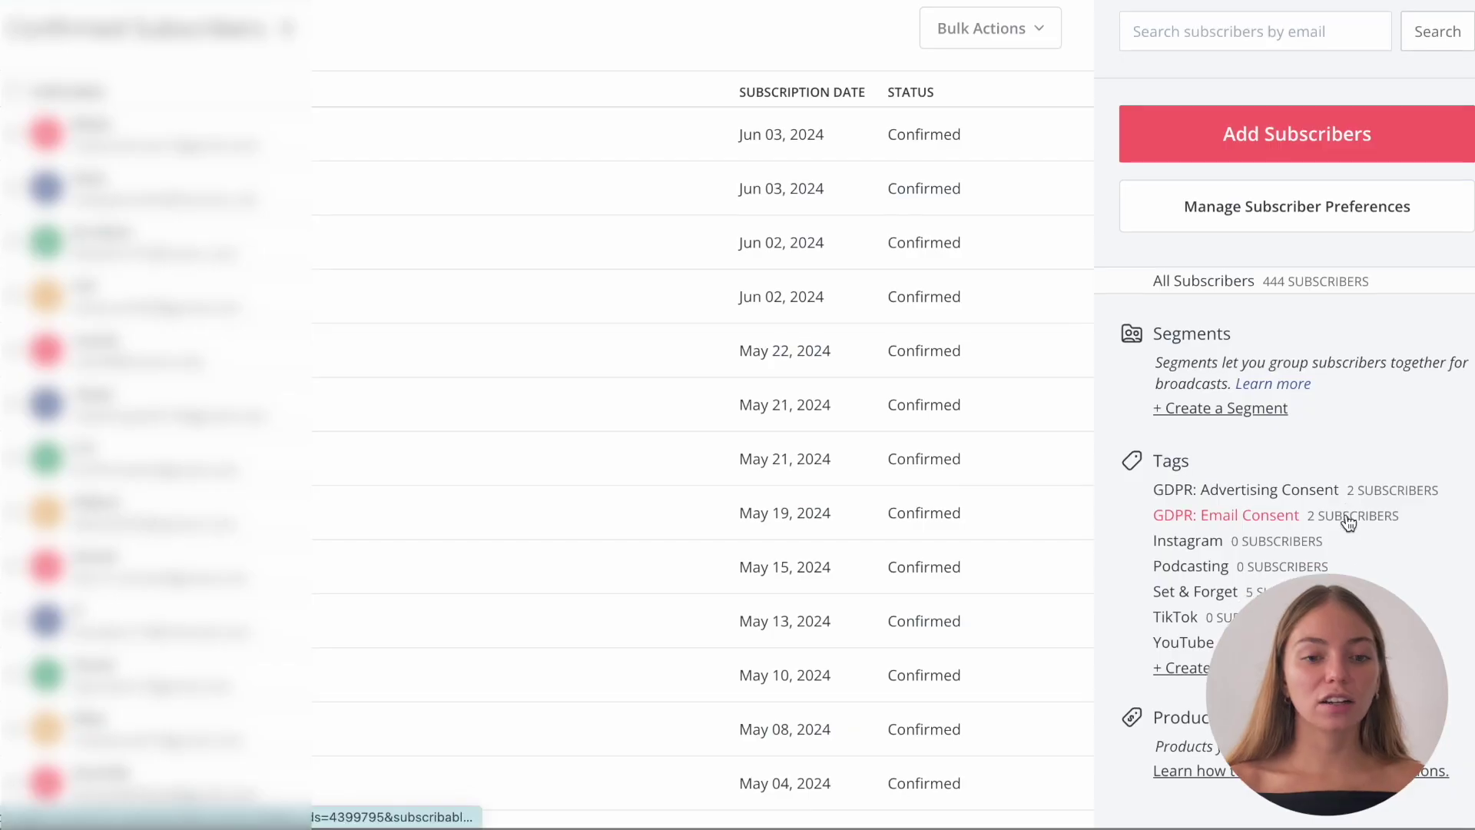
Enter "Google" as the name of a new subscriber tag
scroll(1344, 520, "down", 2)
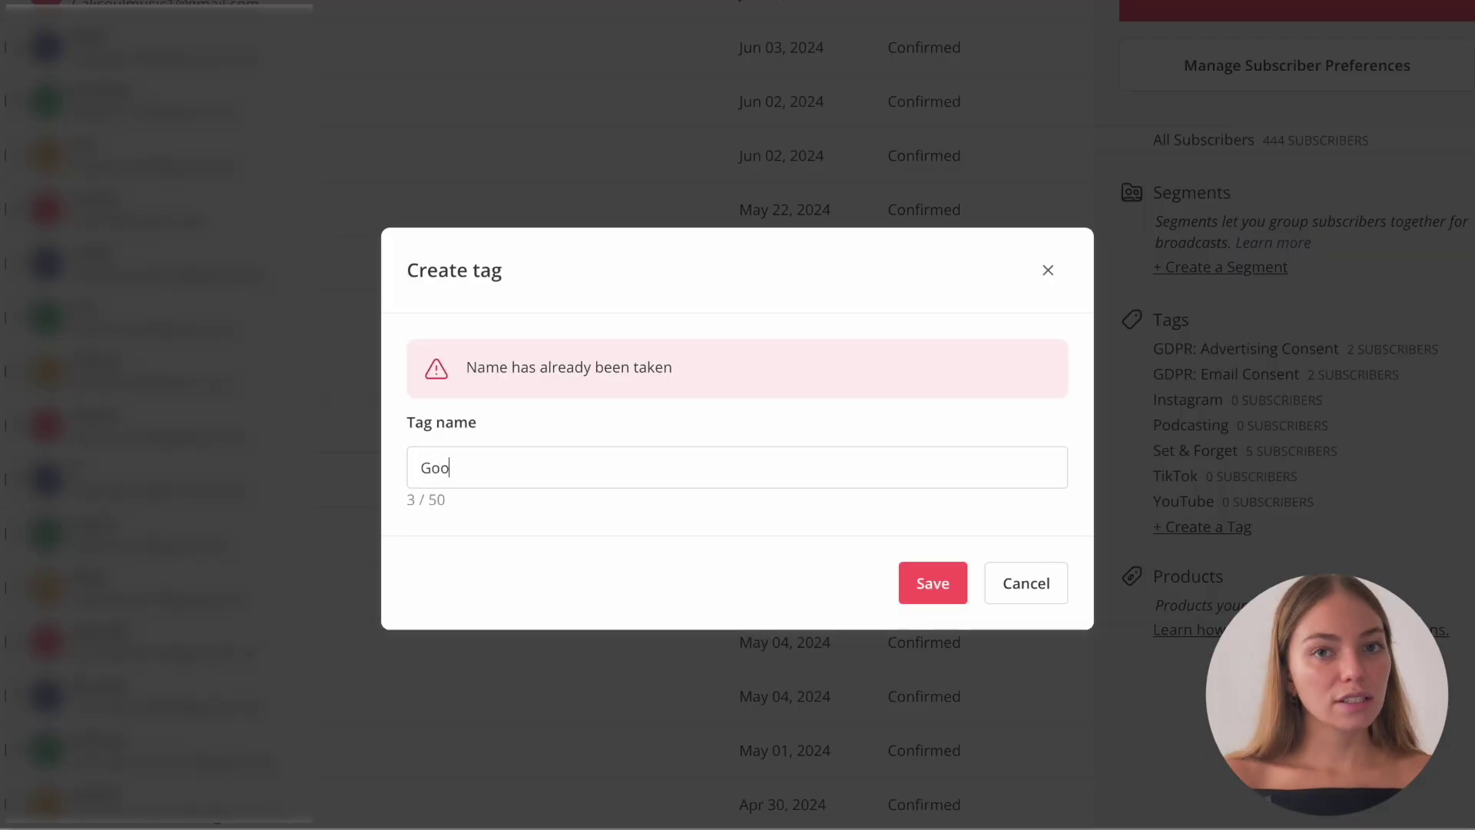
type("gle")
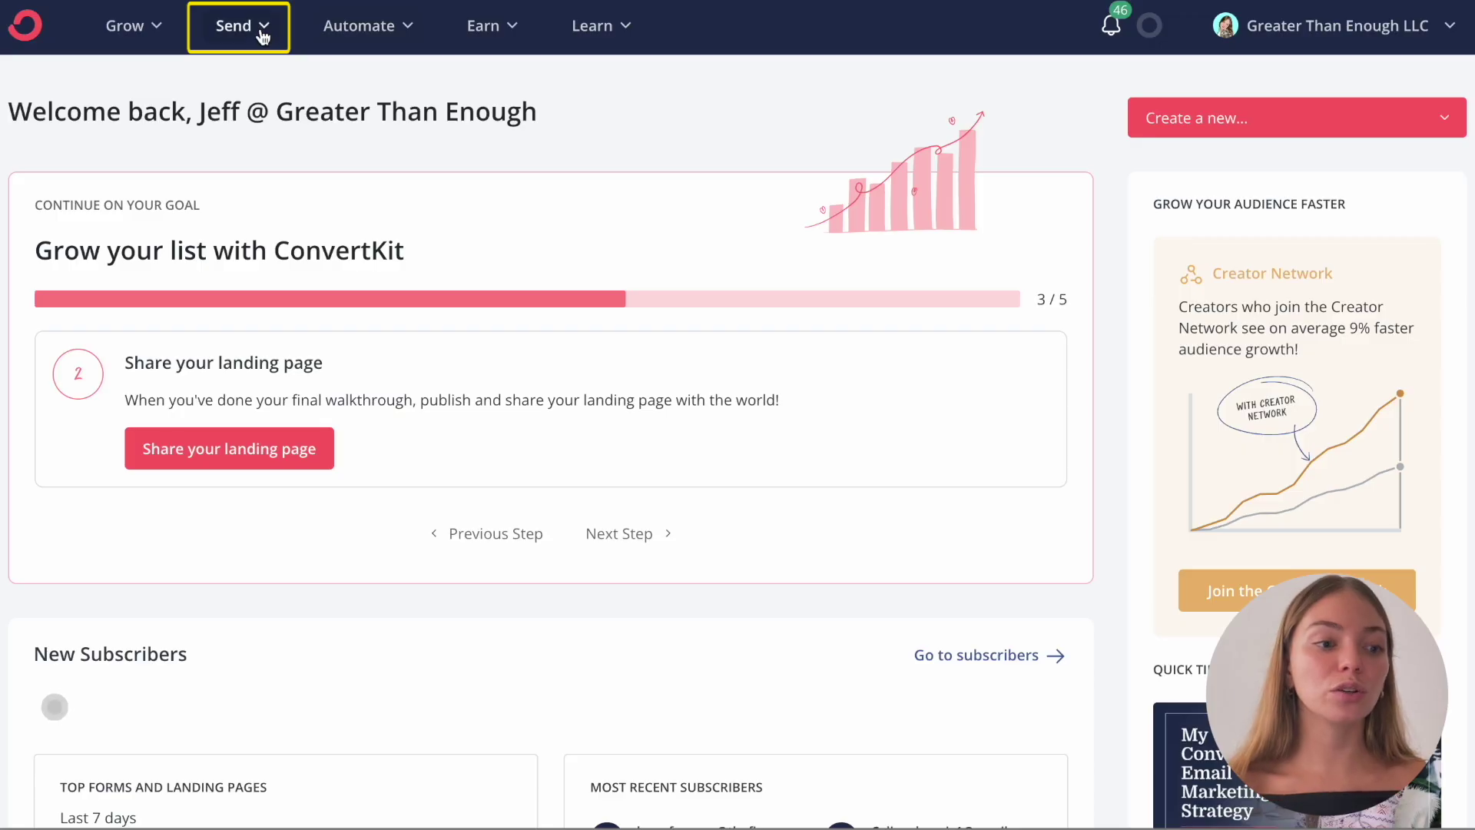
Open the overview of email sequences
left_click(261, 31)
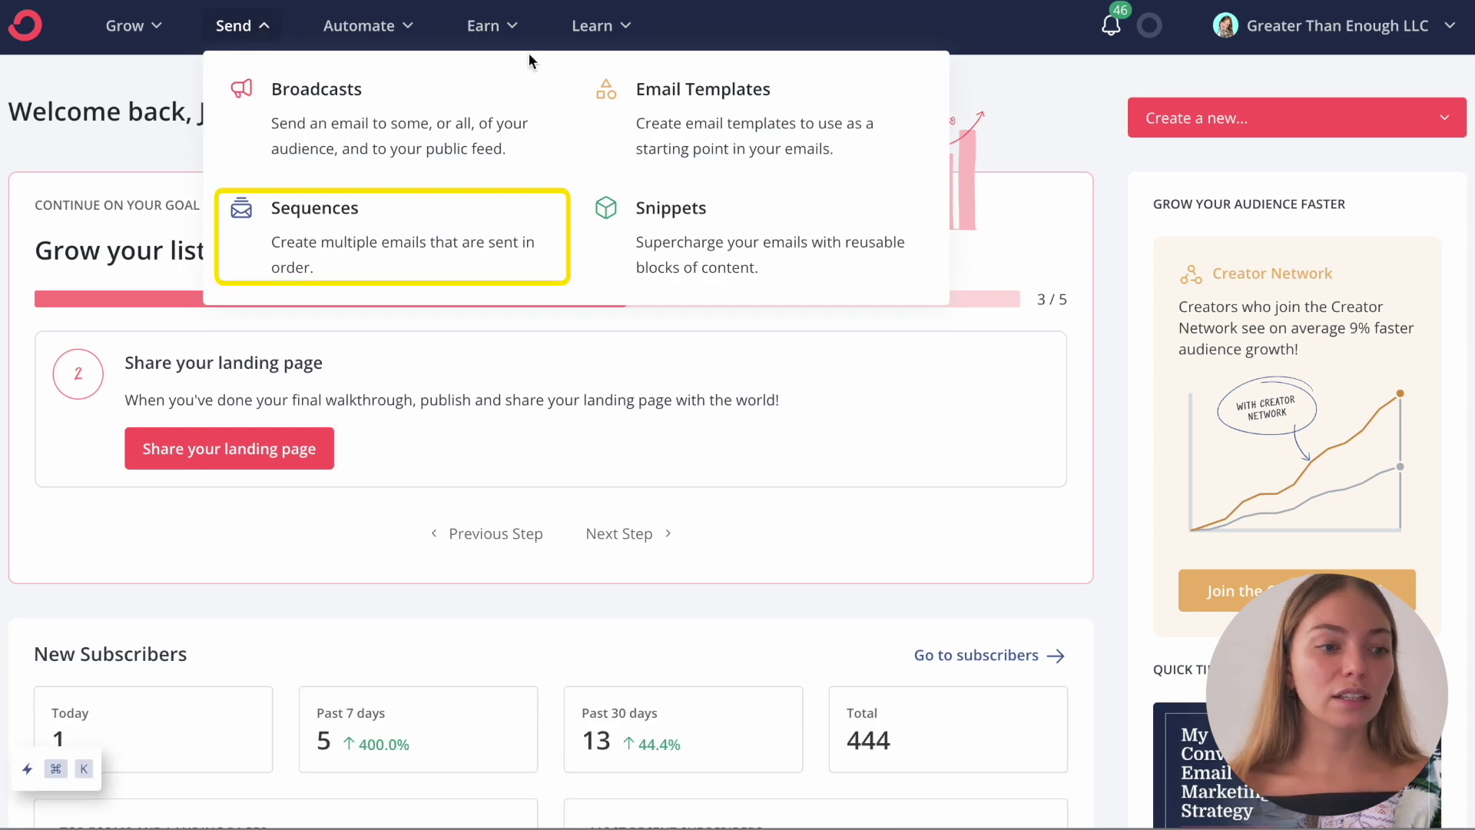
left_click(359, 232)
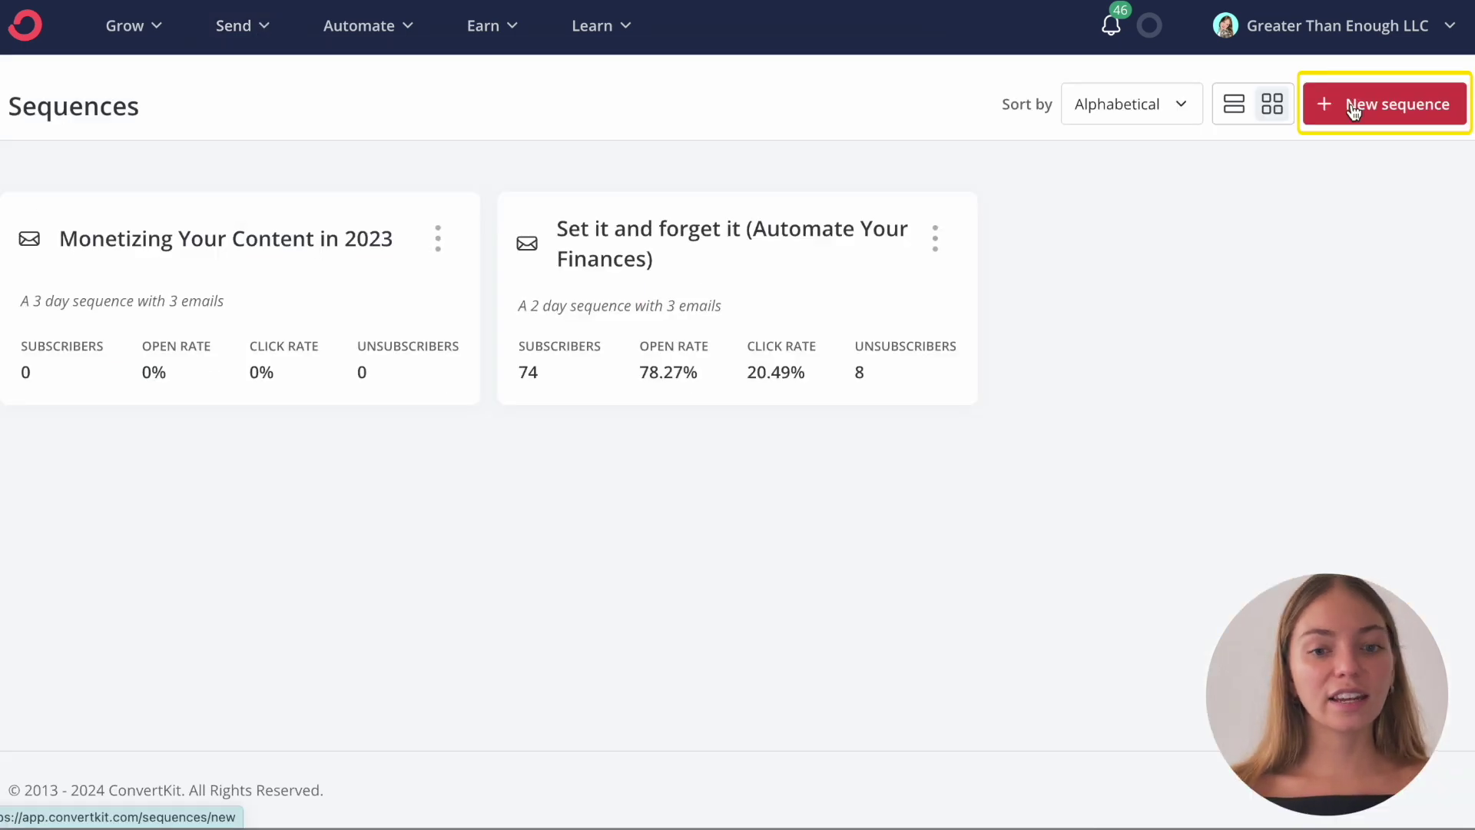